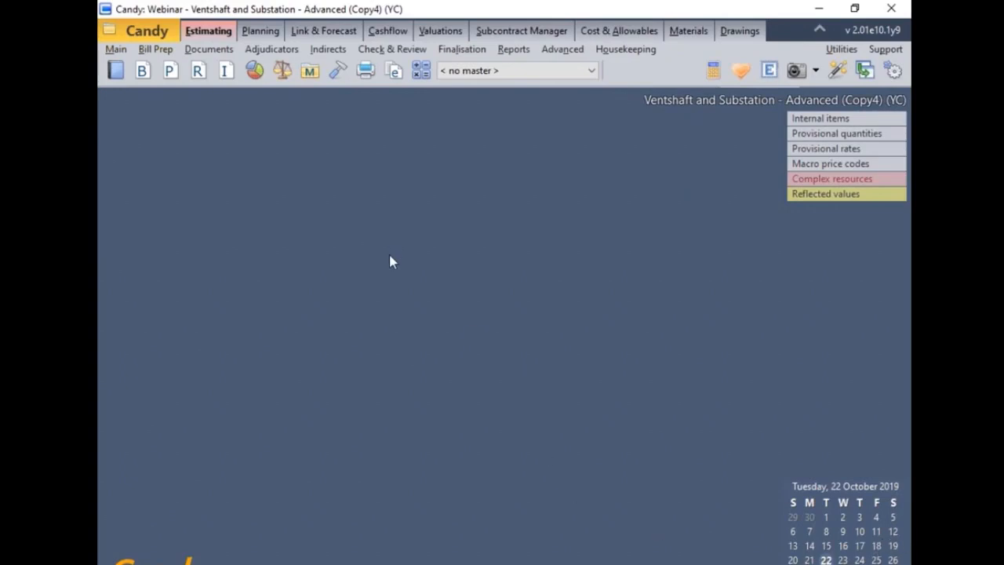
Open the 3.1 Variation Order Pricing document from the Valuations documents.
click(430, 33)
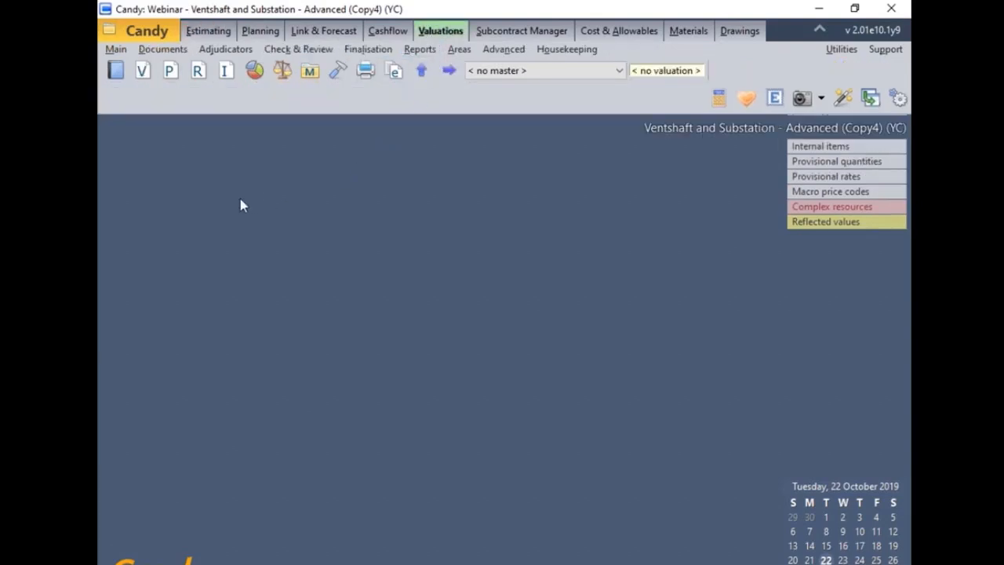
click(116, 73)
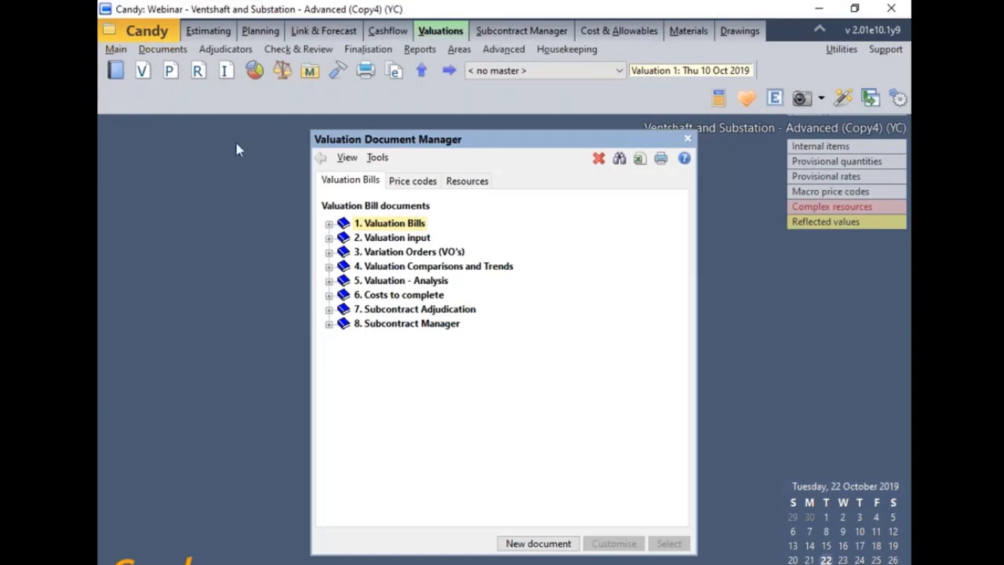
click(330, 252)
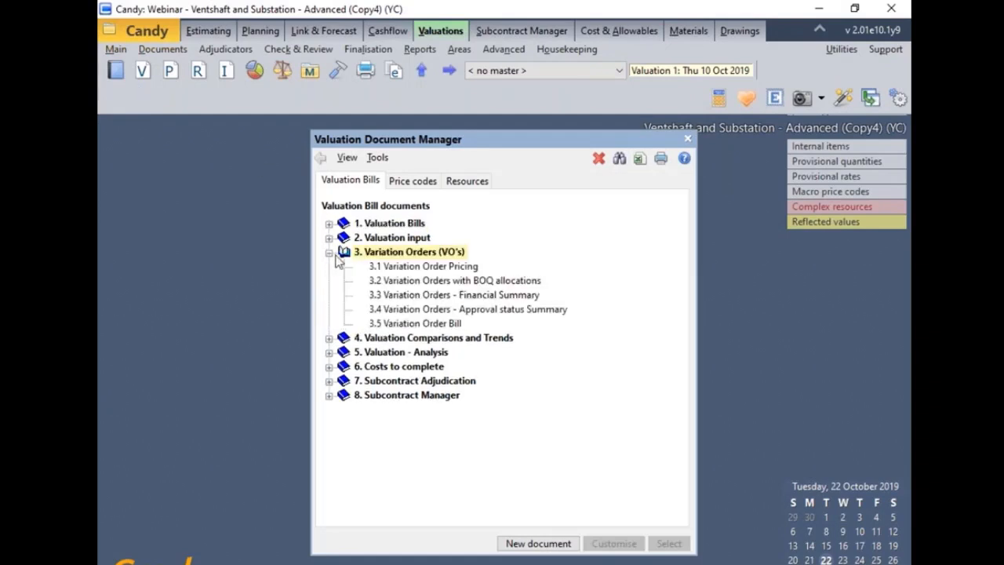
double_click(395, 268)
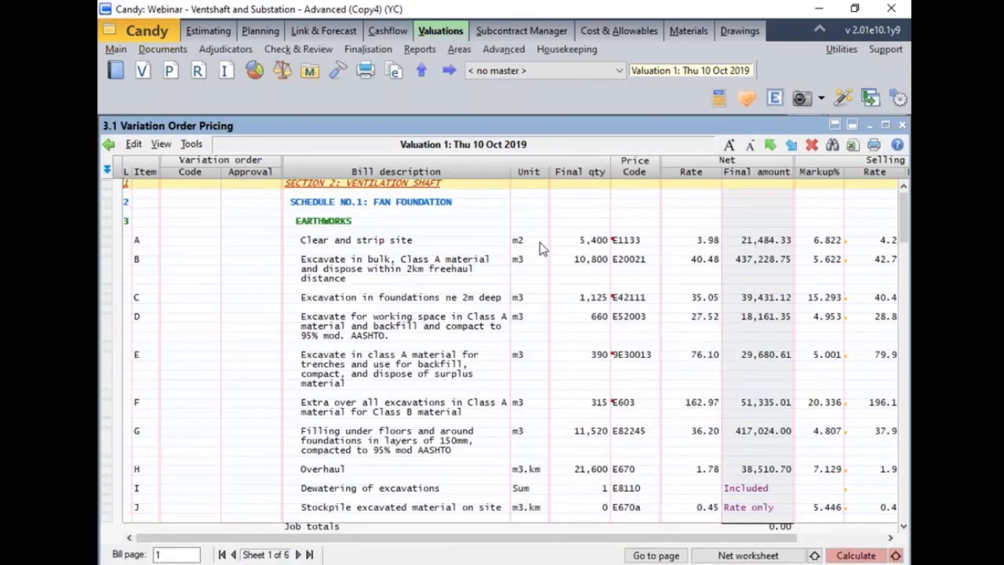
Examine the variation order Code and Approval columns in the pricing document.
click(197, 171)
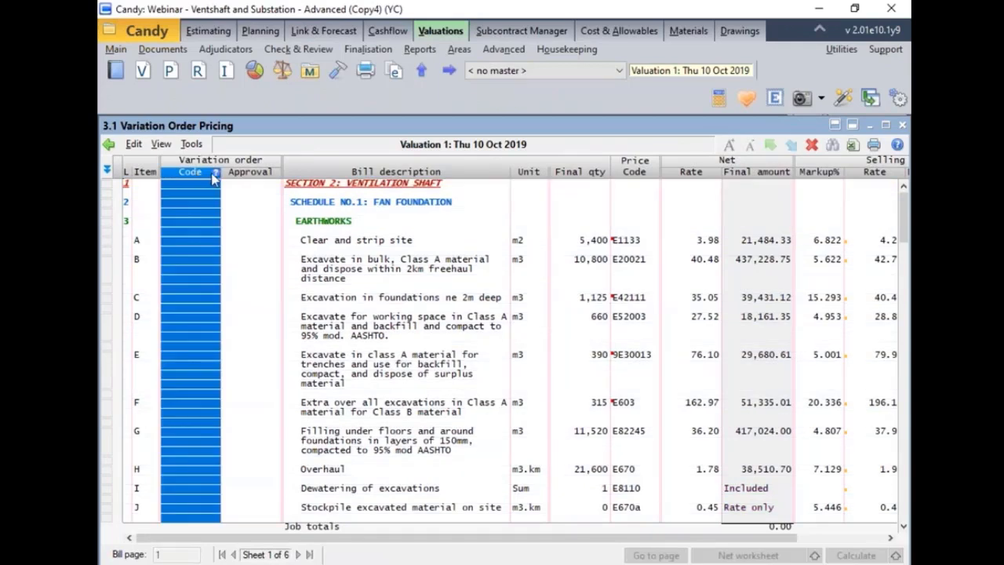
click(251, 172)
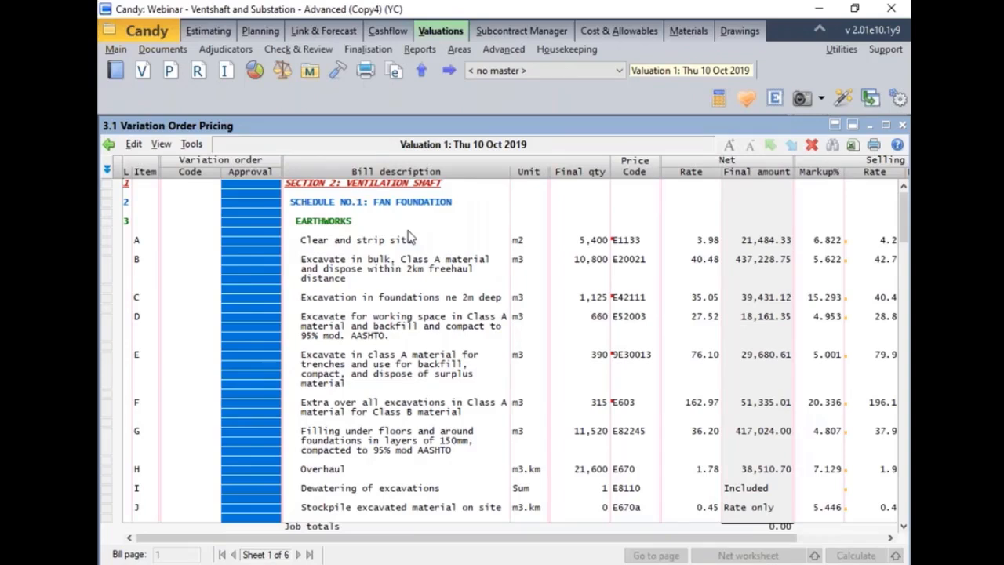
click(617, 522)
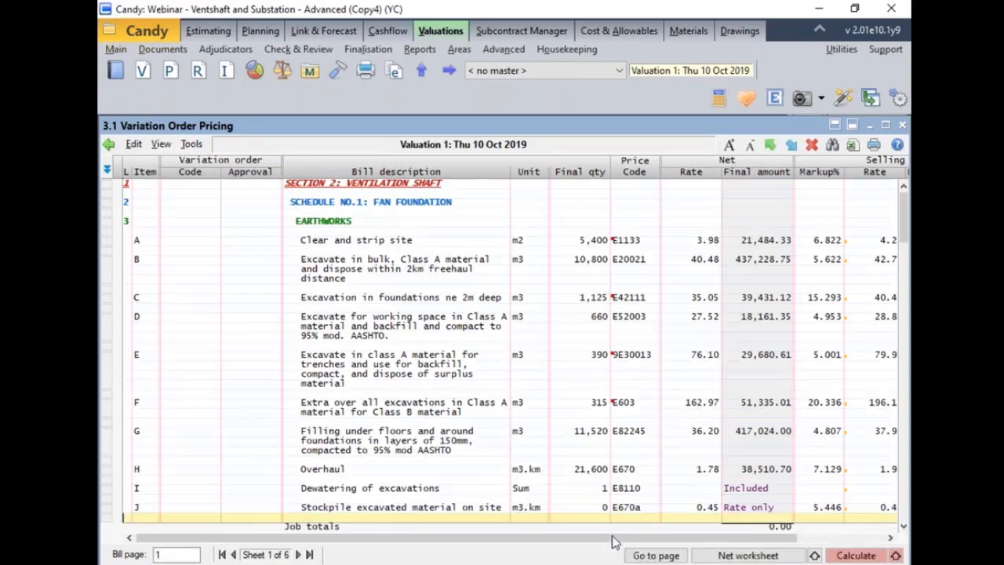
Add a new page at the end of the bill through the page index.
click(656, 555)
drag(651, 17, 300, 209)
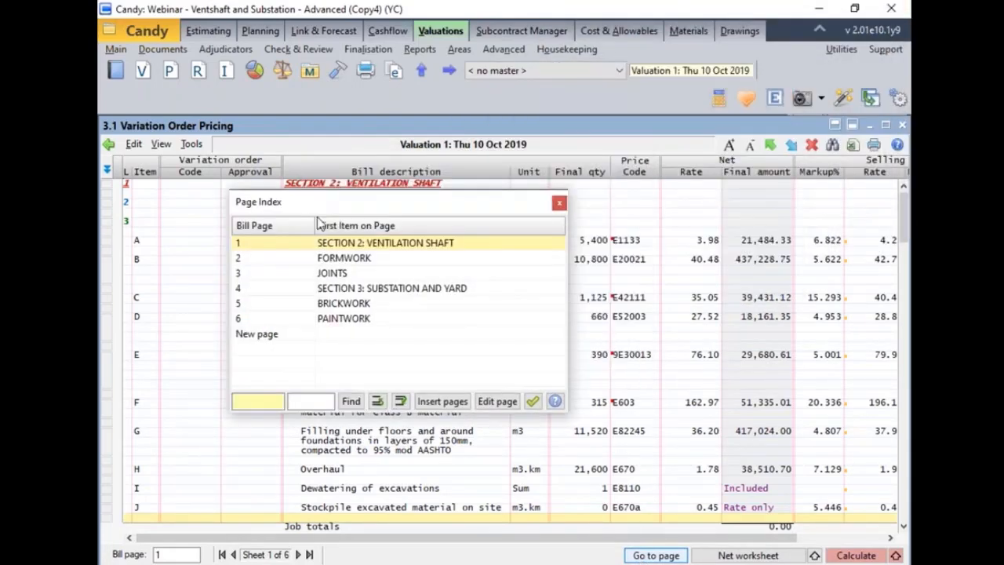
click(269, 336)
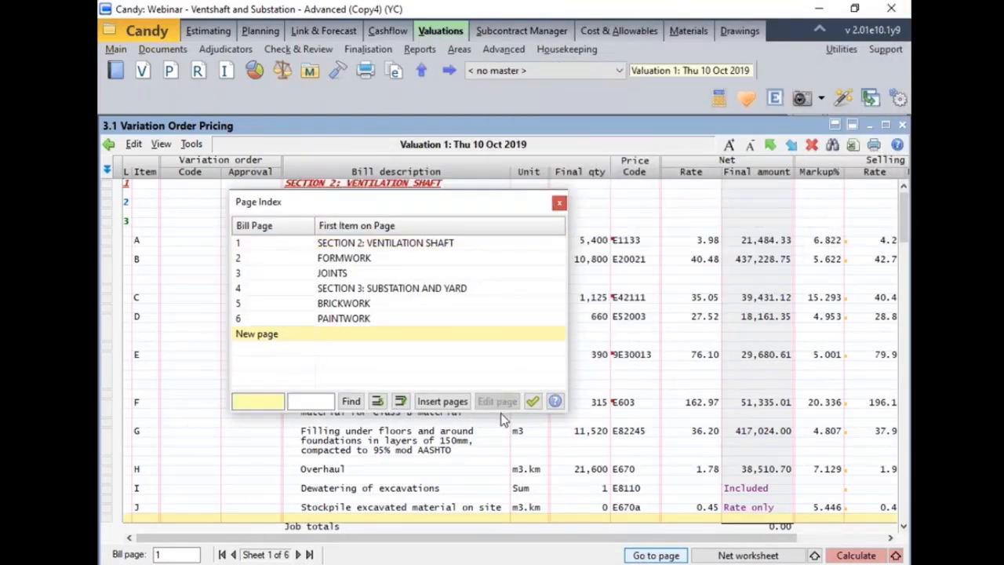
click(533, 401)
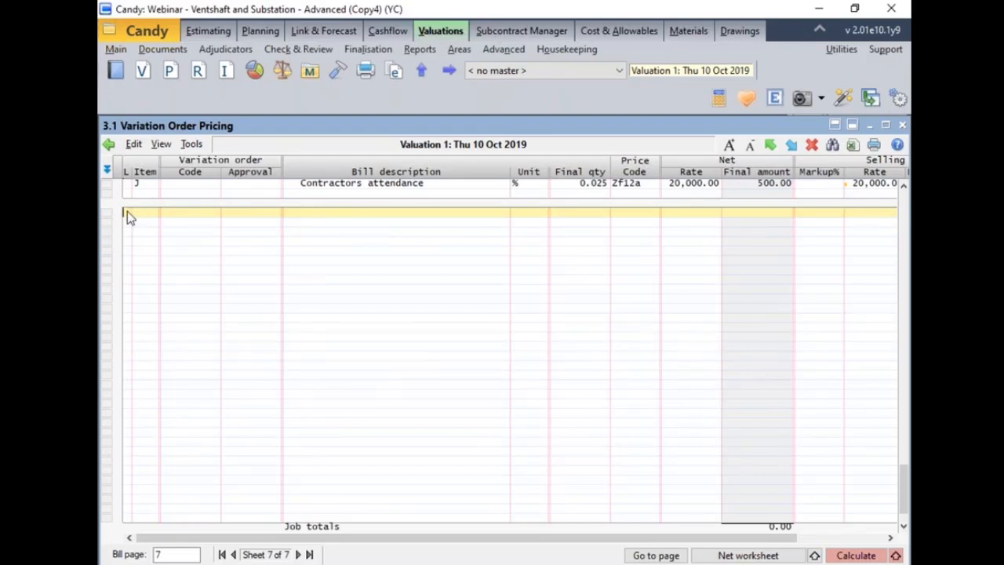
Enter a level 2 heading "VARIATION ORDERS" on the first line of the new bill page.
text(2)
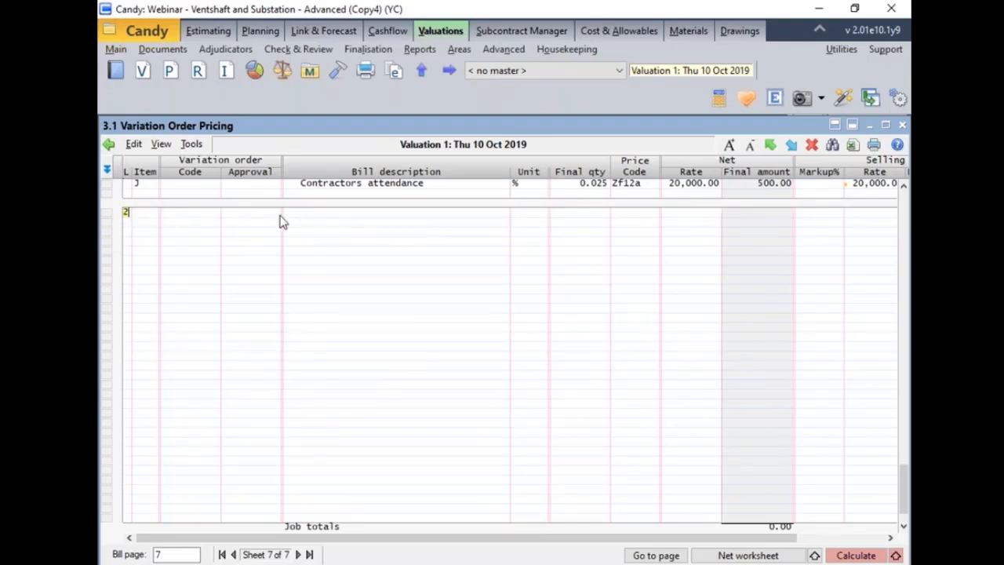
click(295, 217)
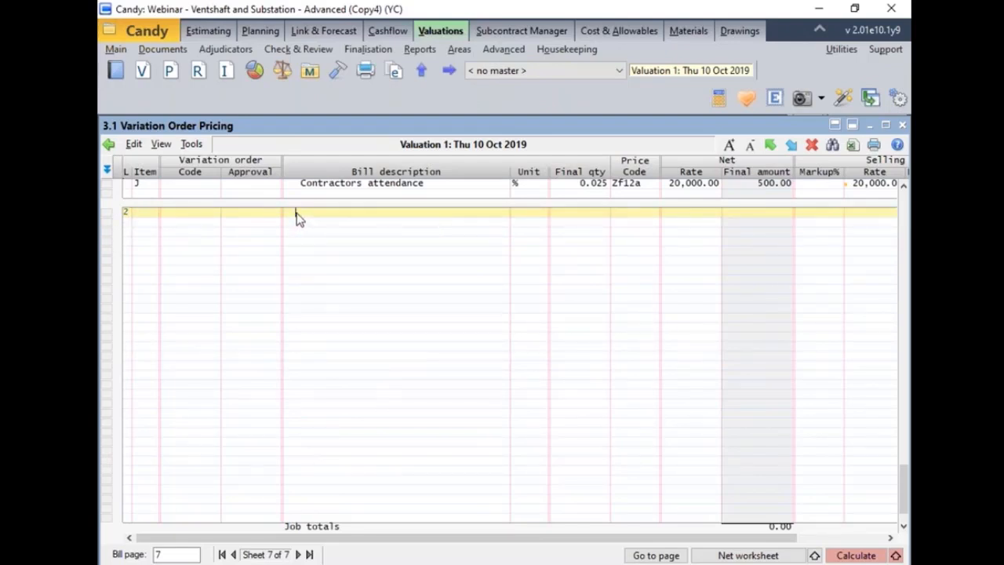
click(296, 217)
text(variation)
key(BackSpace)
key(BackSpace)
key(BackSpace)
key(BackSpace)
key(BackSpace)
key(BackSpace)
key(BackSpace)
key(BackSpace)
key(BackSpace)
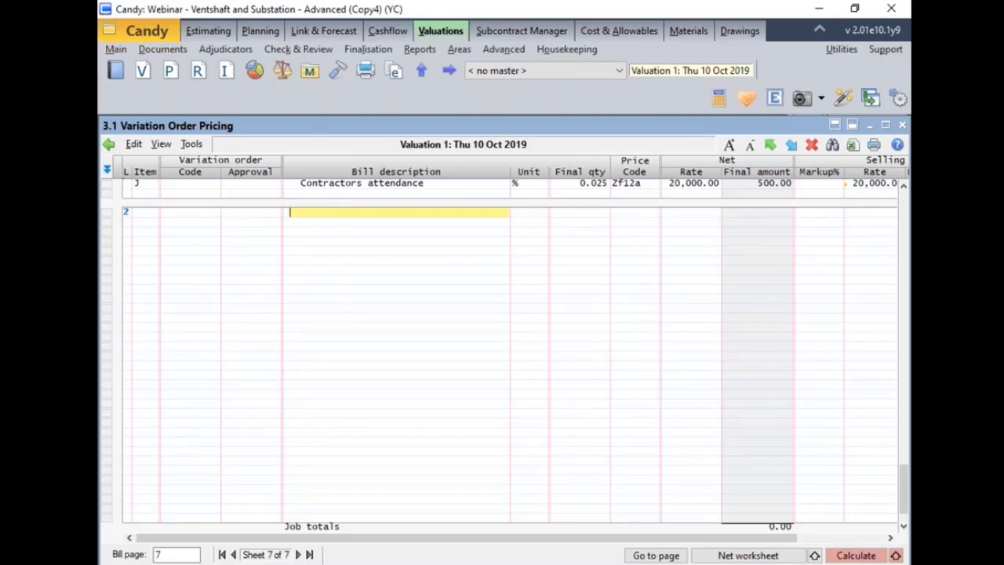
text(VARIATION ORDER)
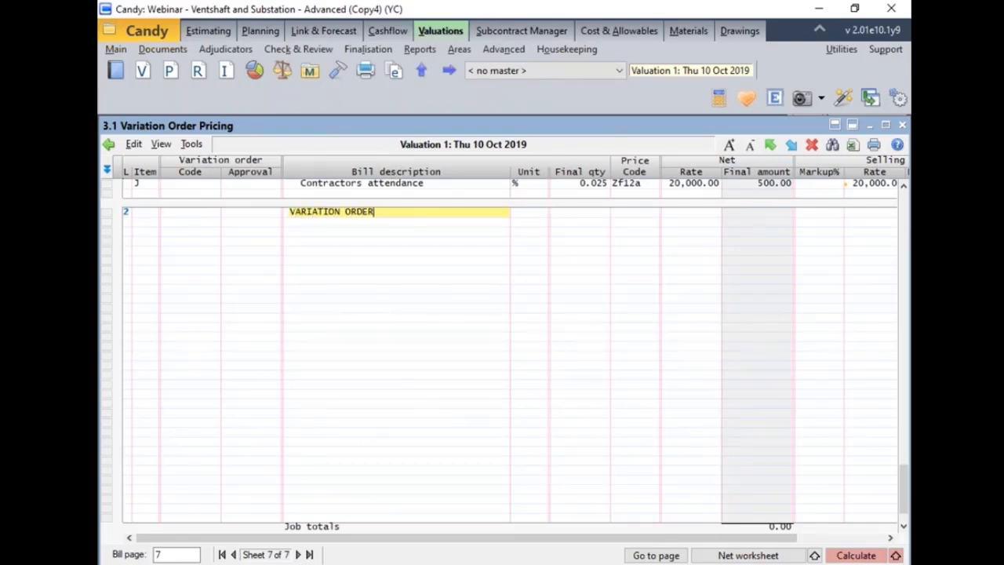
text(S)
Add a level 3 heading "VARIATION ORDER#1" below the VARIATION ORDERS heading.
click(125, 232)
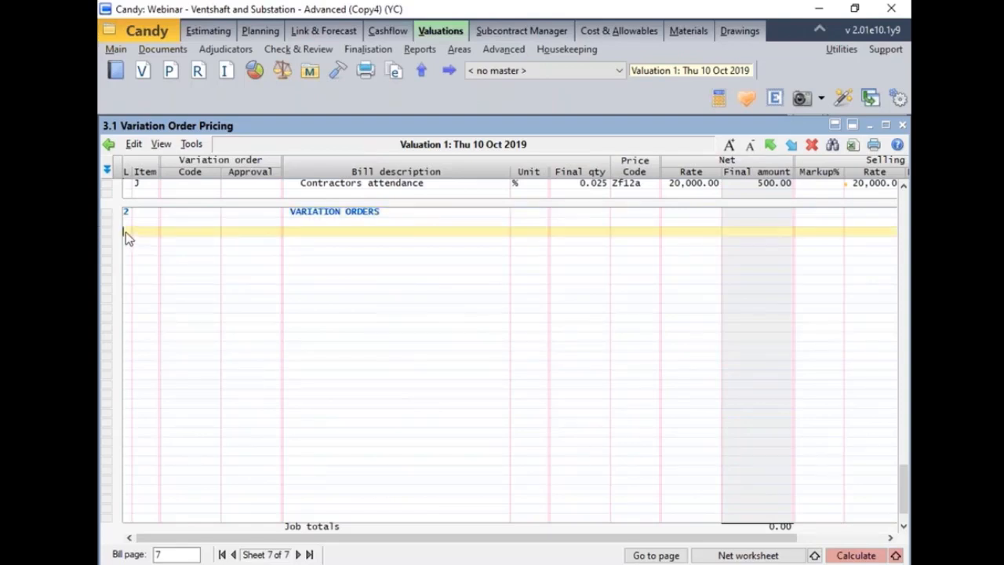
text(3)
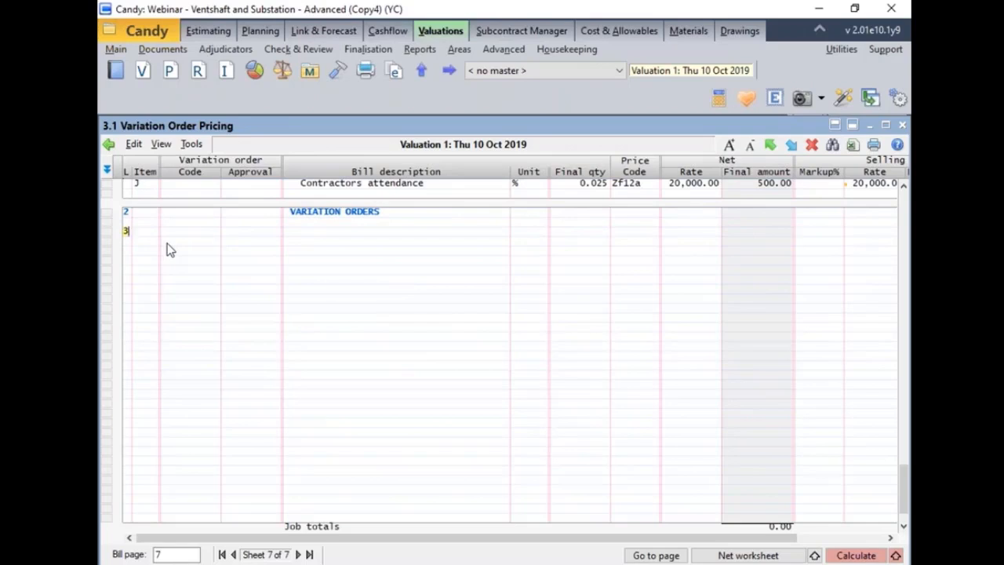
click(287, 232)
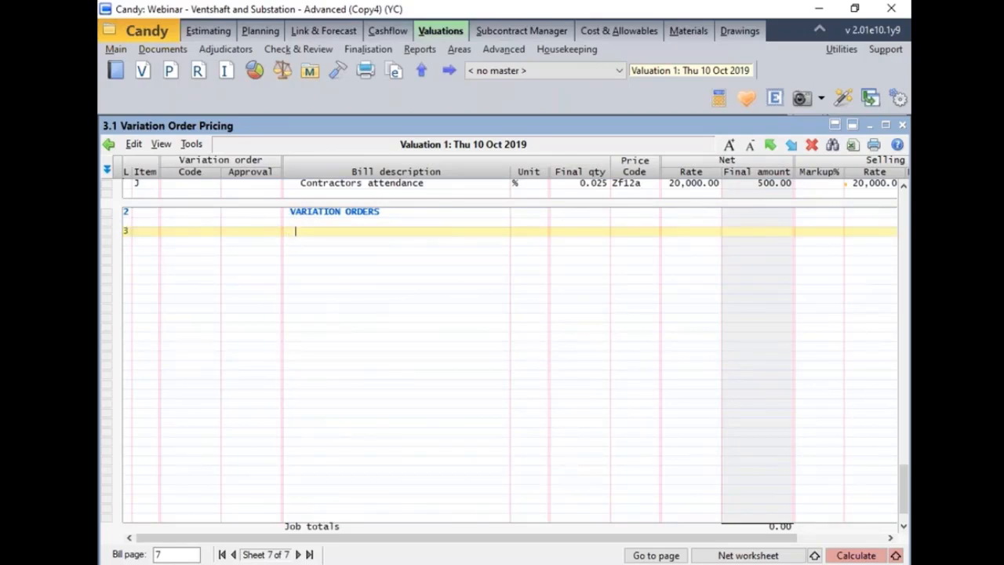
text(VARIATI)
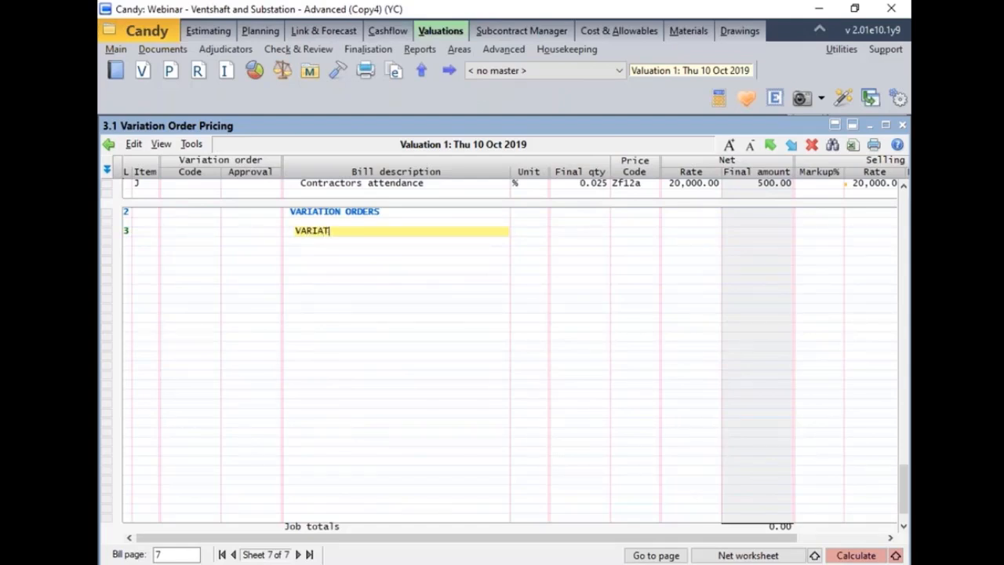
text(ON ORDER#1)
Add a bill item described as "Clear site north boundary" under VARIATION ORDER#1.
click(136, 251)
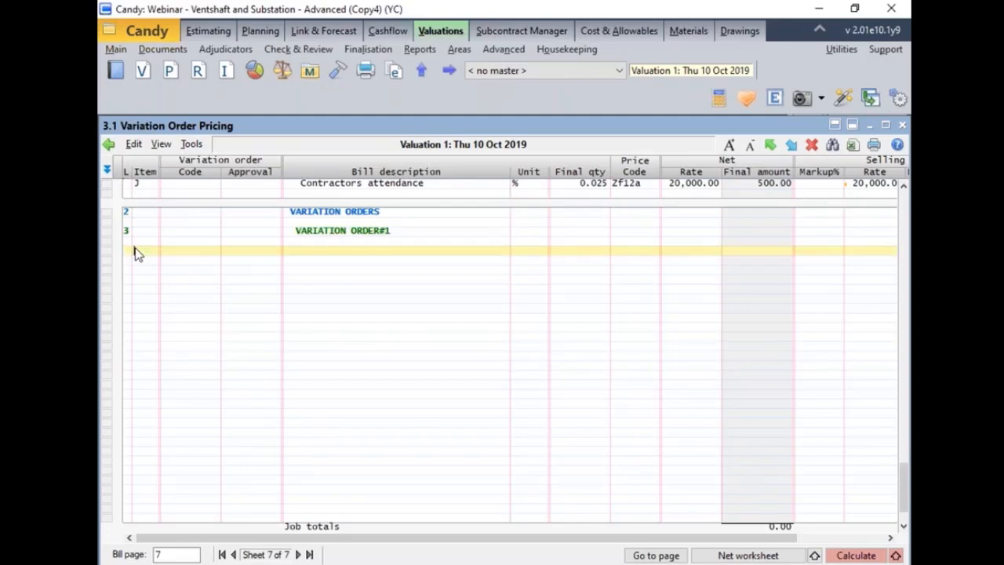
click(287, 253)
text(Clera s)
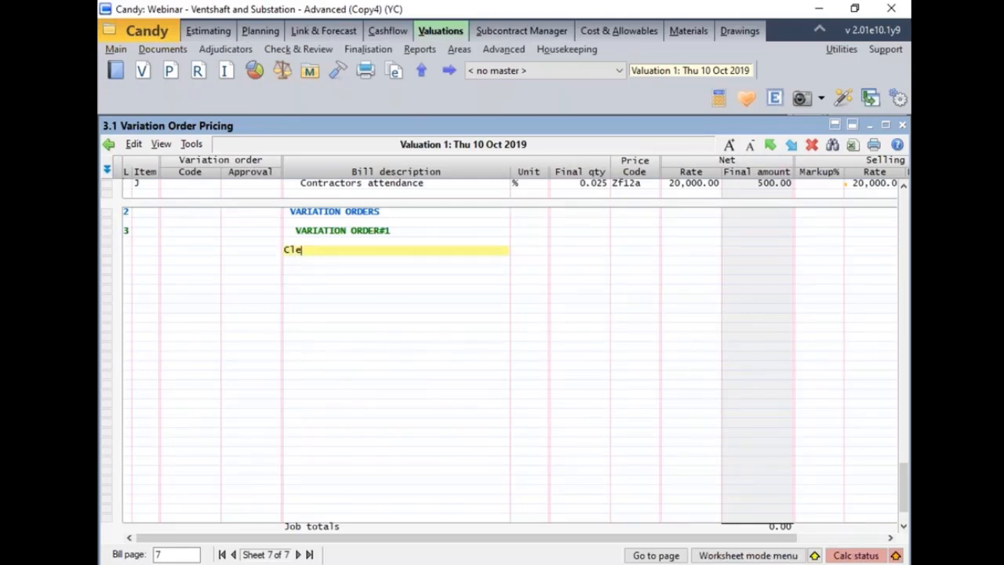
key(BackSpace)
key(BackSpace)
key(BackSpace)
key(BackSpace)
text(arb)
key(BackSpace)
text(site north boundary)
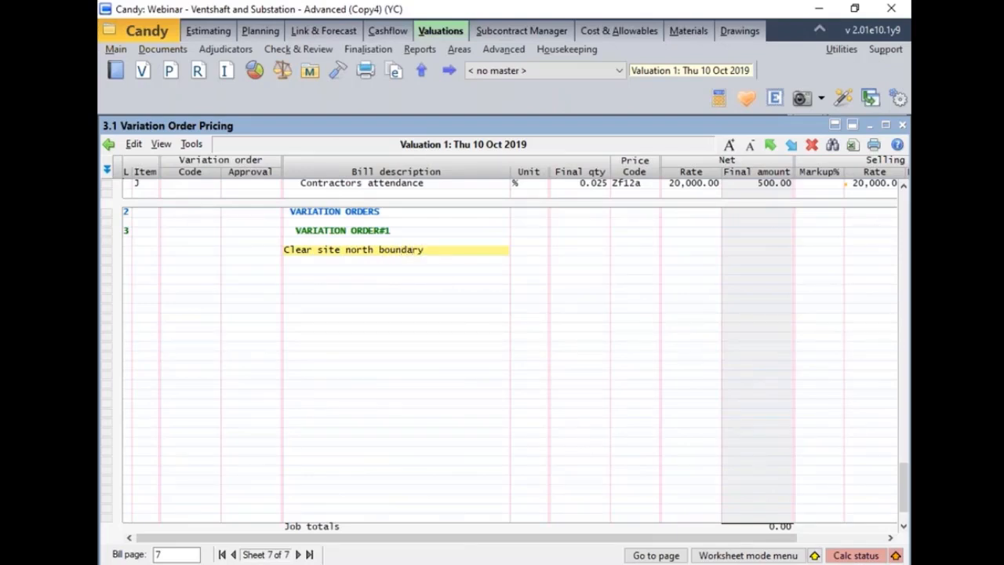
Set the site clearing item's unit to m2 and its final quantity to 1000.
click(525, 257)
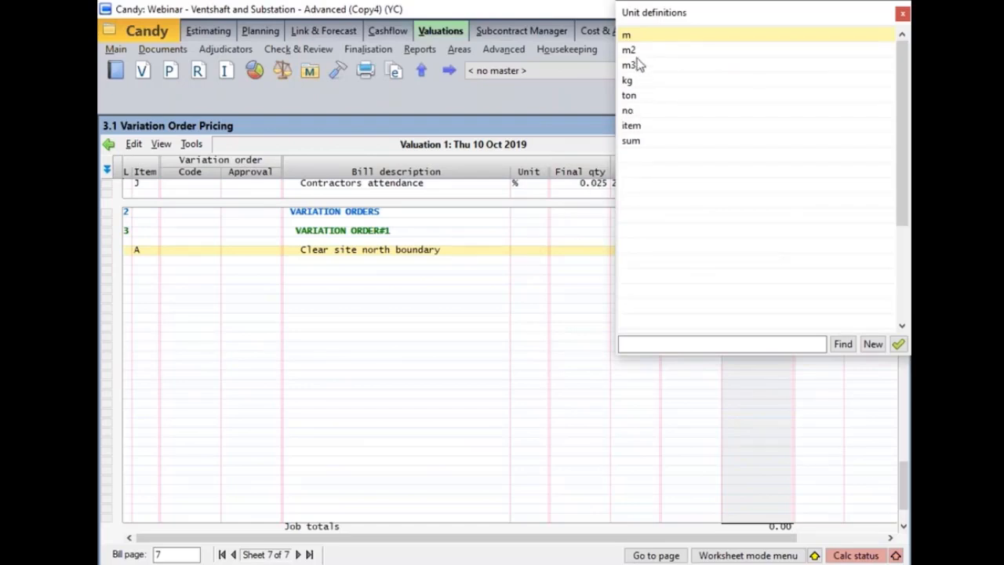
click(629, 52)
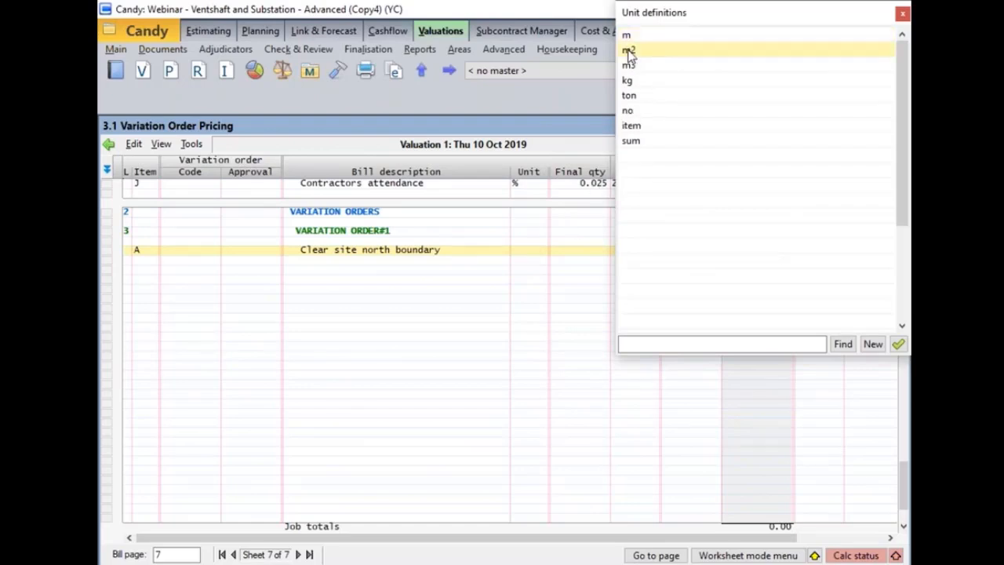
double_click(629, 52)
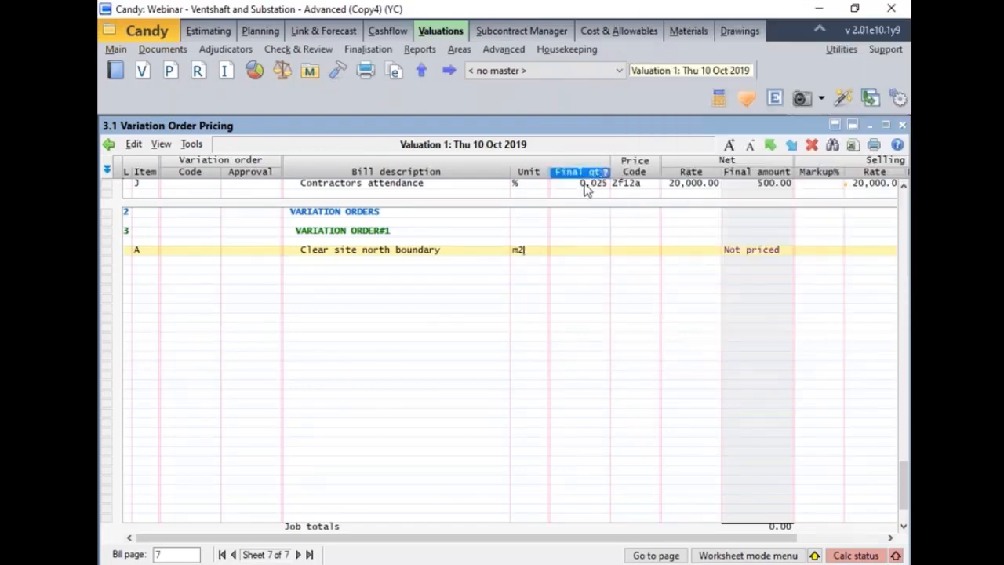
click(555, 250)
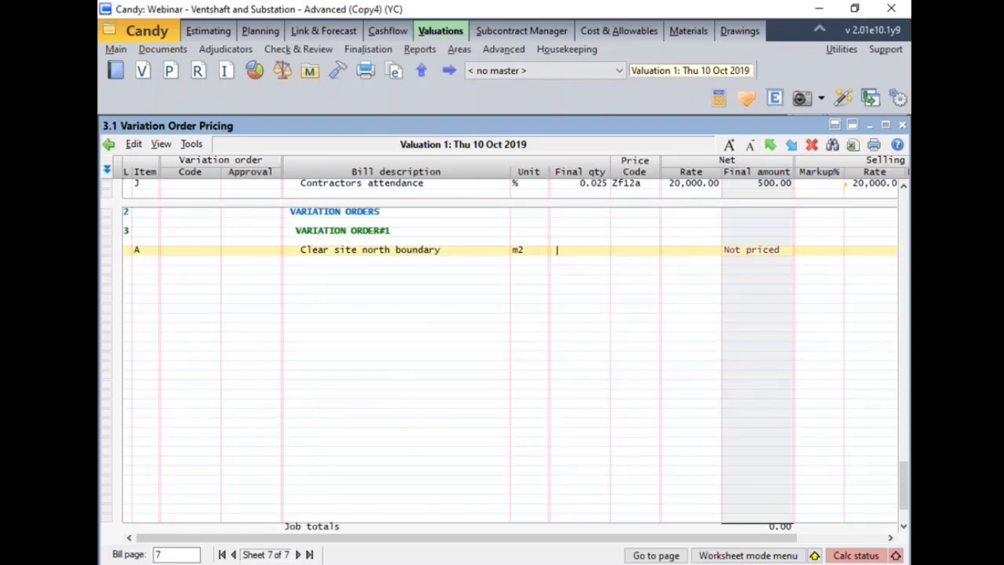
text(1000)
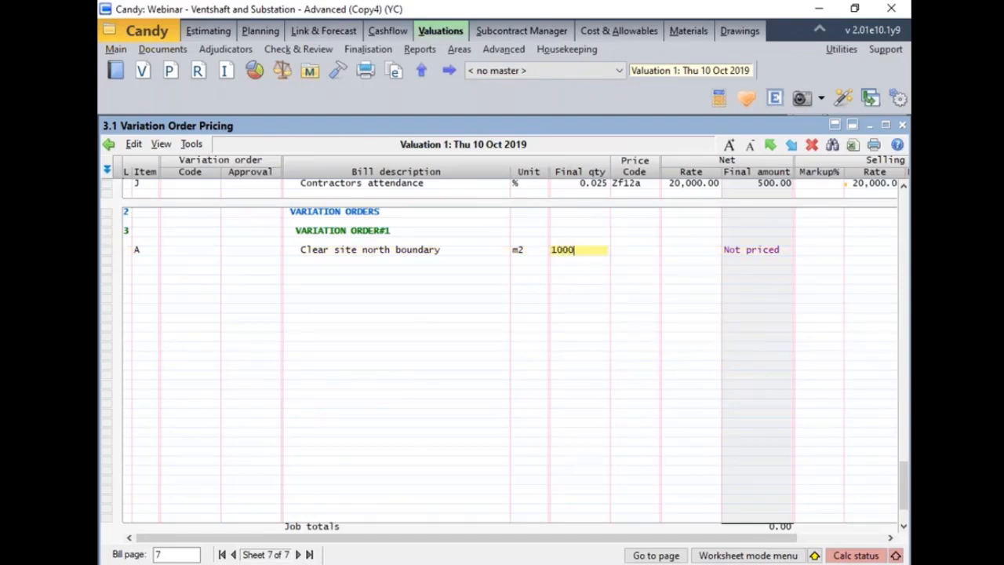
click(503, 272)
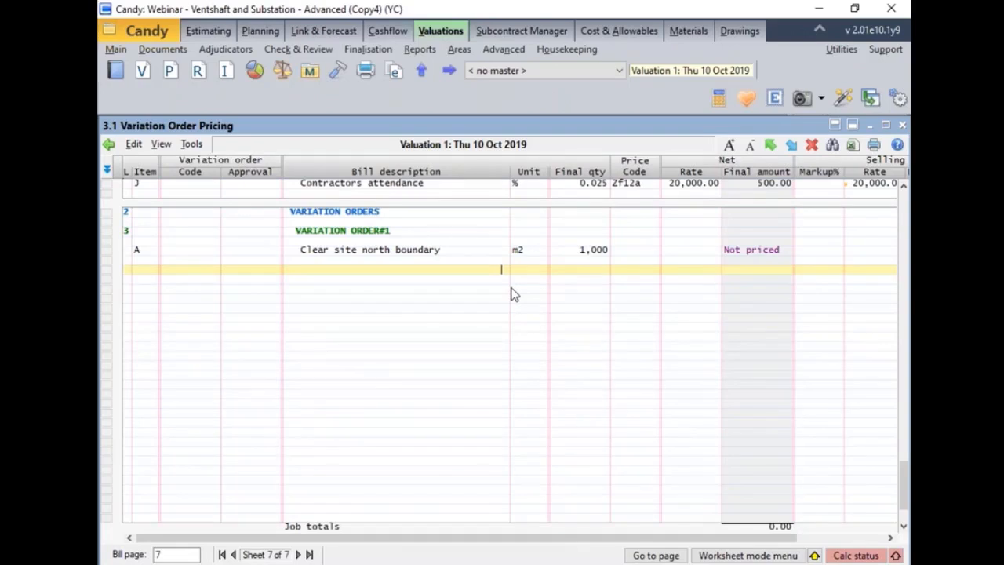
Assign the existing price code E1133 Site clearance to the north boundary clearing item.
double_click(622, 251)
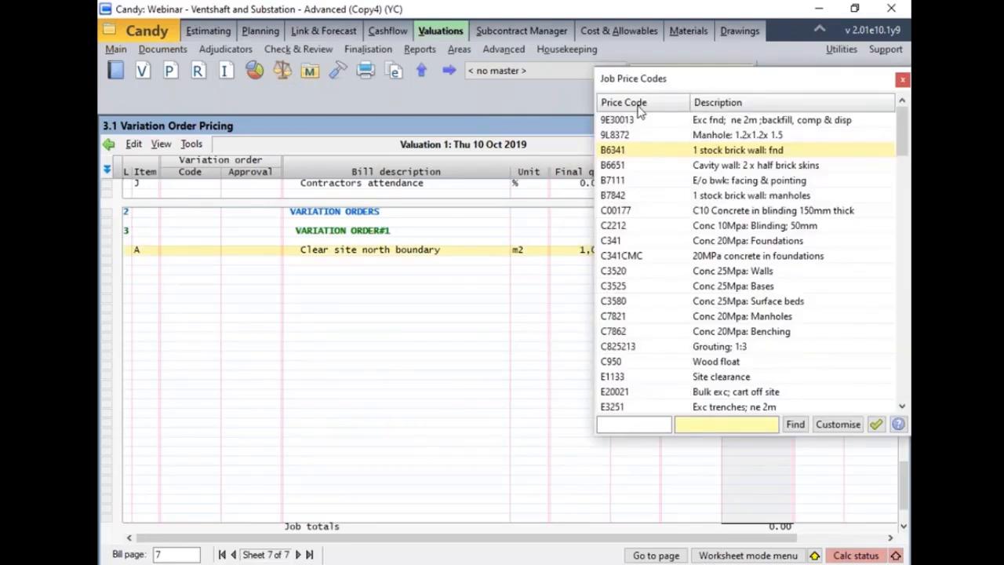
click(682, 58)
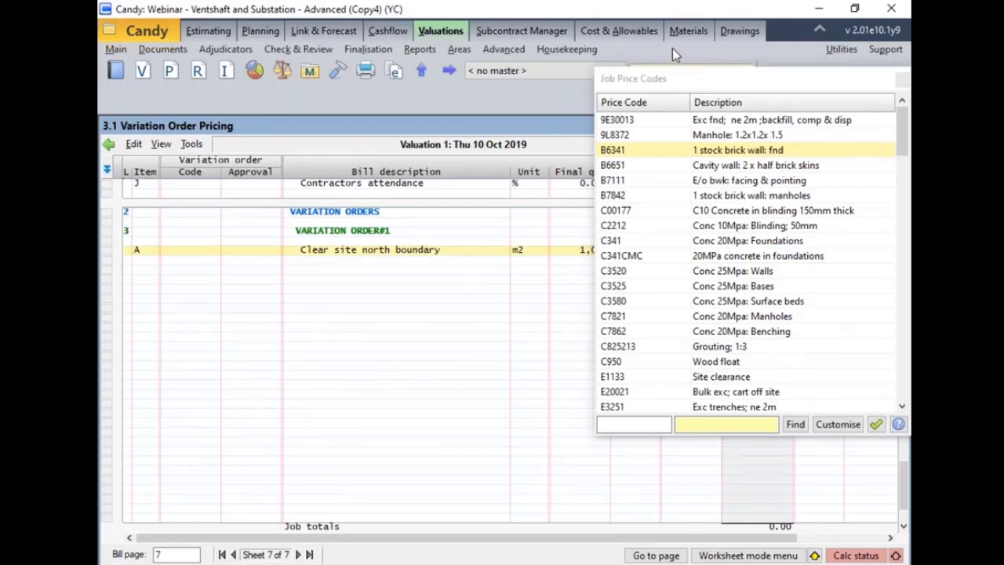
click(732, 378)
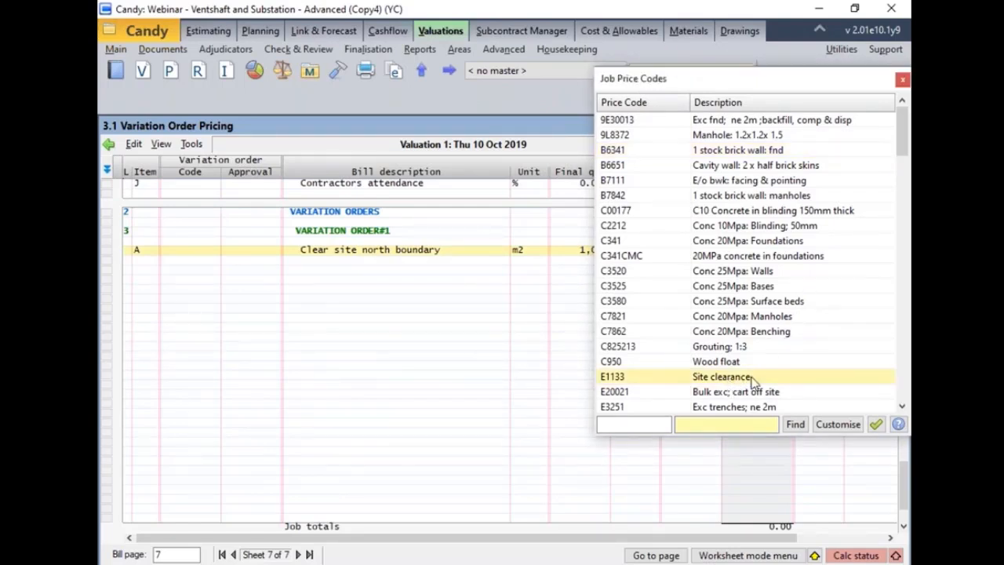
click(876, 424)
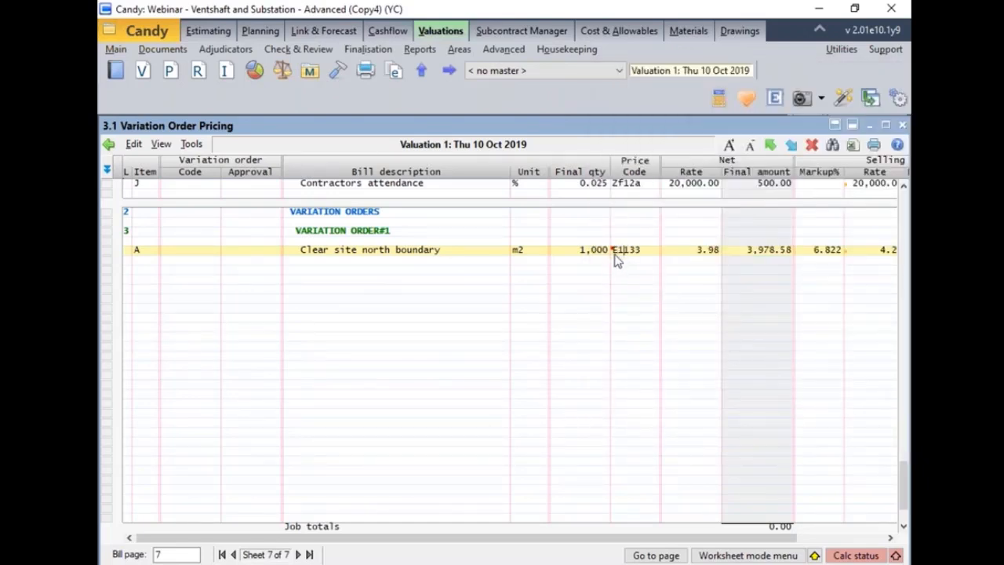
Review the price code worksheet behind the clearing item's net rate and close it.
mouse_move(621, 254)
double_click(701, 256)
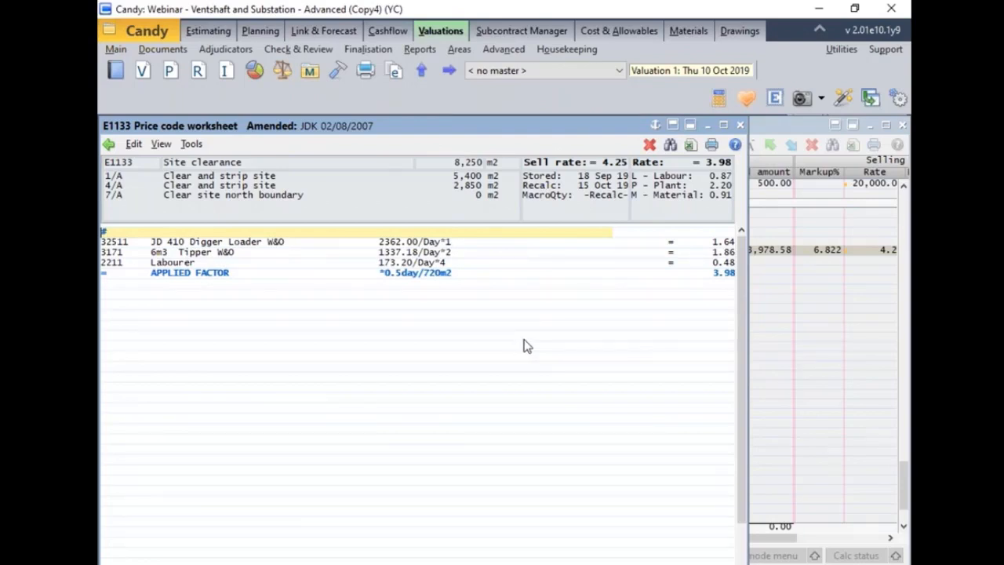
click(741, 126)
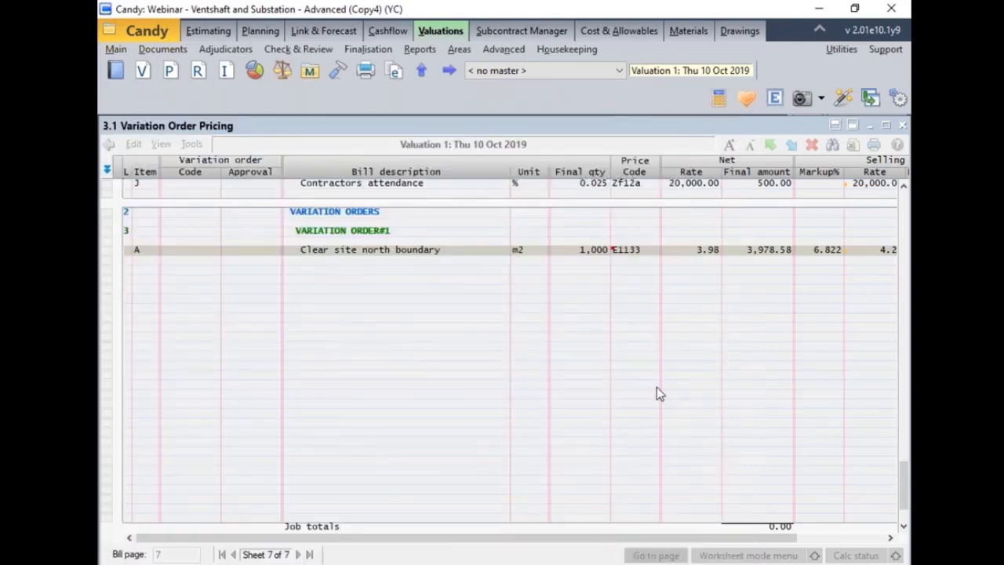
Open the 1.3 Valuation bill with Codes and Factors document.
click(115, 73)
click(330, 225)
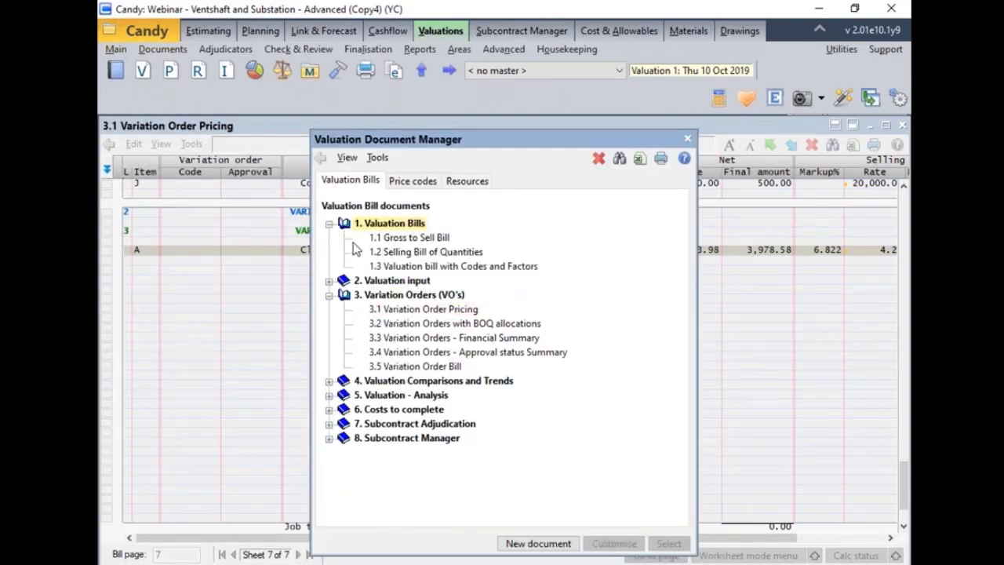
double_click(388, 270)
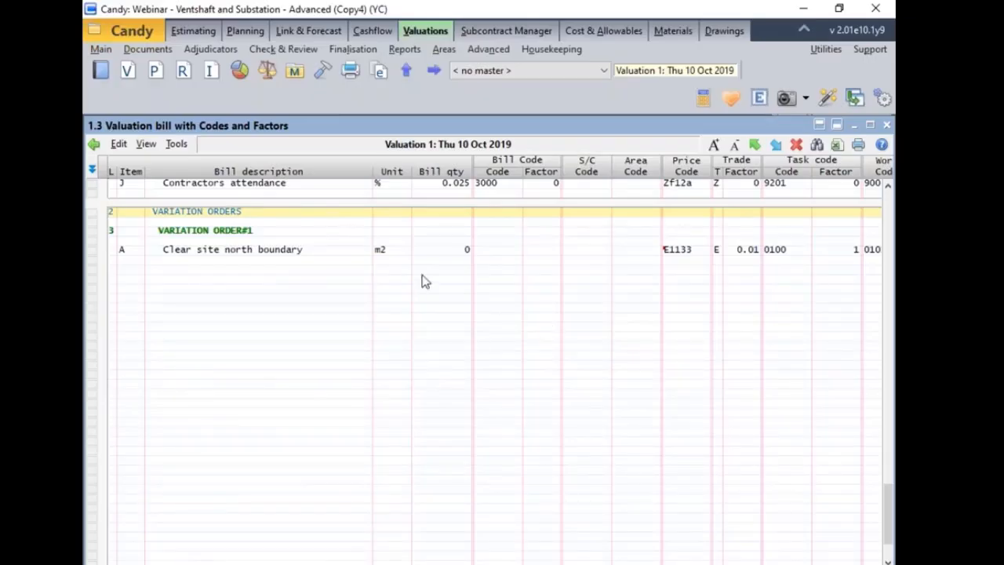
Define variation order code V01 with the description Variation Order #1 in the VO codes definitions.
click(828, 98)
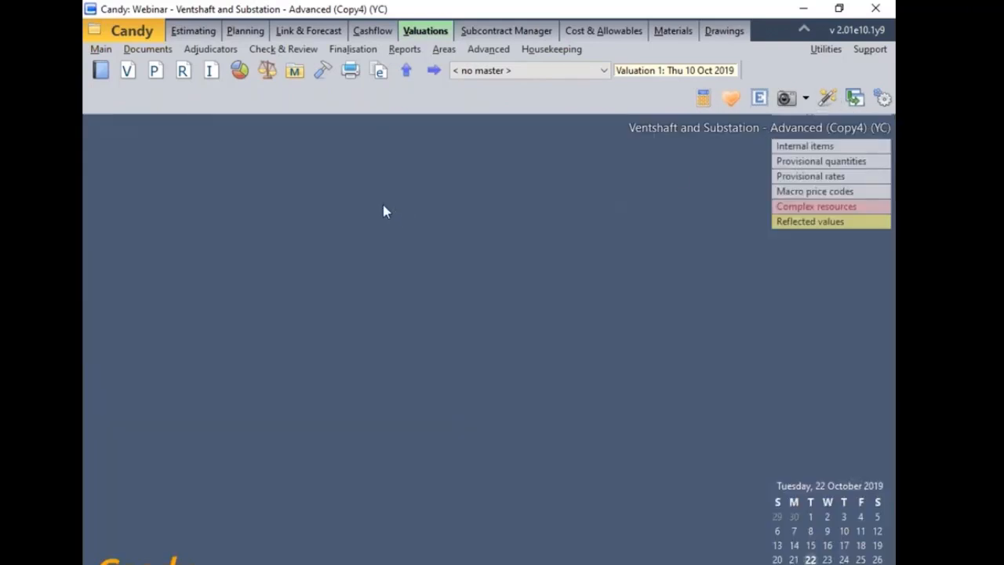
click(325, 69)
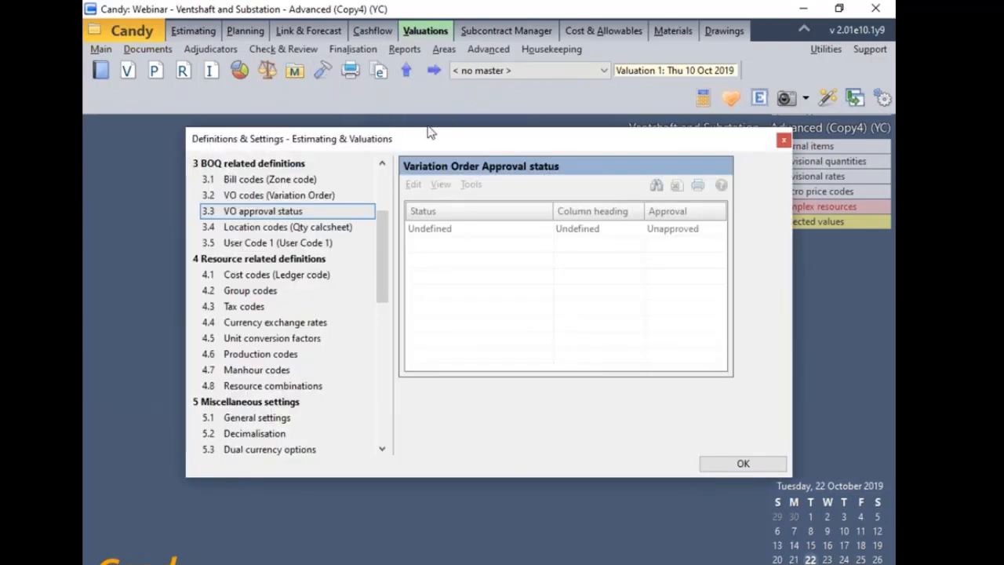
click(256, 198)
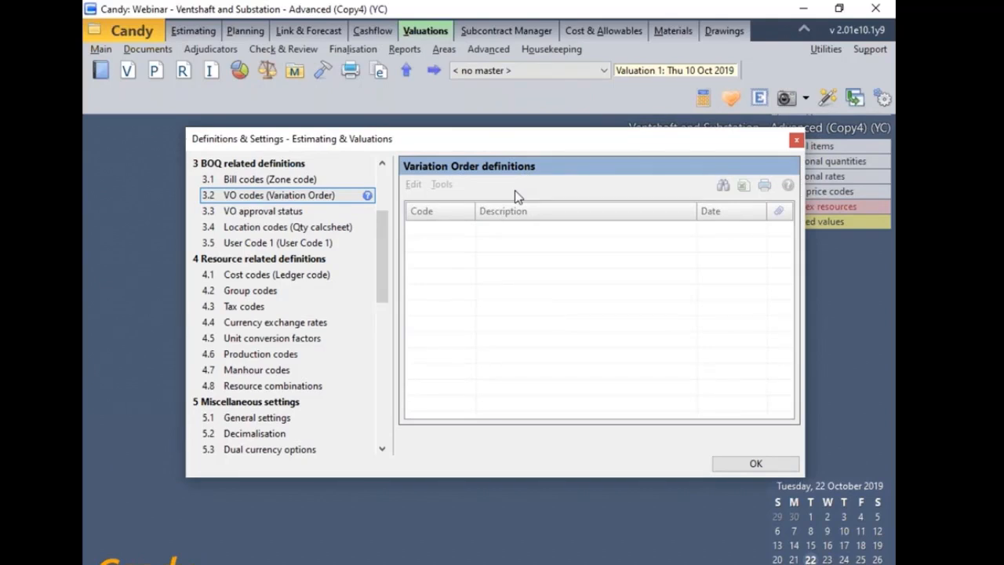
click(420, 229)
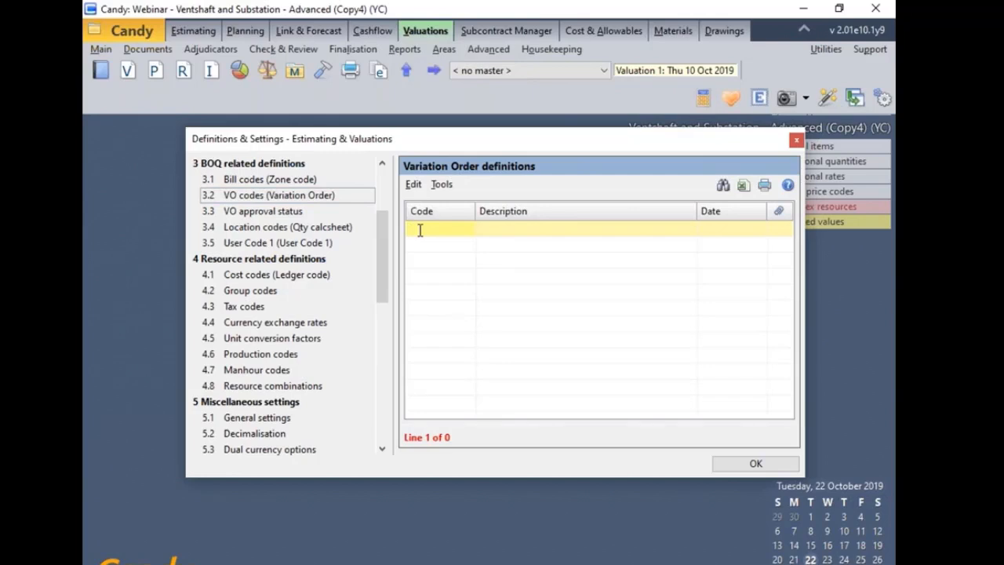
text(V01)
click(488, 227)
text(Variation Order)
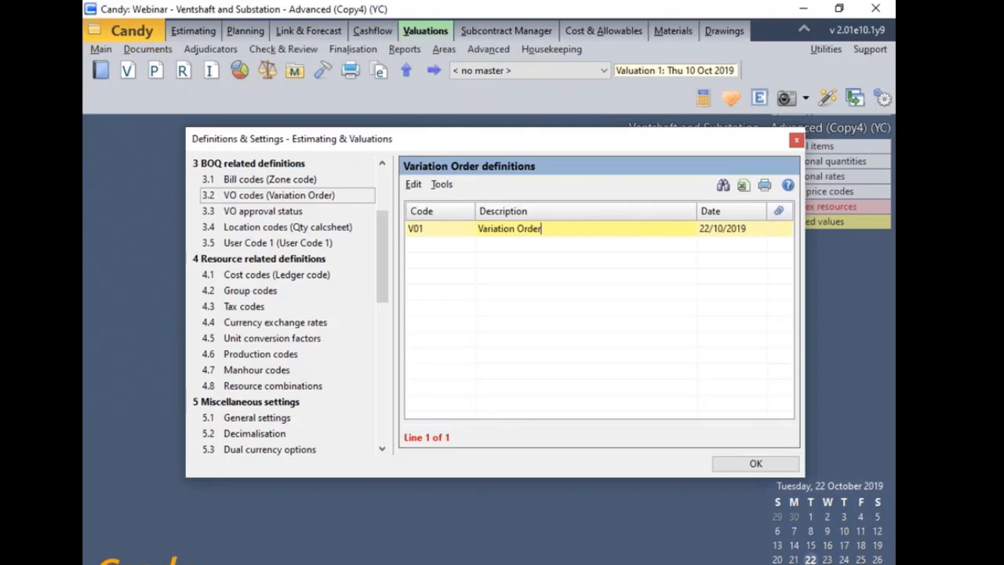
text( #1)
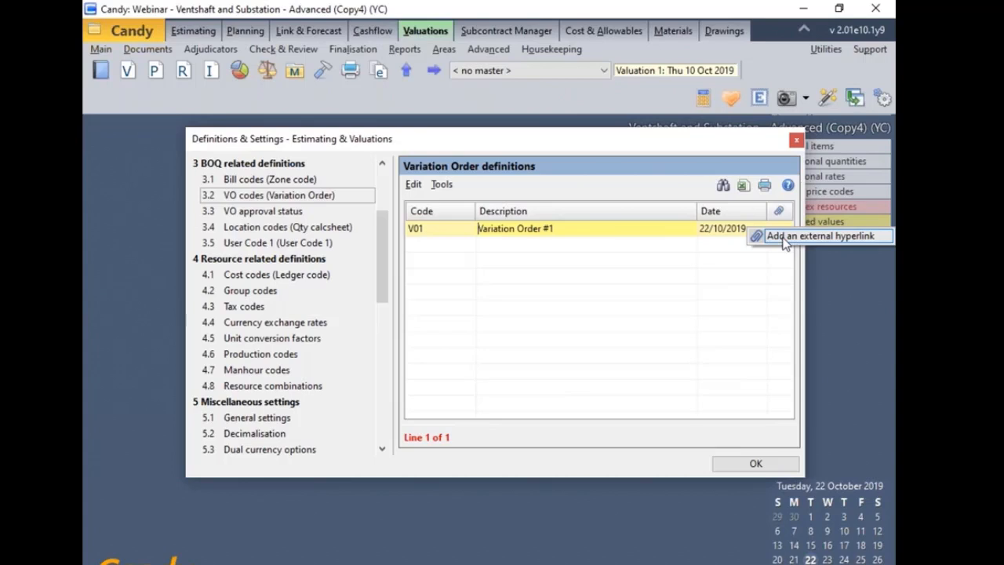
Add an external hyperlink entry described as New Drawing V01 to variation order V01.
click(785, 240)
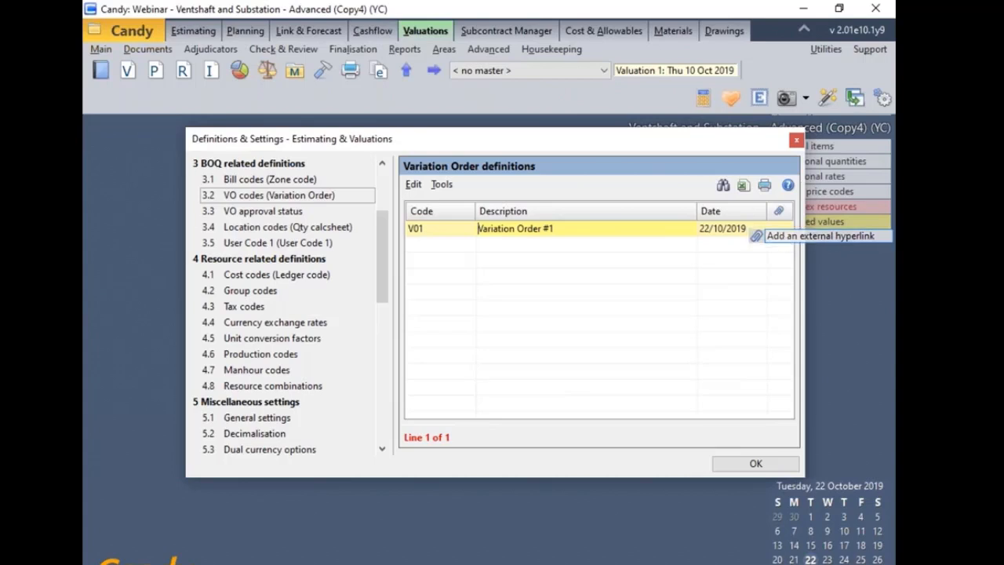
drag(702, 18, 685, 144)
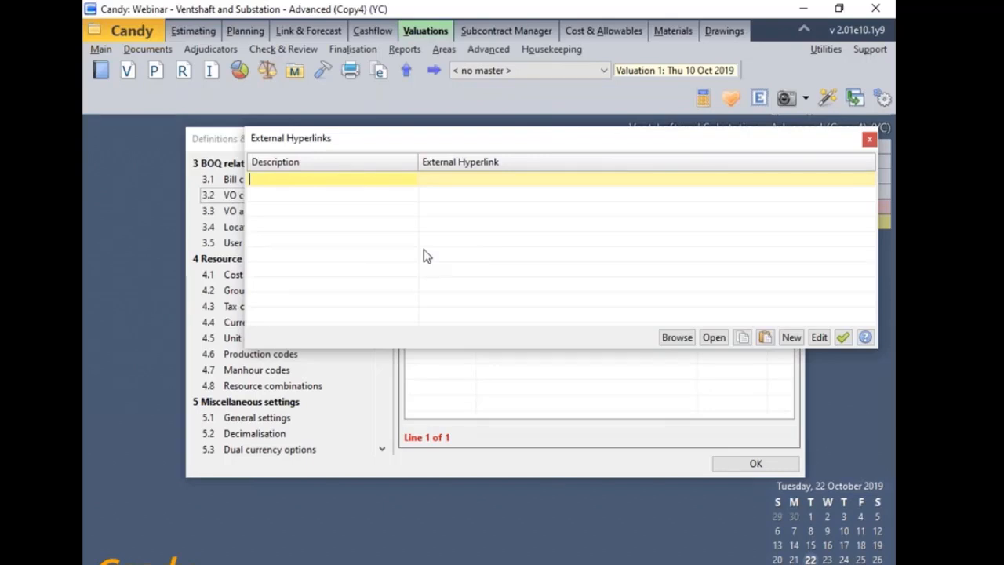
text(ew Drawing V1)
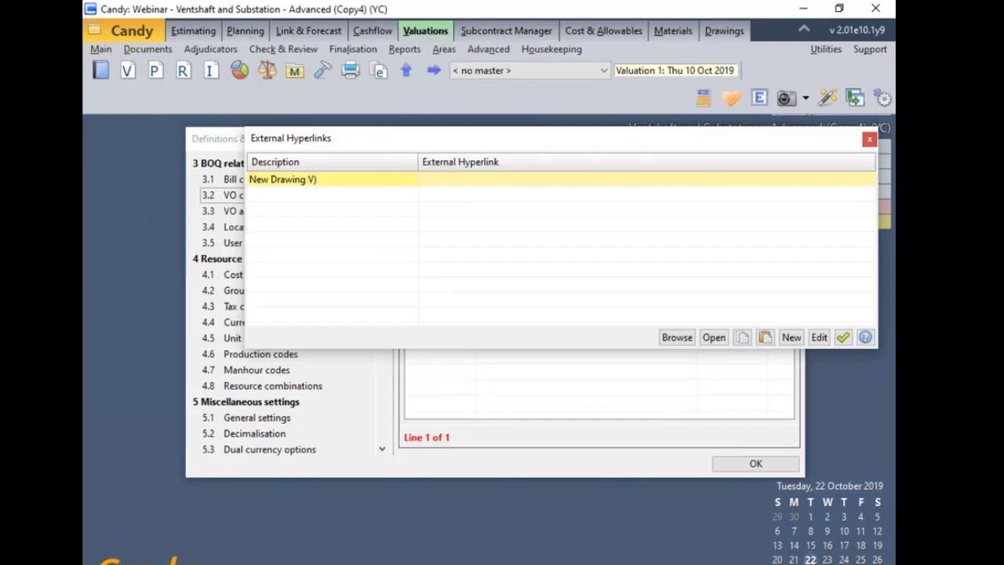
key(BackSpace)
text(01)
Link the New Drawing V01 entry to A.02.2.2 GUIDE HOUSE PLANS_02 in the OneDrive Project Drawings folder and close the definitions.
click(676, 337)
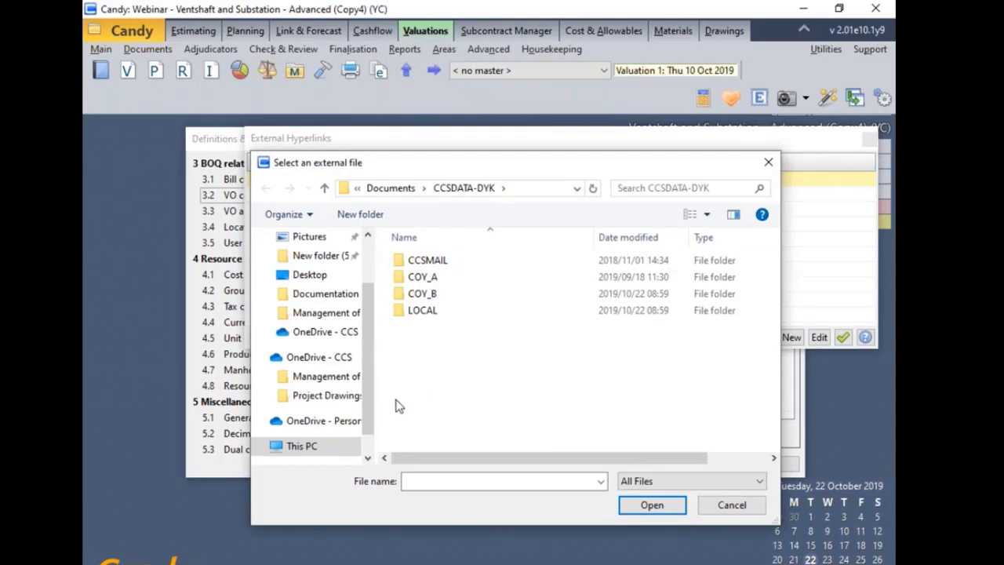
click(321, 357)
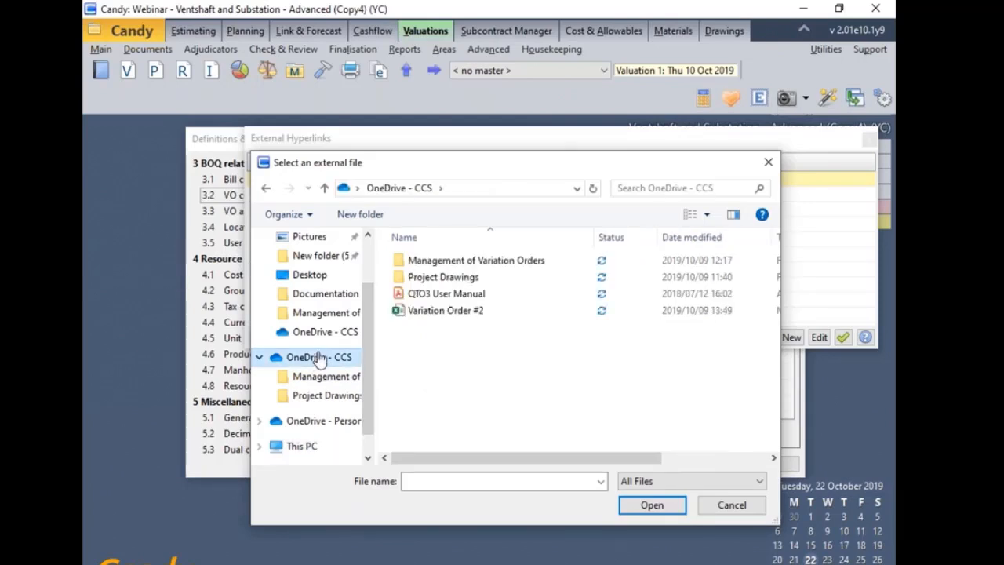
click(446, 284)
double_click(447, 284)
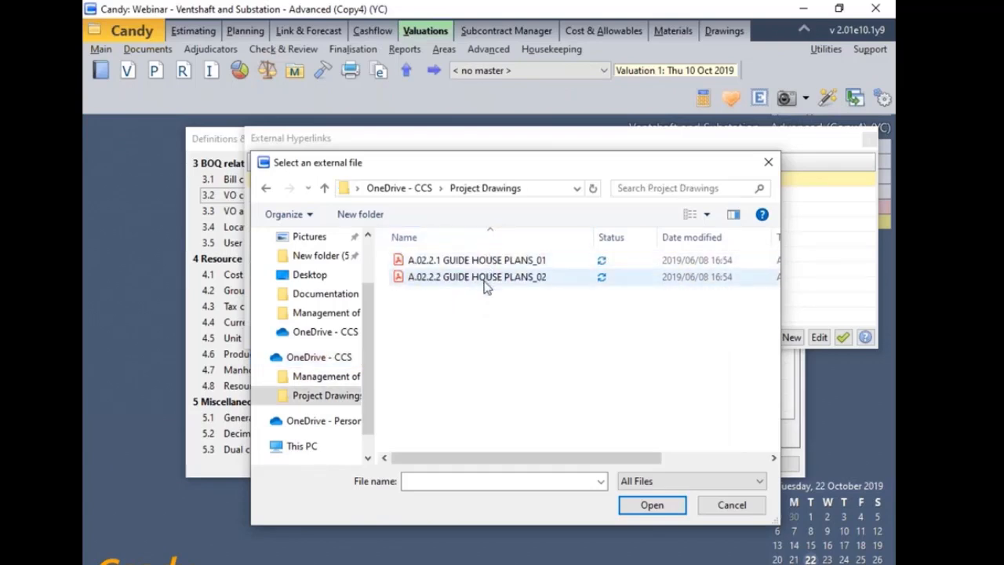
click(484, 285)
click(649, 510)
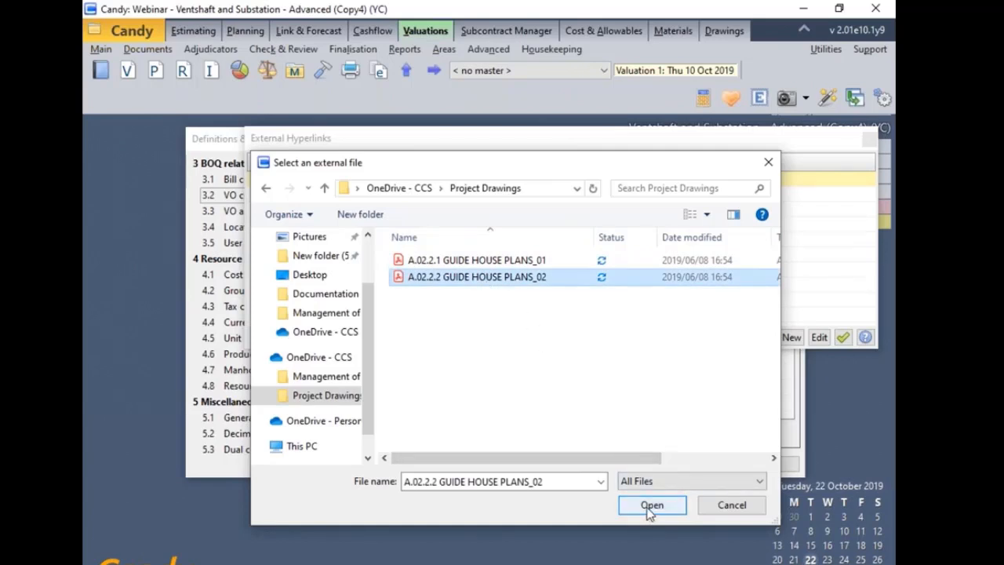
click(650, 510)
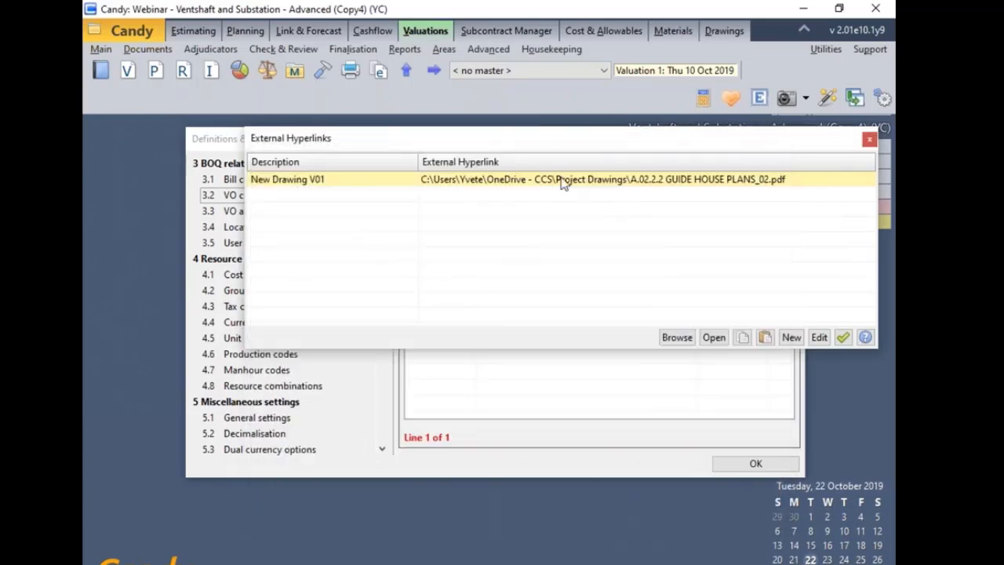
click(844, 340)
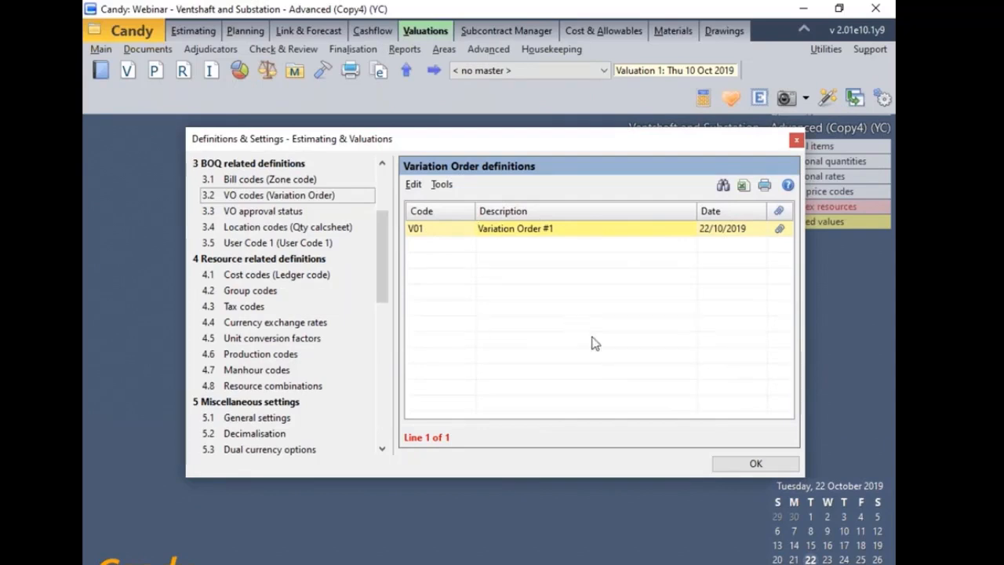
click(758, 465)
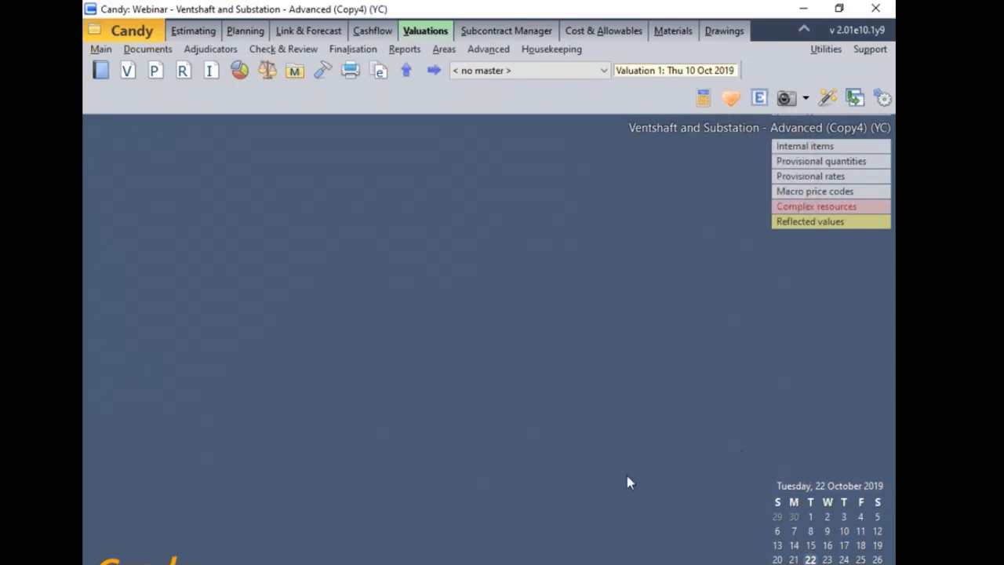
Open the 3.1 Variation Order Pricing document and assign variation code V01 to the Clear site north boundary item.
click(107, 74)
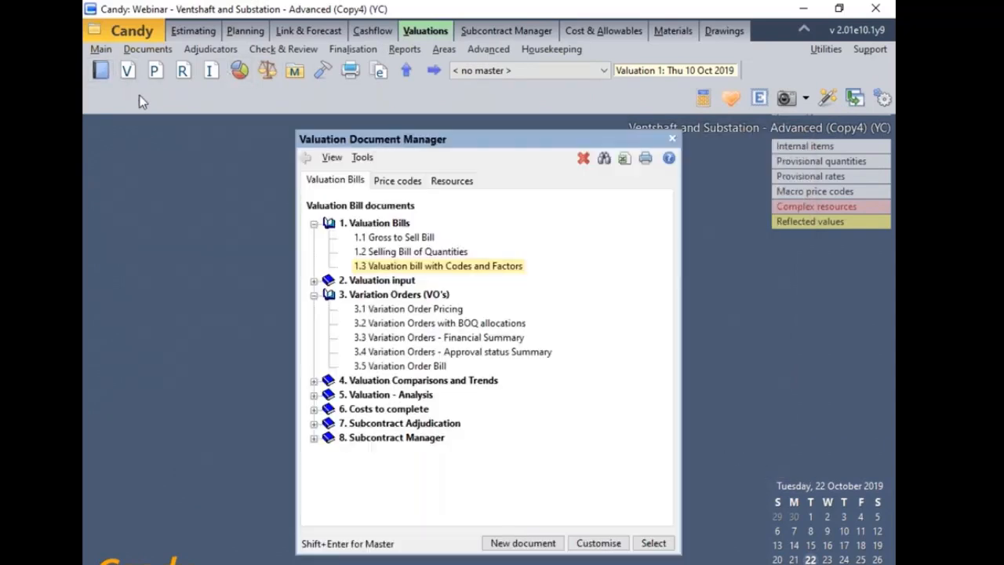
click(370, 312)
double_click(371, 311)
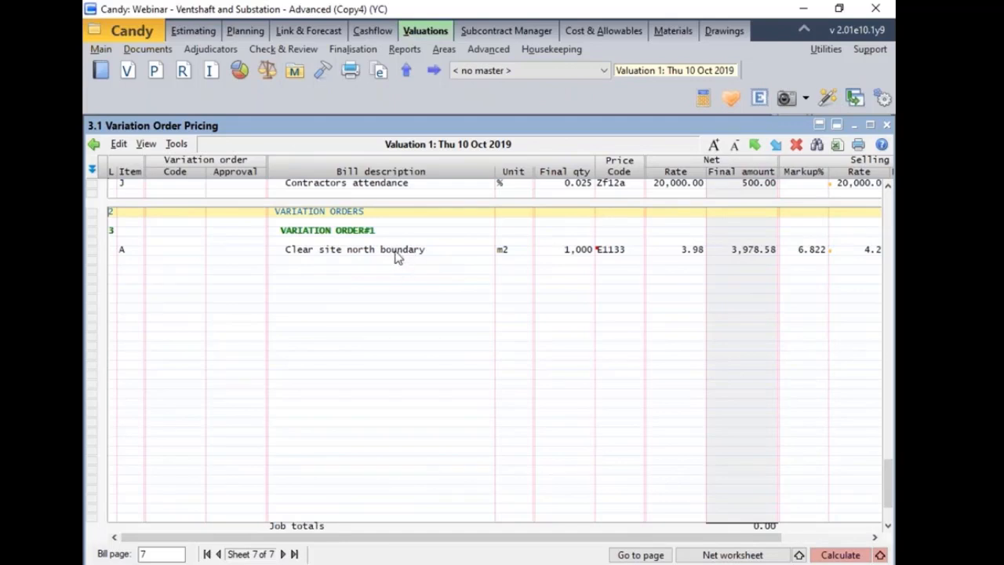
click(181, 255)
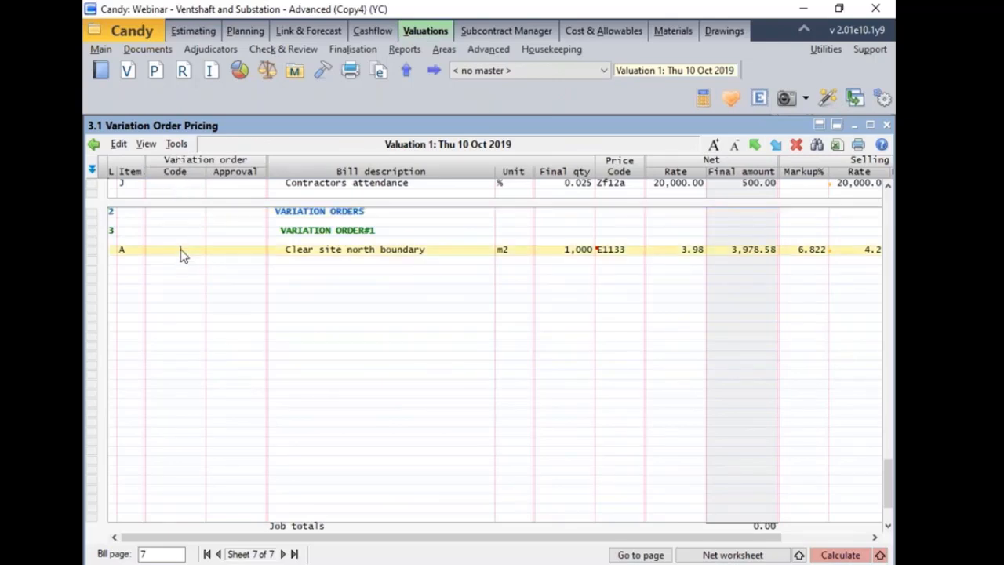
click(180, 255)
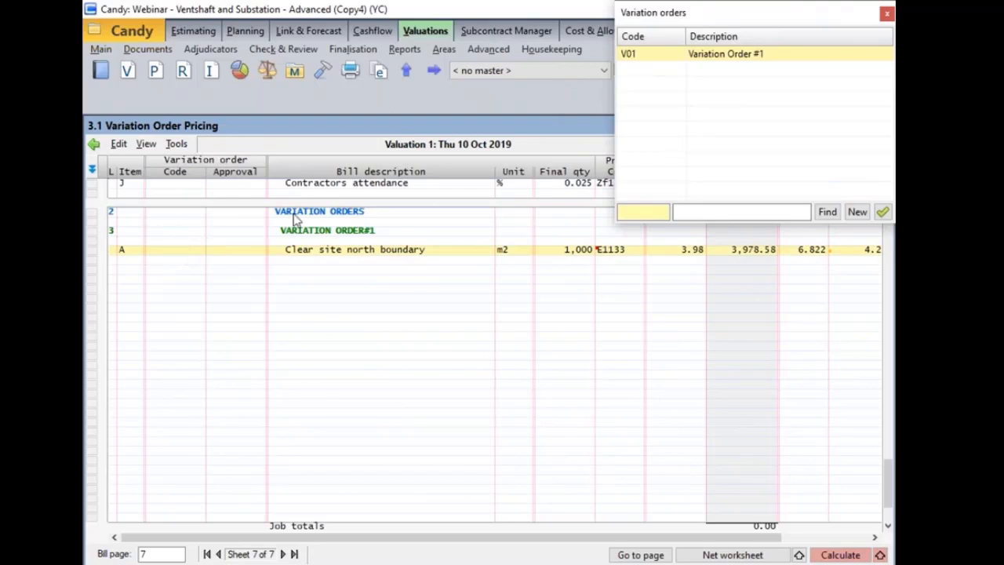
double_click(719, 55)
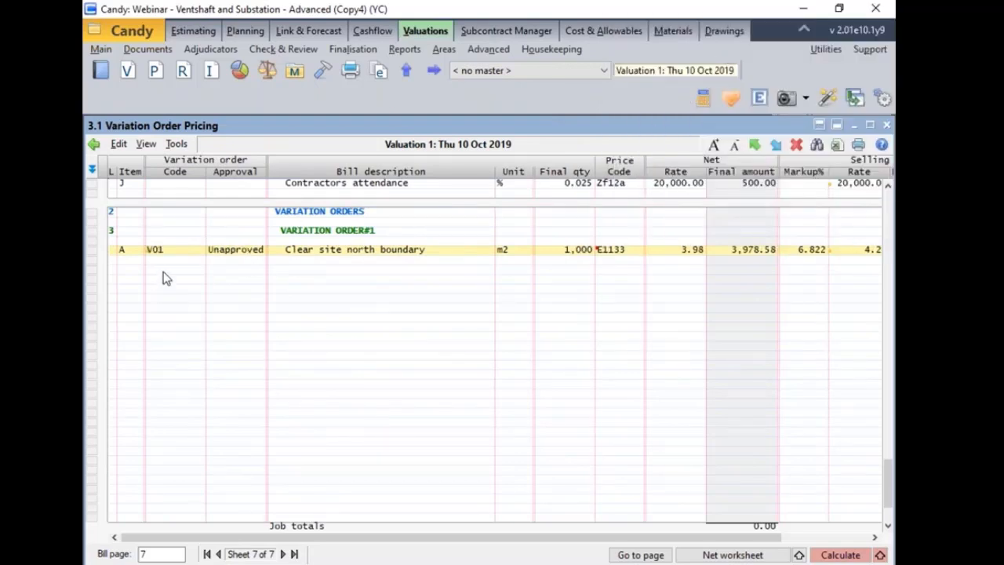
Set the variation status of the Clear site north boundary item to Approved.
double_click(241, 258)
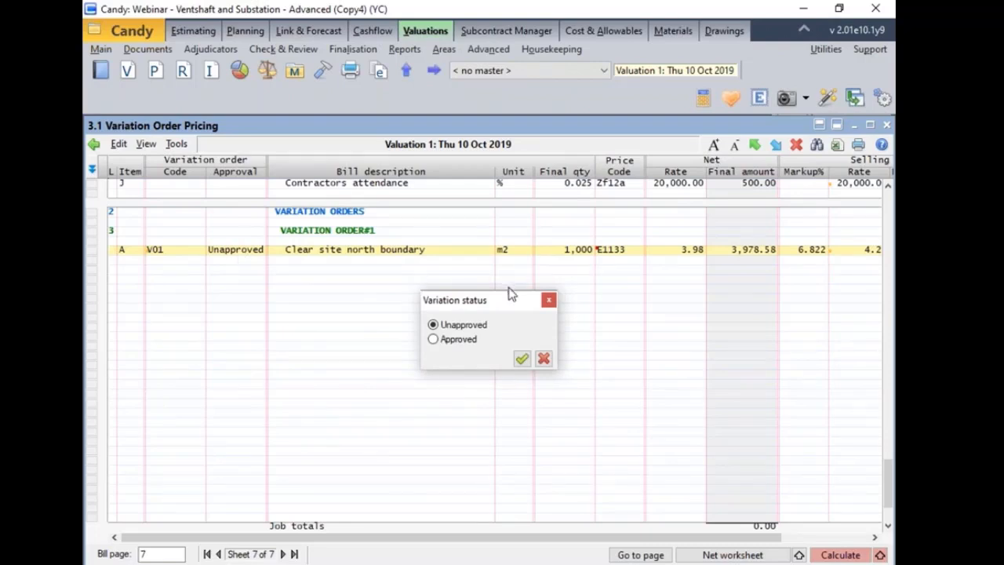
click(434, 342)
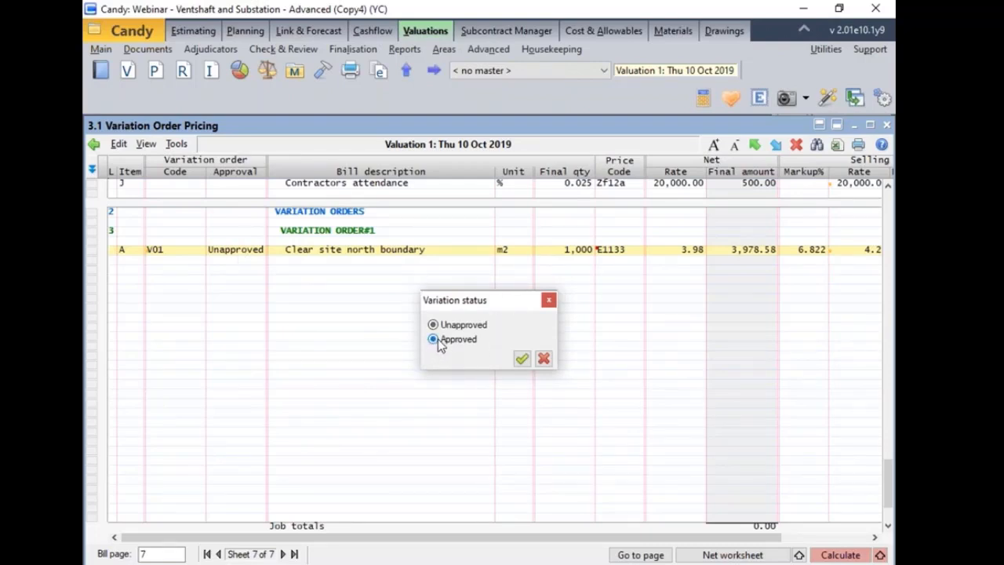
click(521, 359)
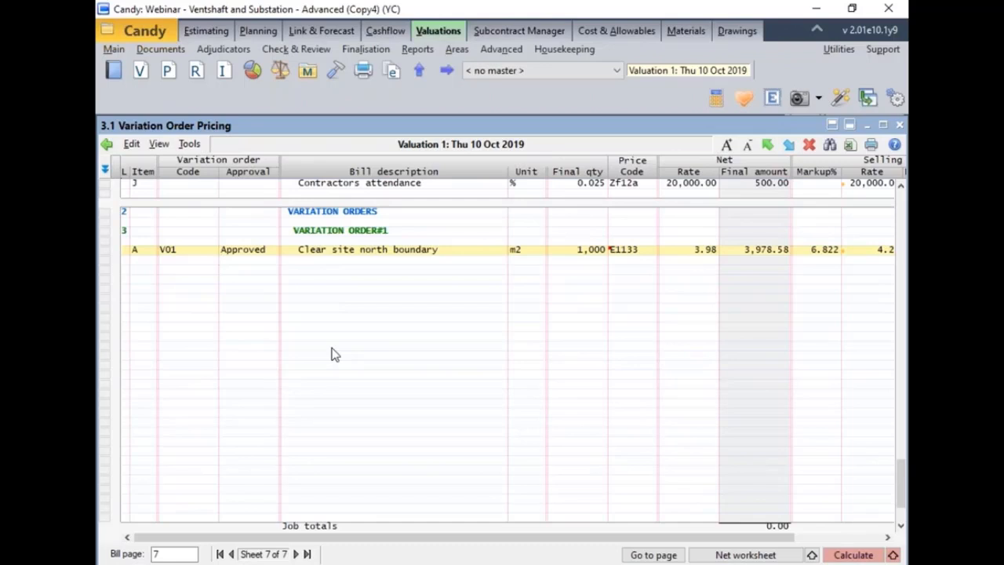
Open the 3.2 Variation Orders with BOQ allocations document and refresh its VO details.
click(110, 71)
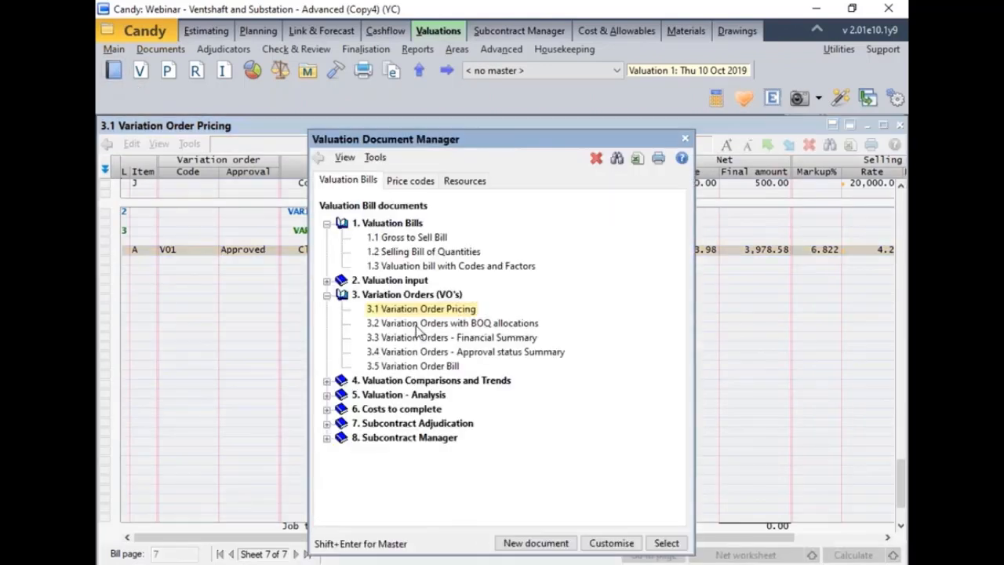
double_click(417, 325)
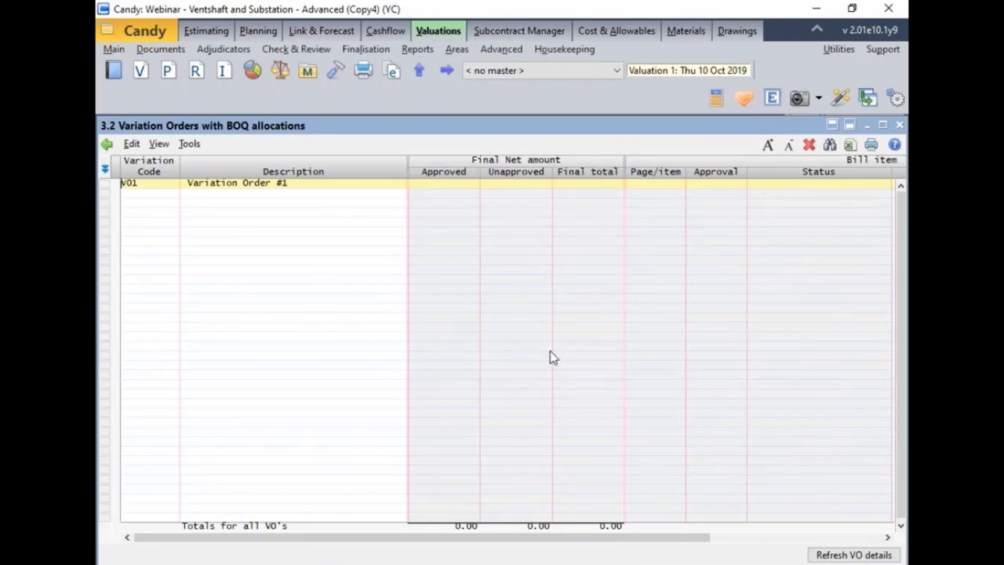
click(853, 555)
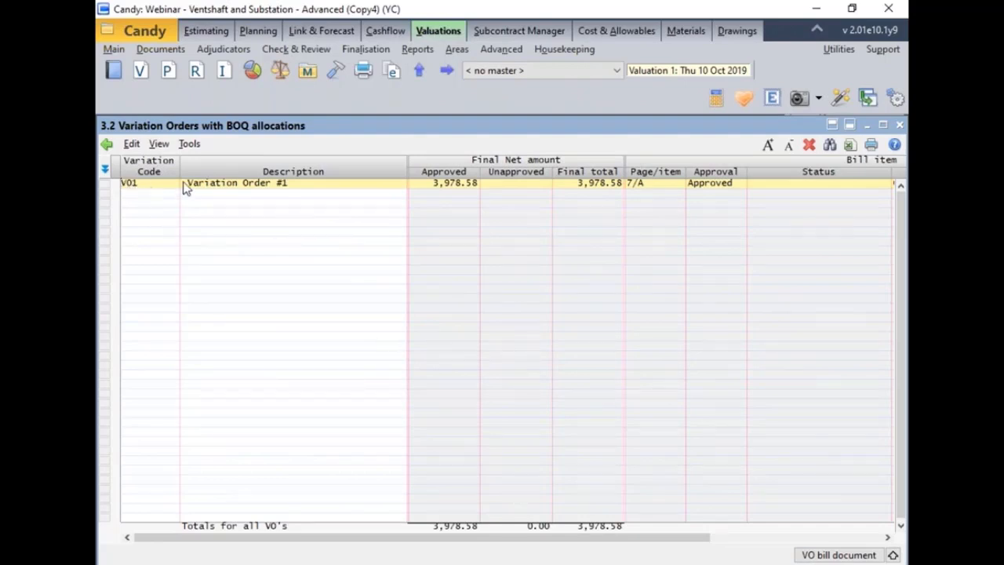
Examine the net amounts and bill item allocated to Variation Order #1, and open its VO bill document.
click(452, 182)
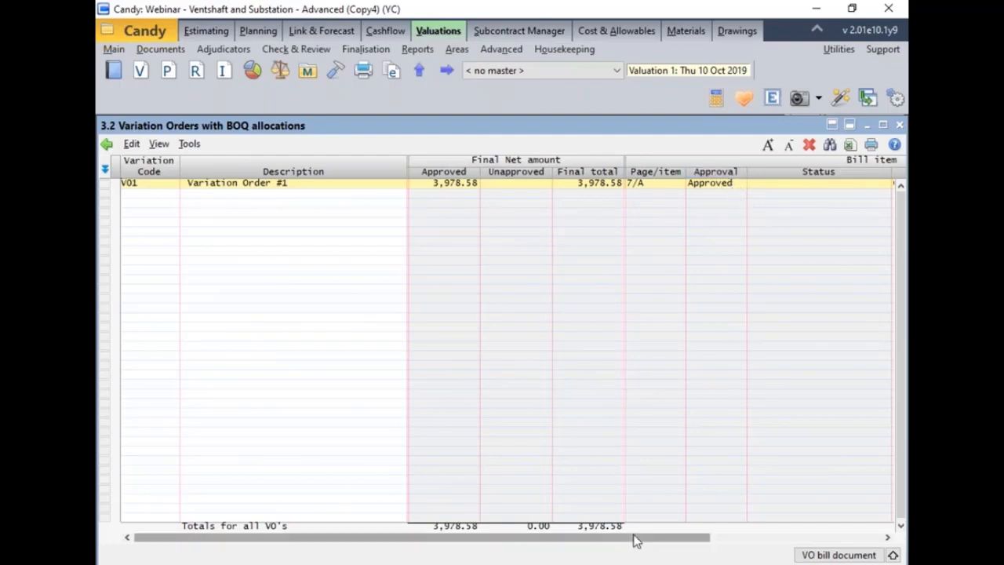
drag(639, 539, 845, 507)
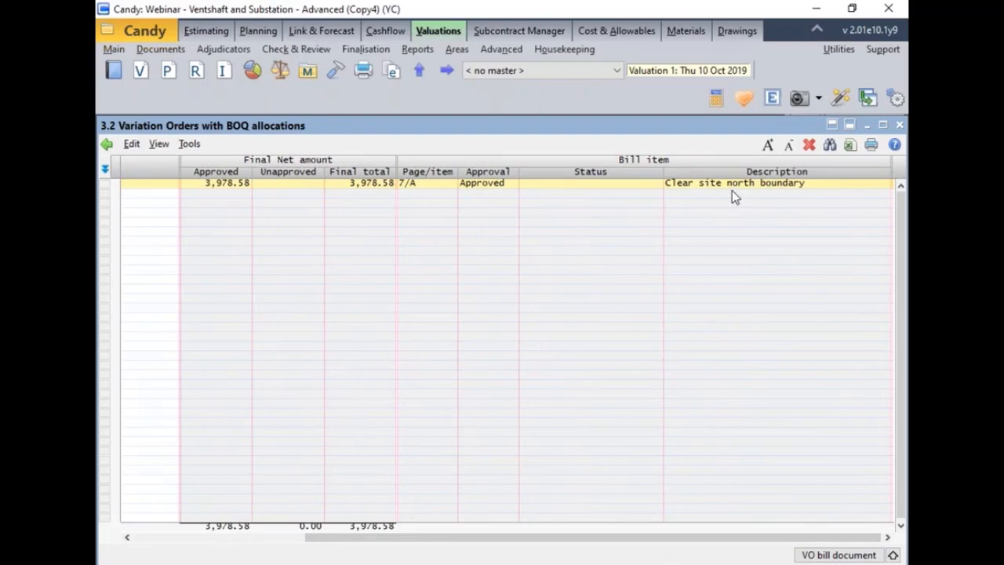
drag(785, 532, 538, 549)
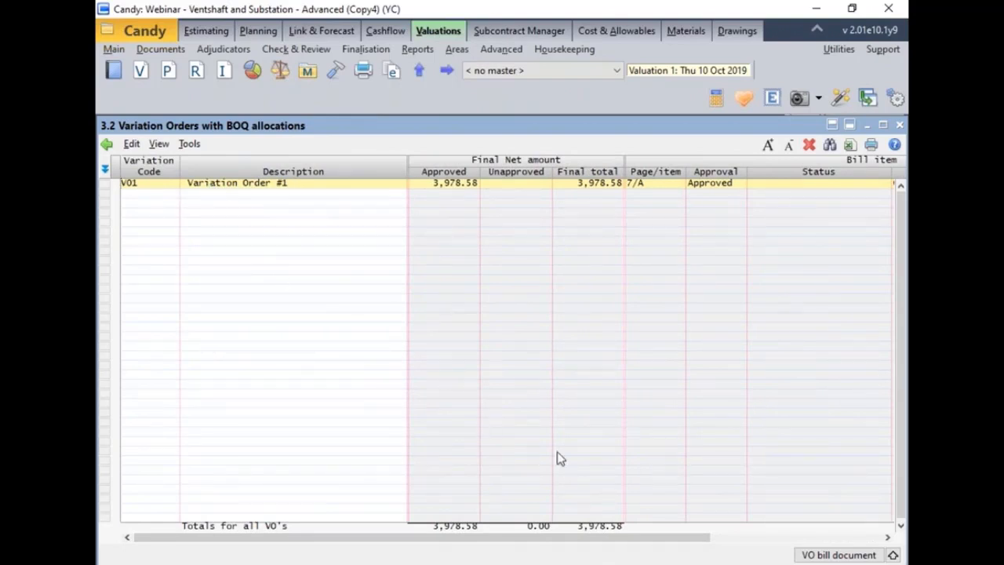
click(840, 554)
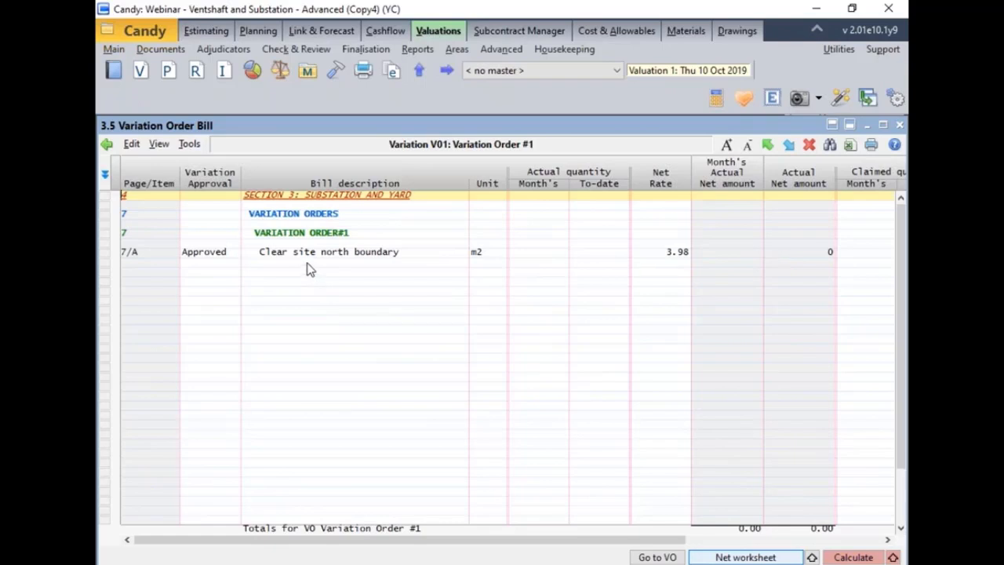
Open the 3.3 Variation Orders - Financial Summary document and examine the net and claimed selling amounts.
click(114, 70)
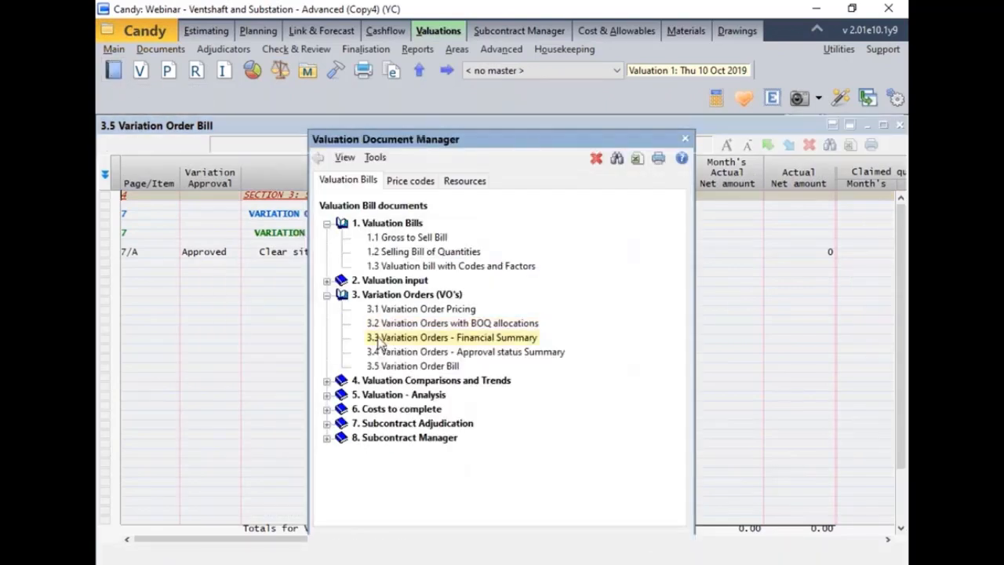
double_click(375, 333)
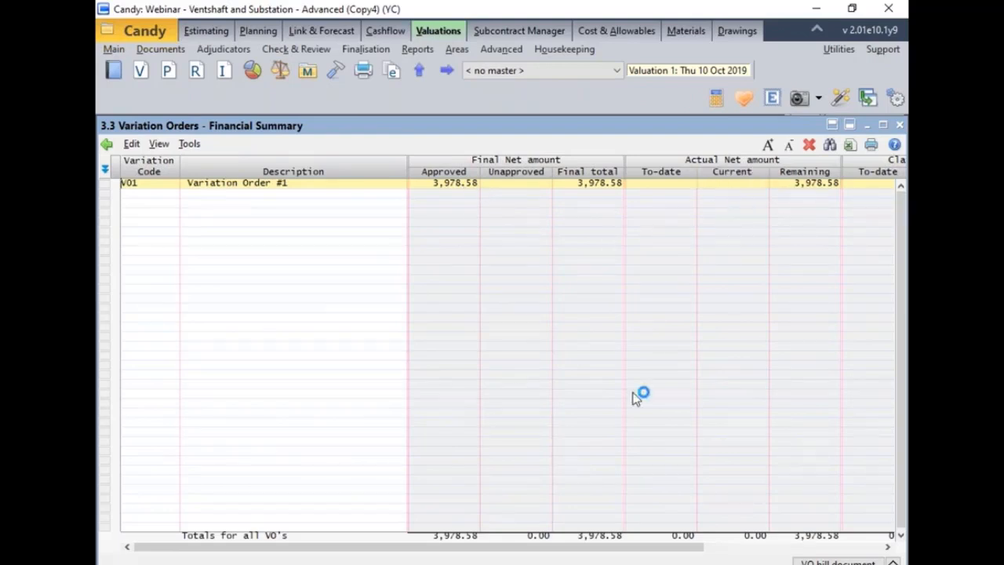
drag(594, 549, 807, 511)
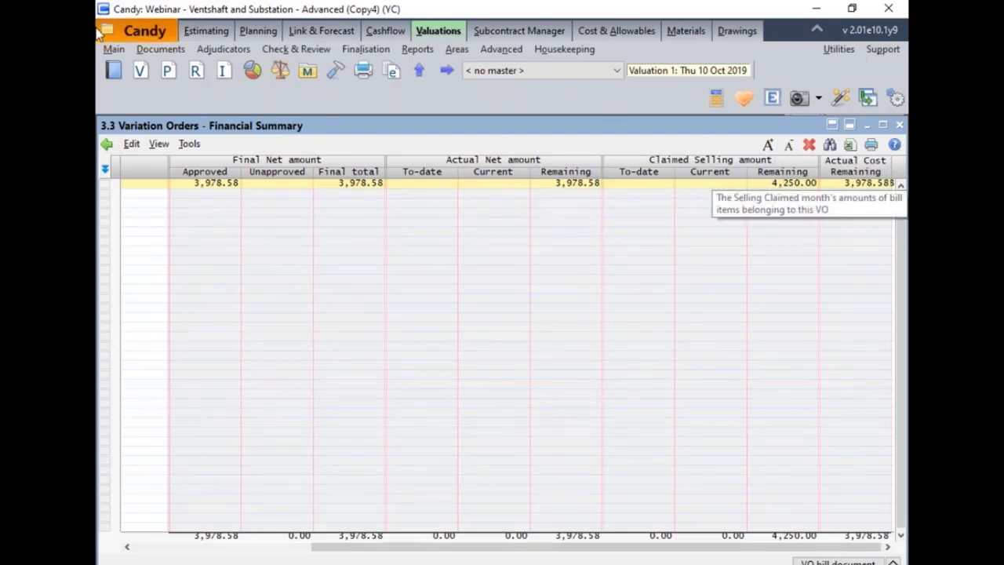
Examine the net amounts by VO status in the 3.4 Variation Orders - Approval status Summary document, and close the open documents.
click(113, 71)
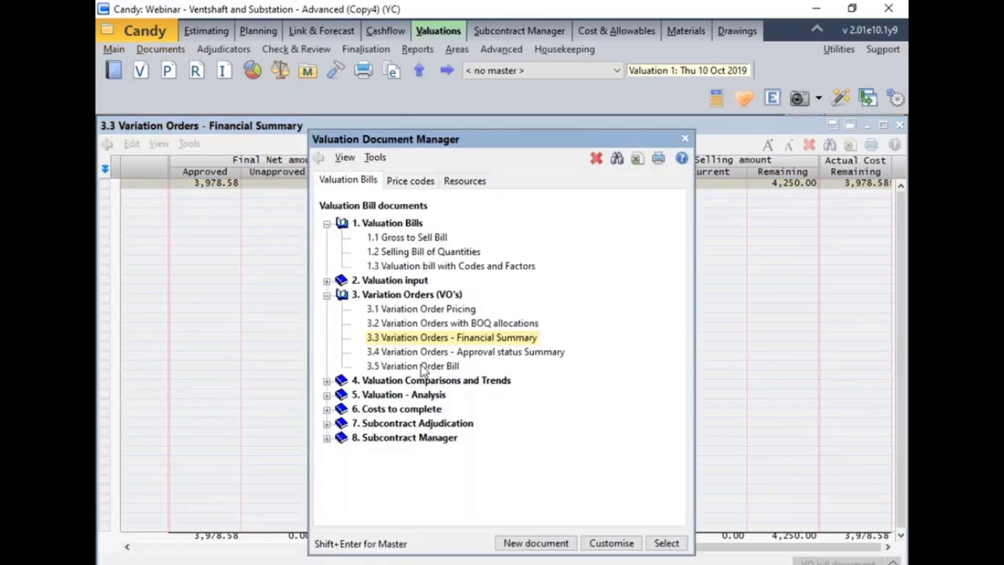
double_click(428, 351)
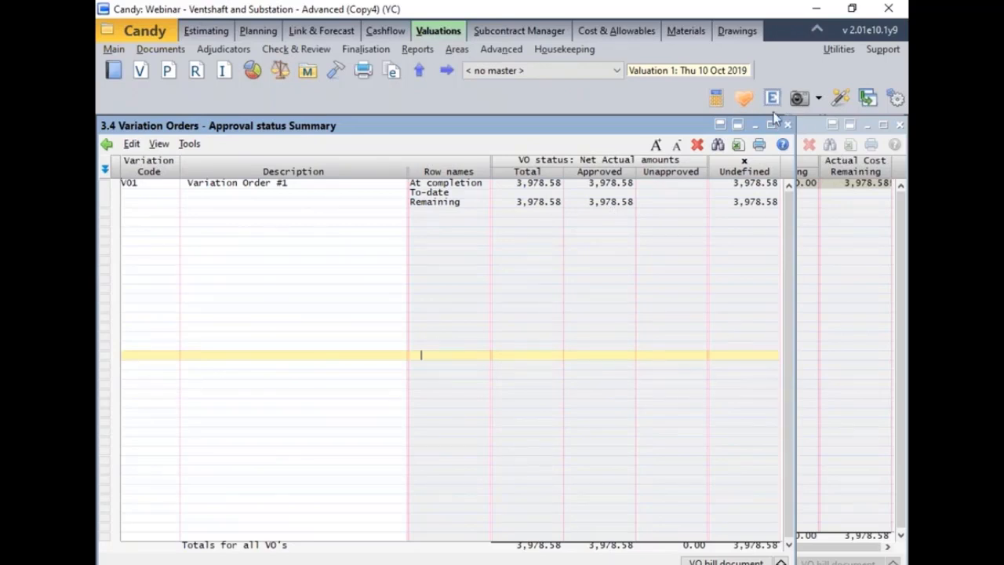
click(842, 99)
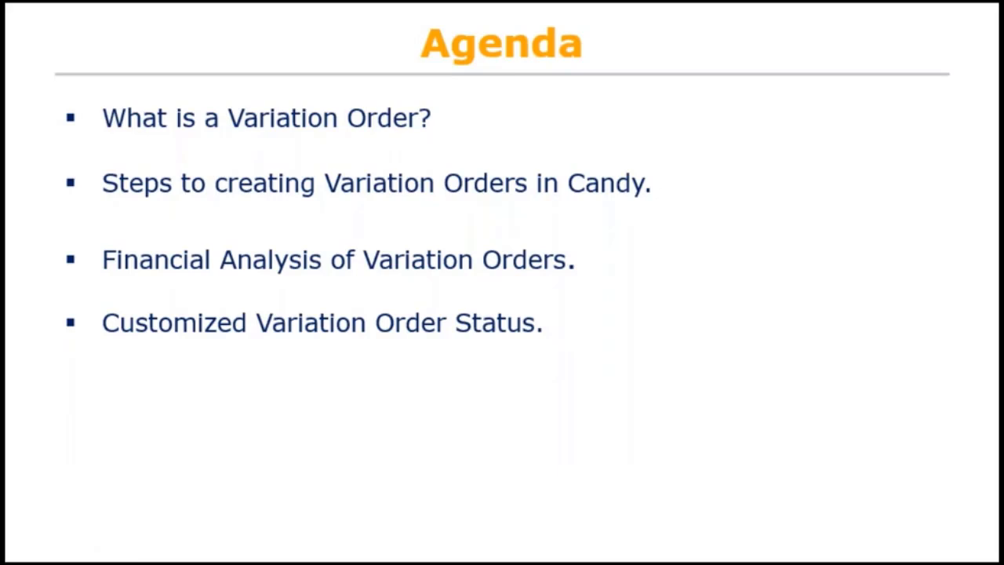
key(Right)
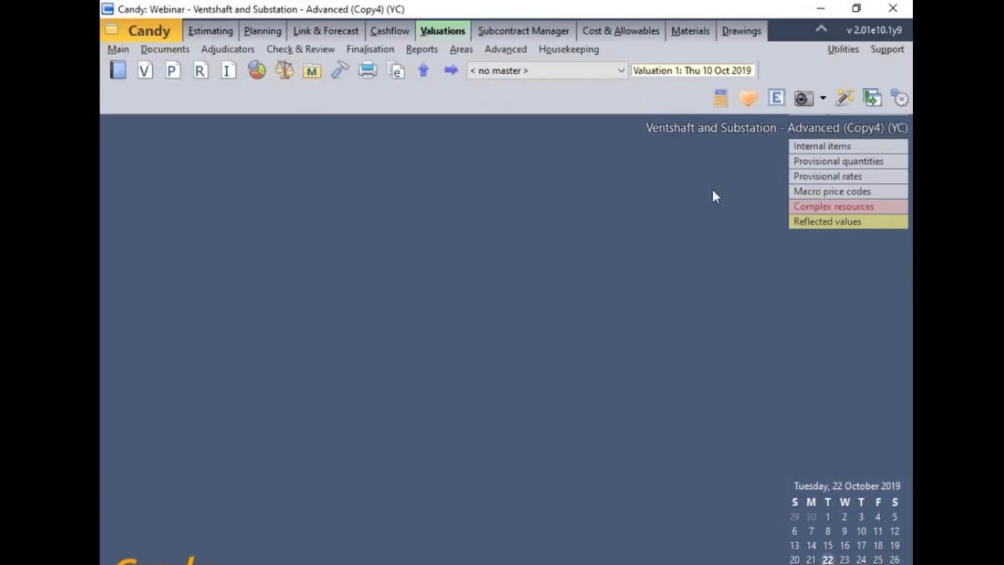
Open the 3.1 Variation Order Pricing document, and copy cells A10:D38 from the Variation Order #2 workbook in Excel.
click(141, 72)
double_click(407, 311)
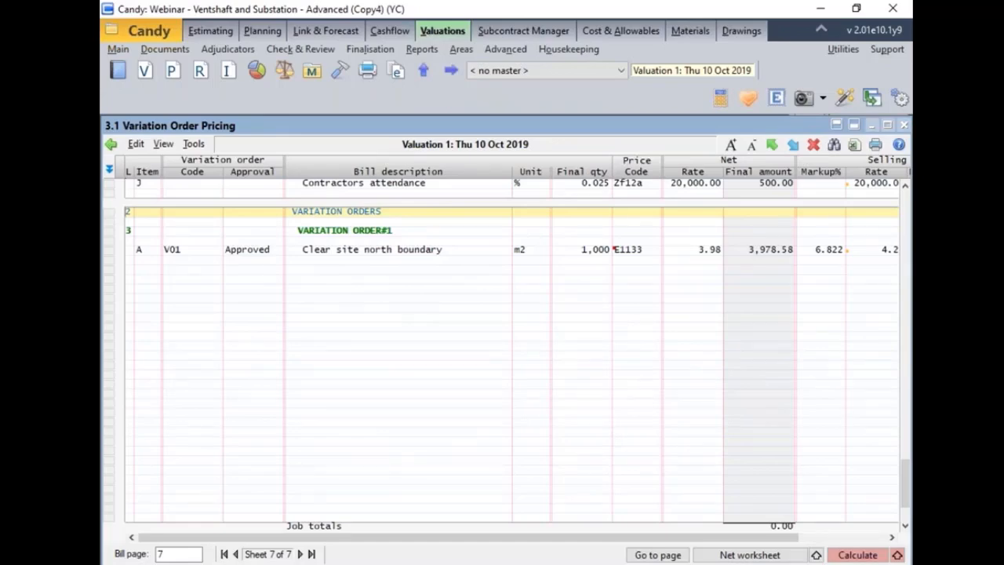
drag(913, 73, 555, 86)
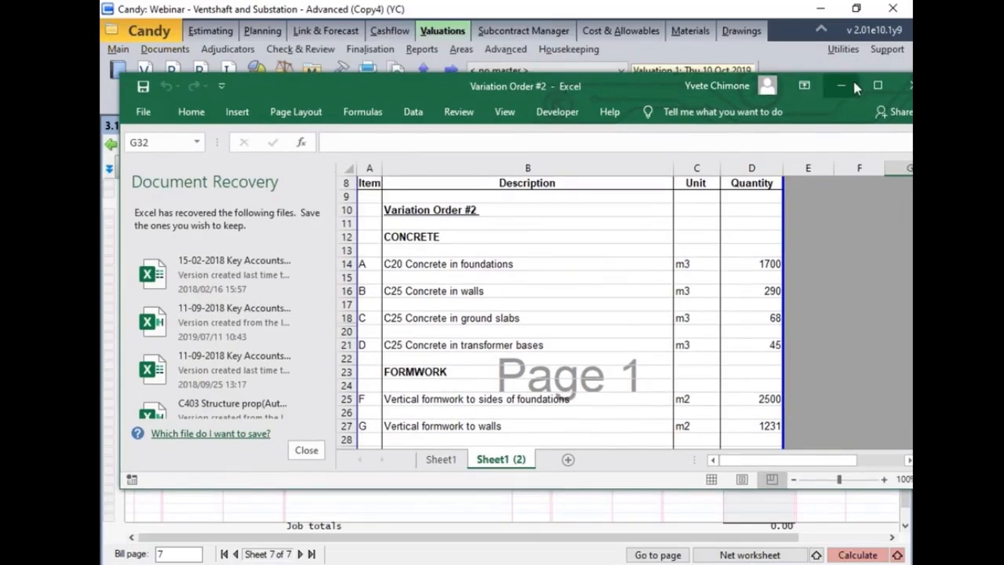
click(878, 87)
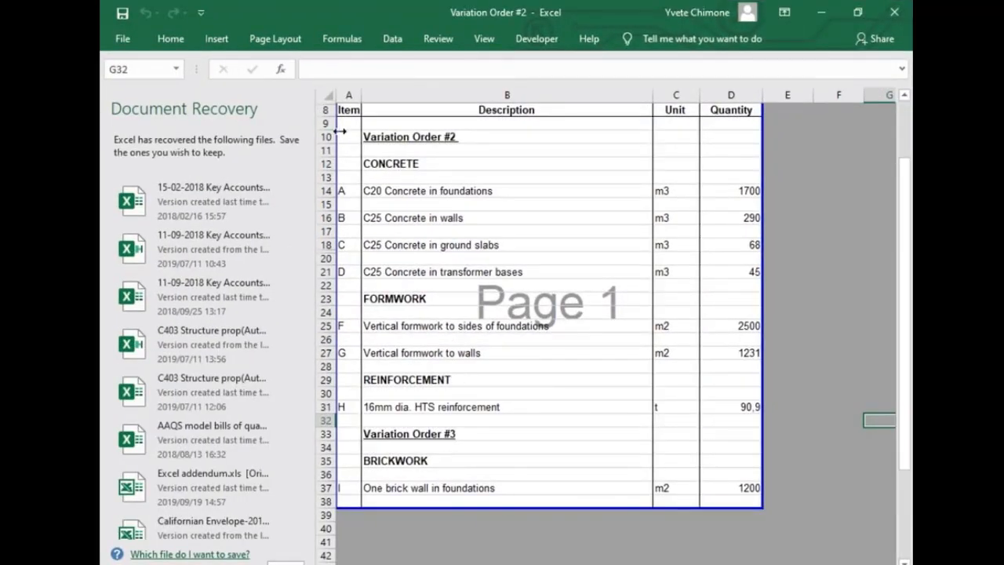
drag(346, 137, 717, 505)
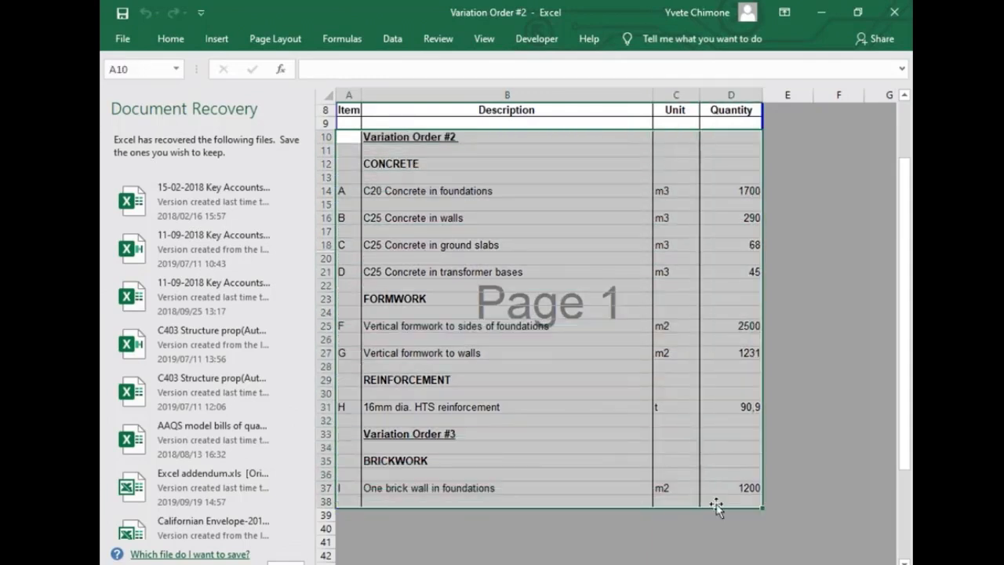
right_click(682, 340)
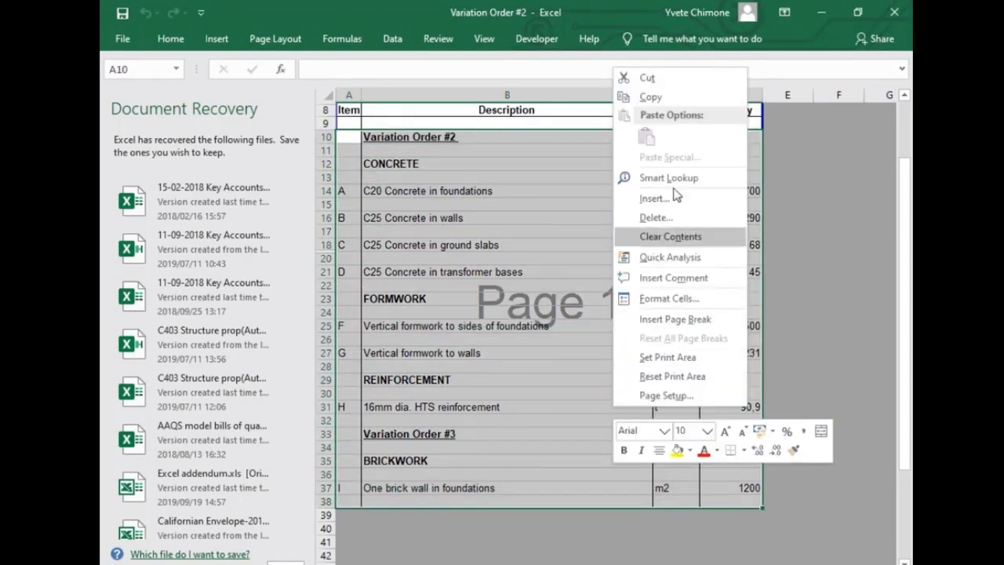
click(658, 95)
Paste the copied rows below Clear site north boundary in Candy, identifying the columns as Item number, Description, Unit and Final quantity.
click(828, 12)
right_click(303, 272)
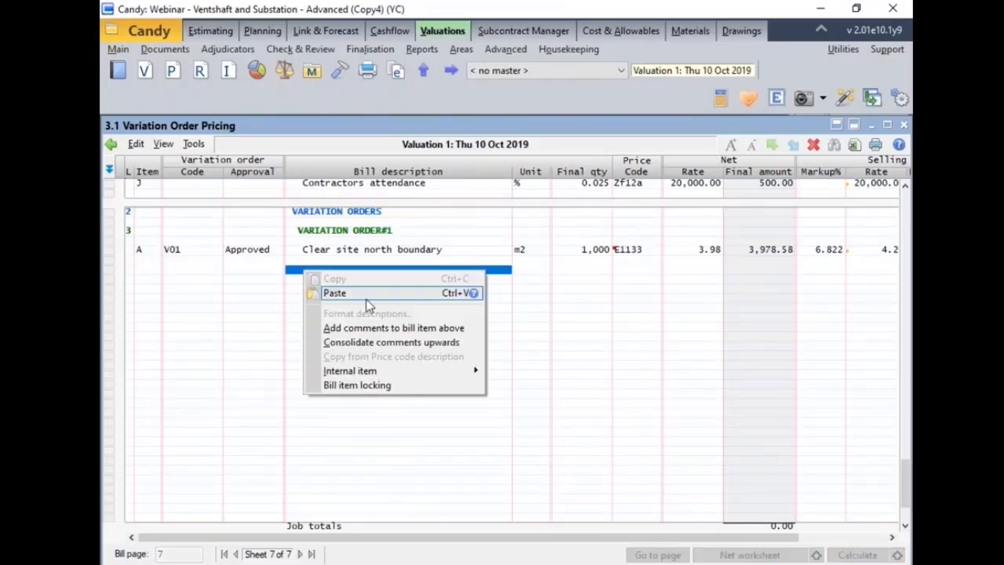
click(364, 296)
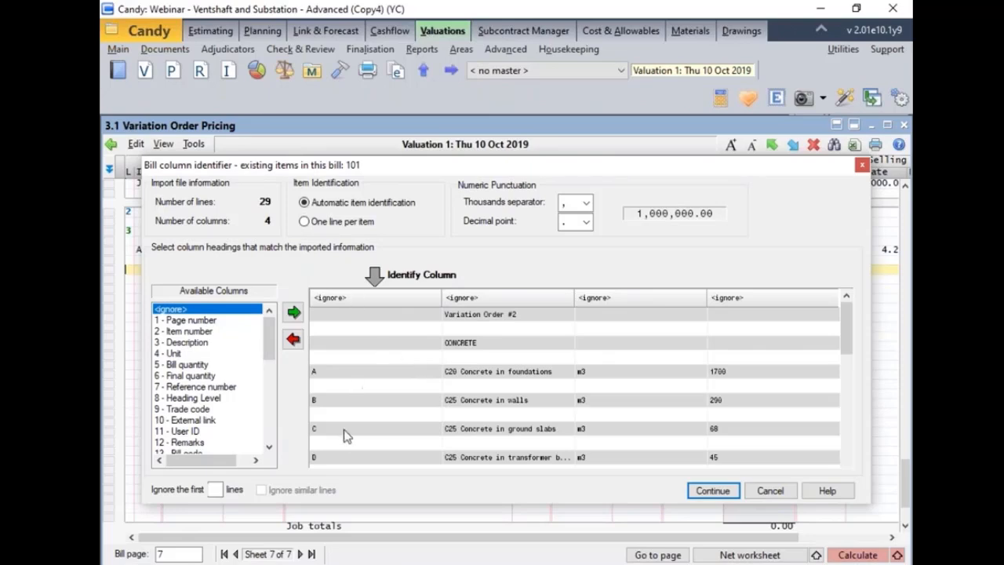
double_click(194, 333)
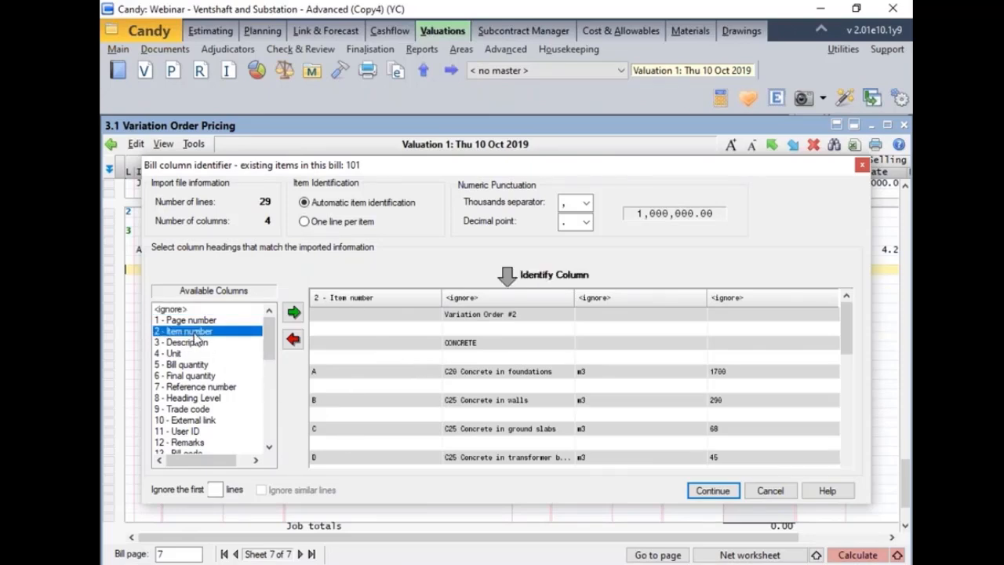
double_click(188, 343)
double_click(174, 354)
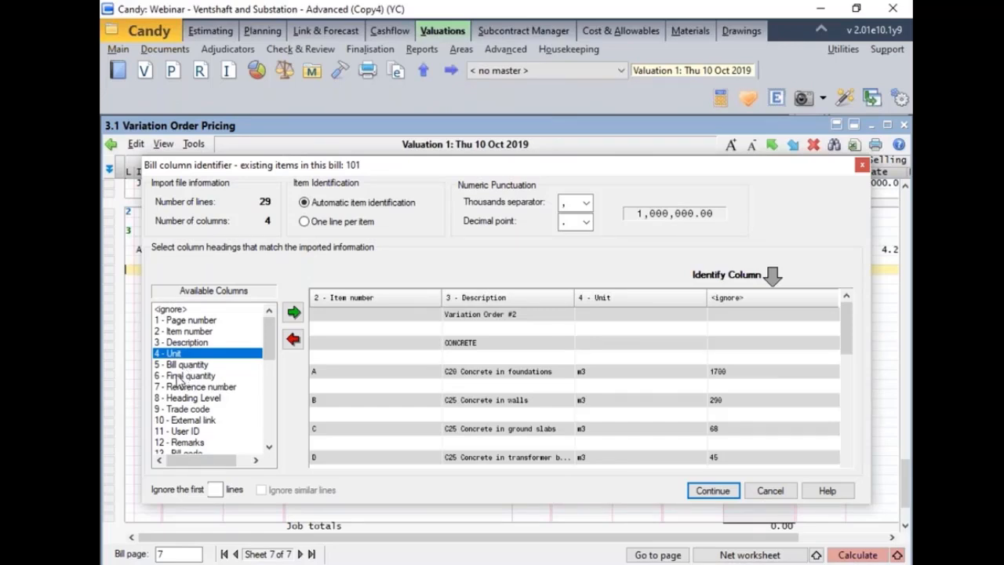
click(186, 378)
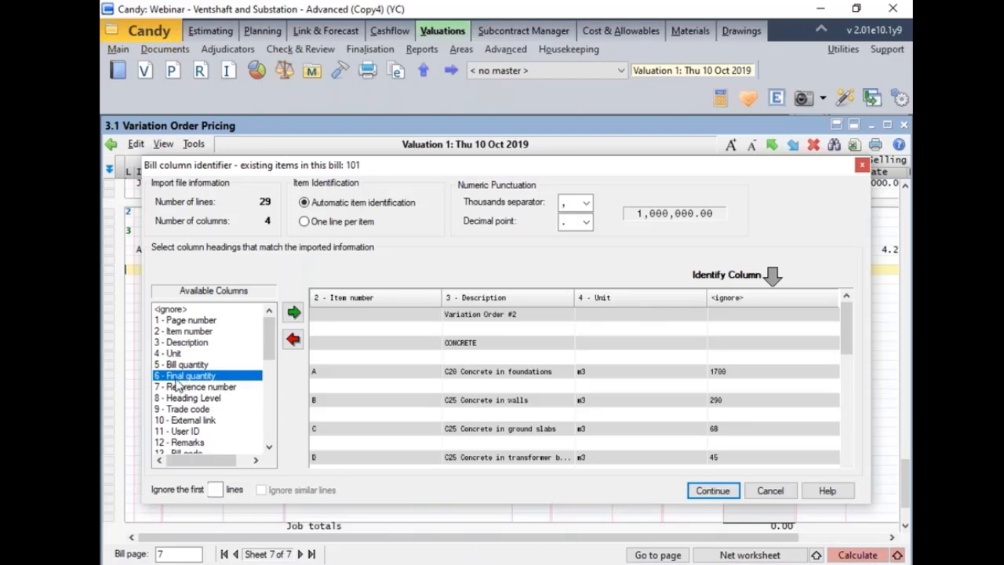
double_click(179, 379)
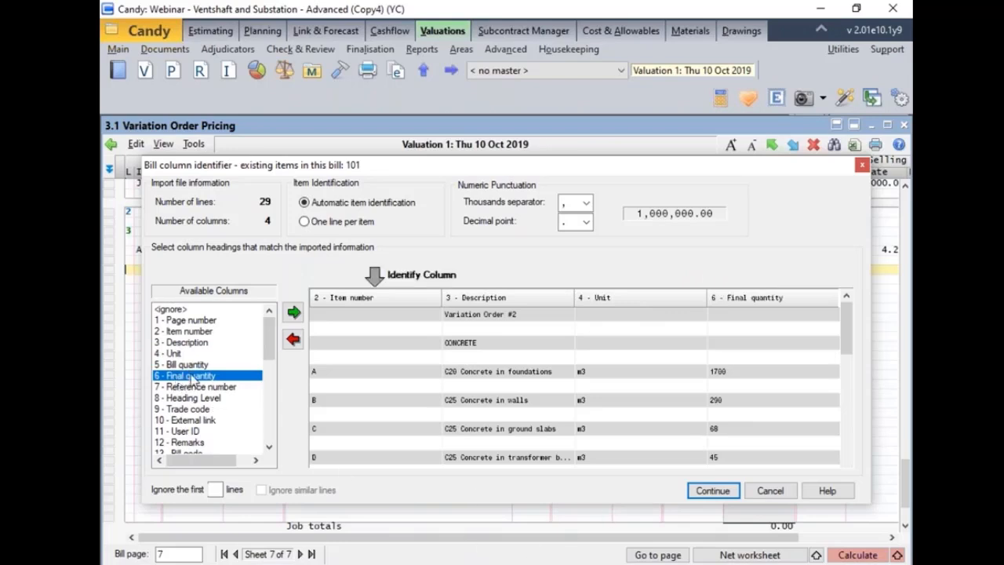
Insert the identified bill items above the cursor position in the existing BOQ and close the import status report.
click(712, 491)
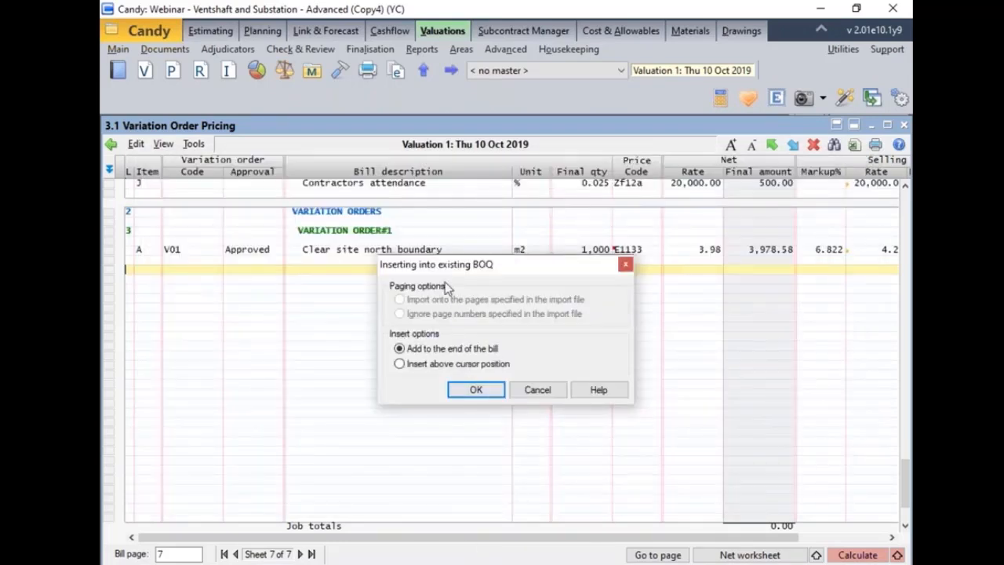
click(399, 364)
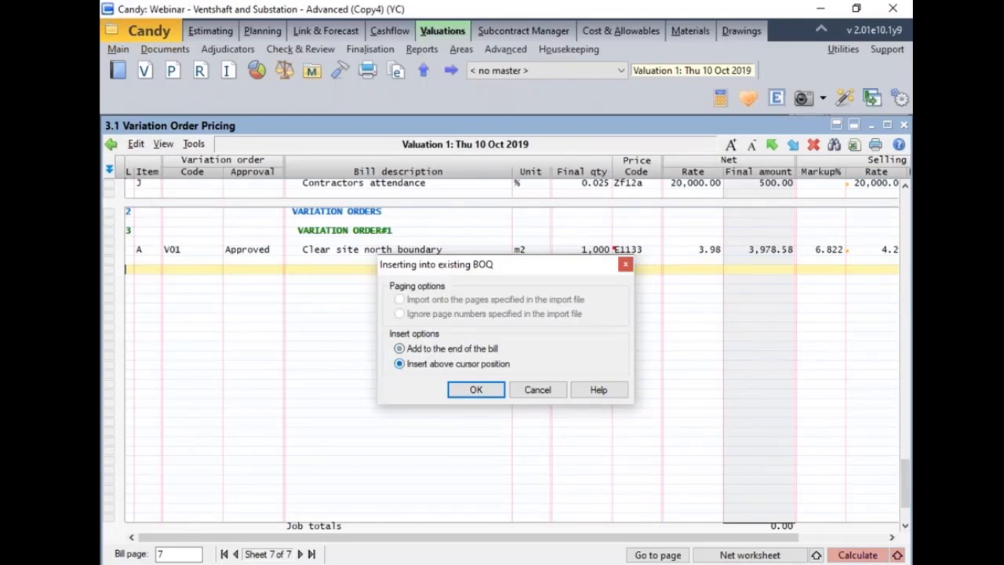
click(476, 389)
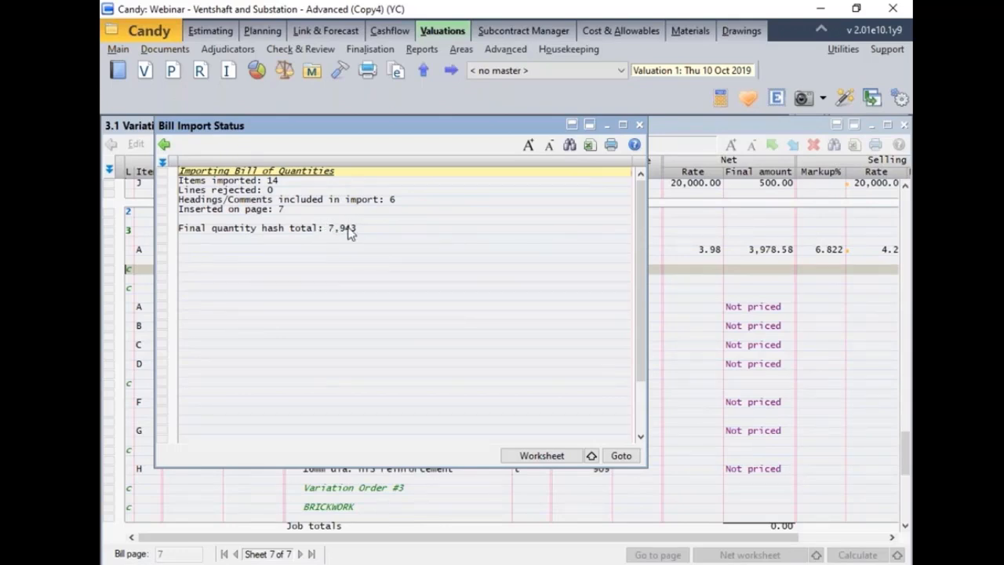
click(640, 125)
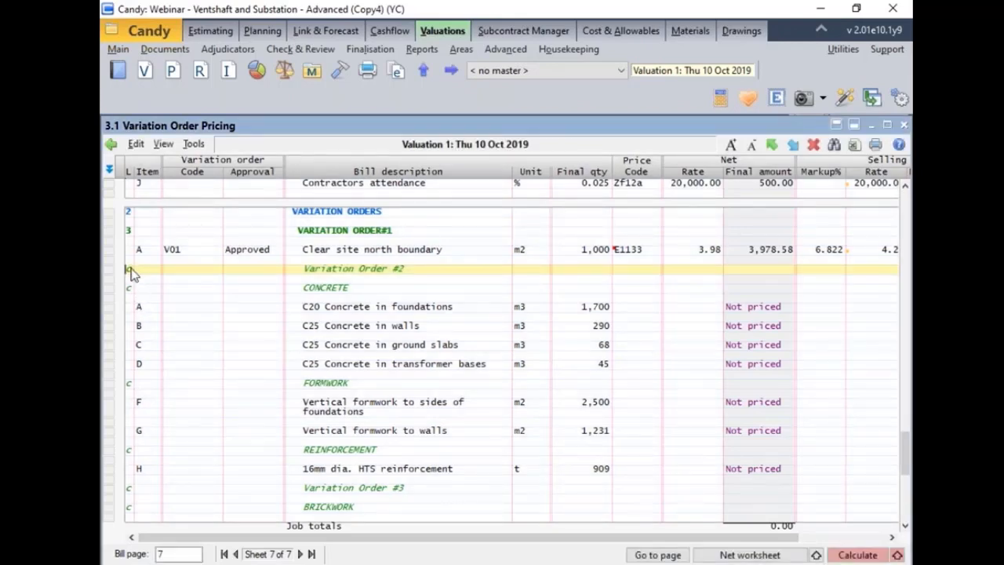
Set the Variation Order #2 line to heading level 3 and its CONCRETE, FORMWORK and REINFORCEMENT lines to level 4.
click(130, 271)
text(3)
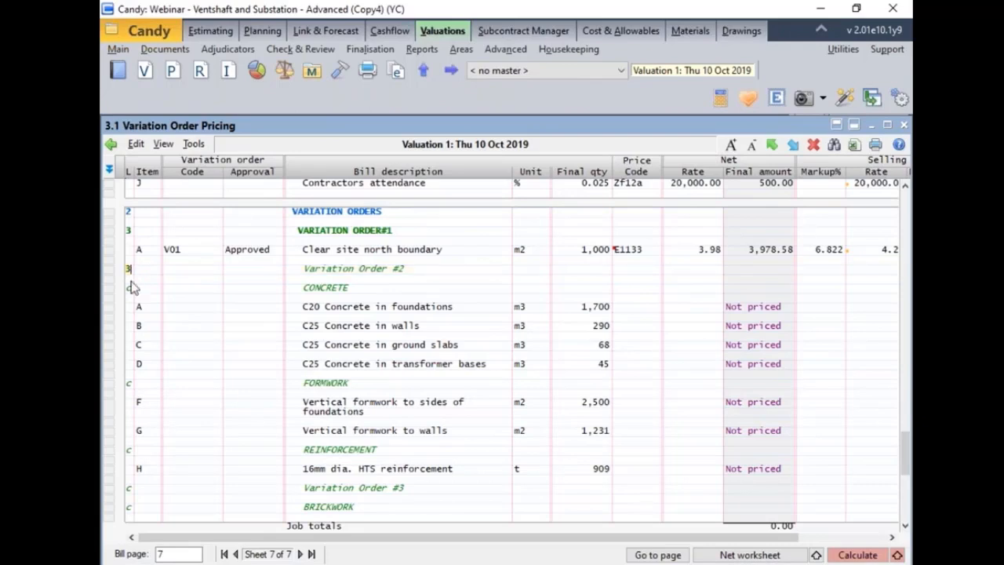
click(131, 289)
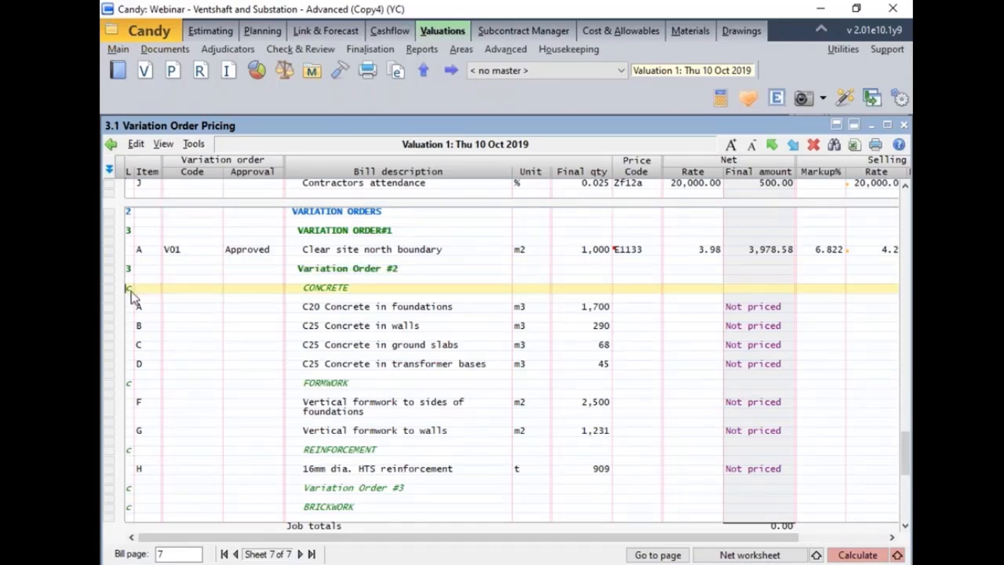
text(4)
click(132, 386)
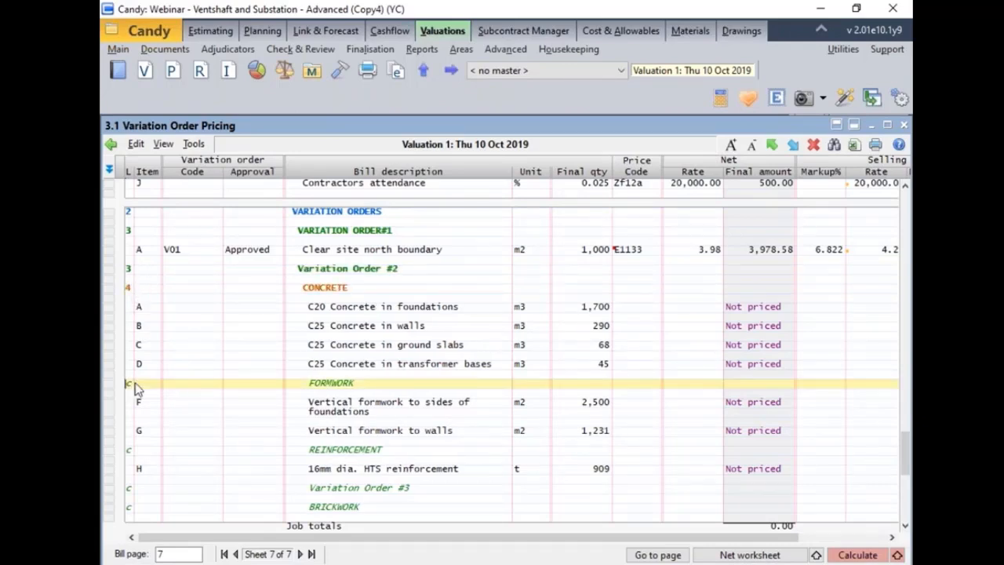
text(4)
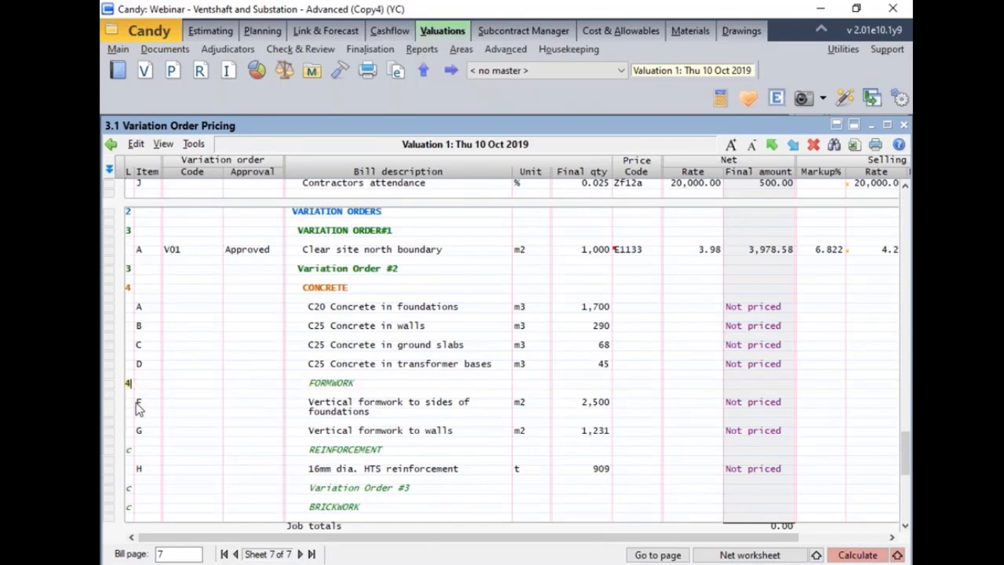
click(131, 452)
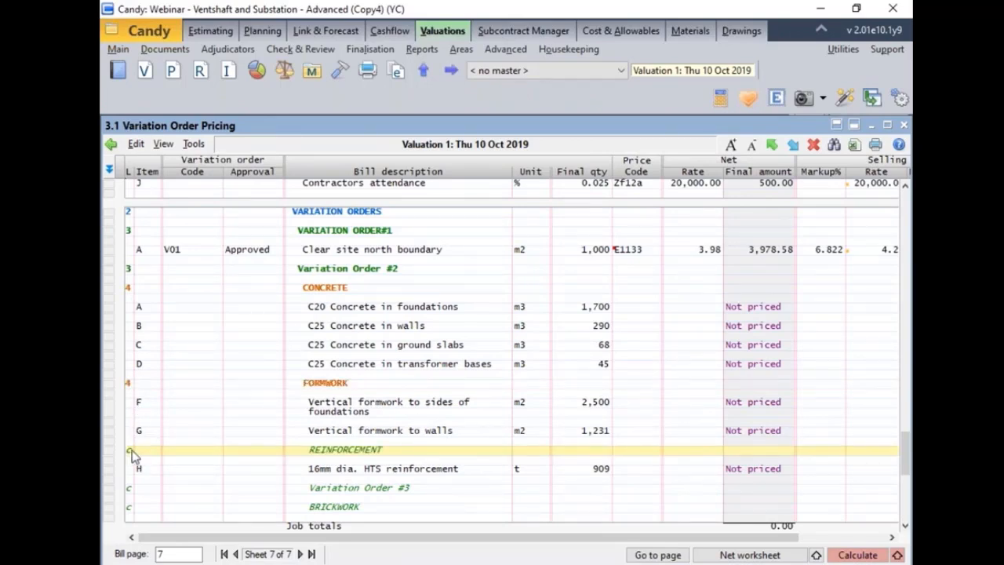
text(4)
Set the Variation Order #3 line to heading level 3 and its BRICKWORK line to level 4.
click(132, 490)
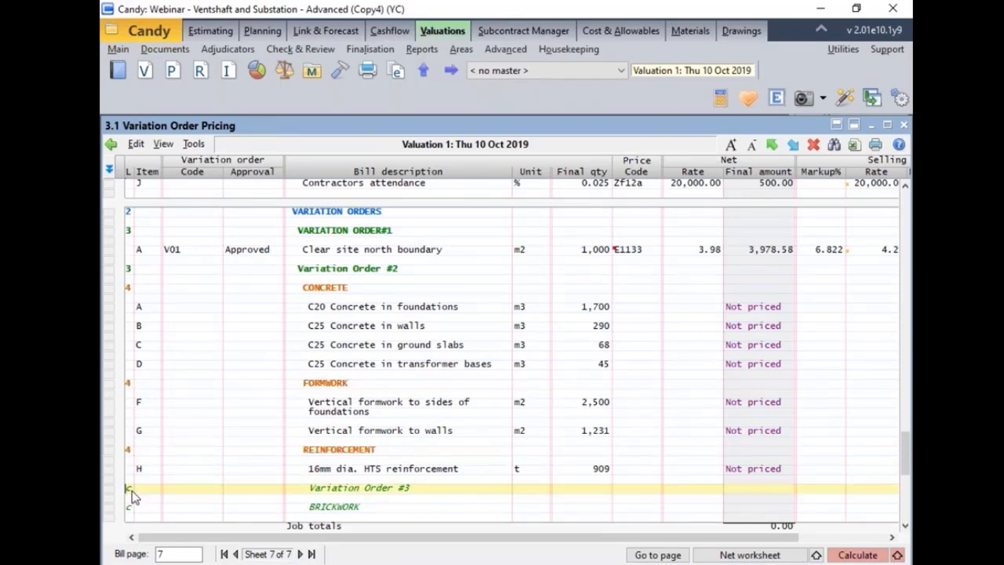
text(3)
click(134, 514)
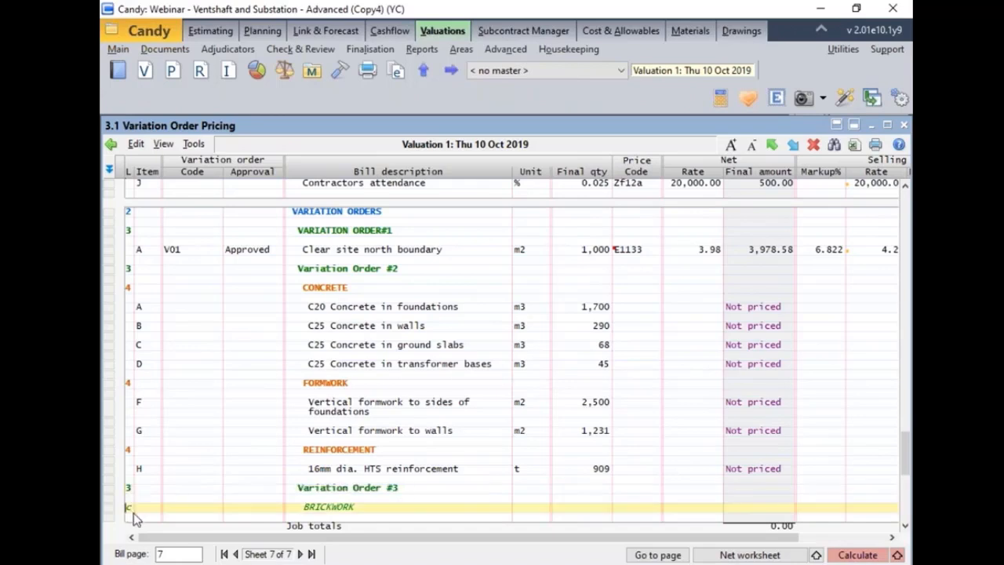
text(4)
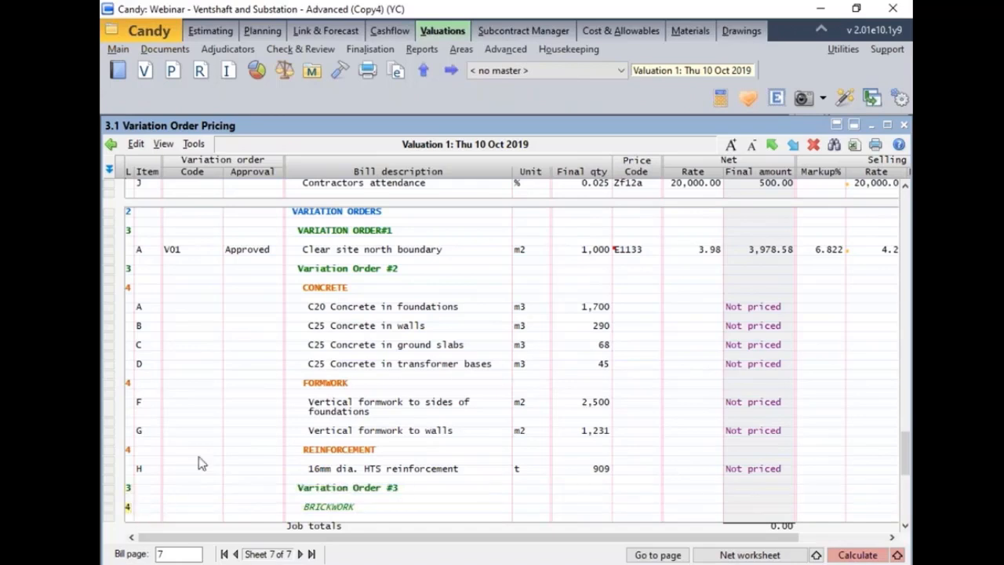
key(Return)
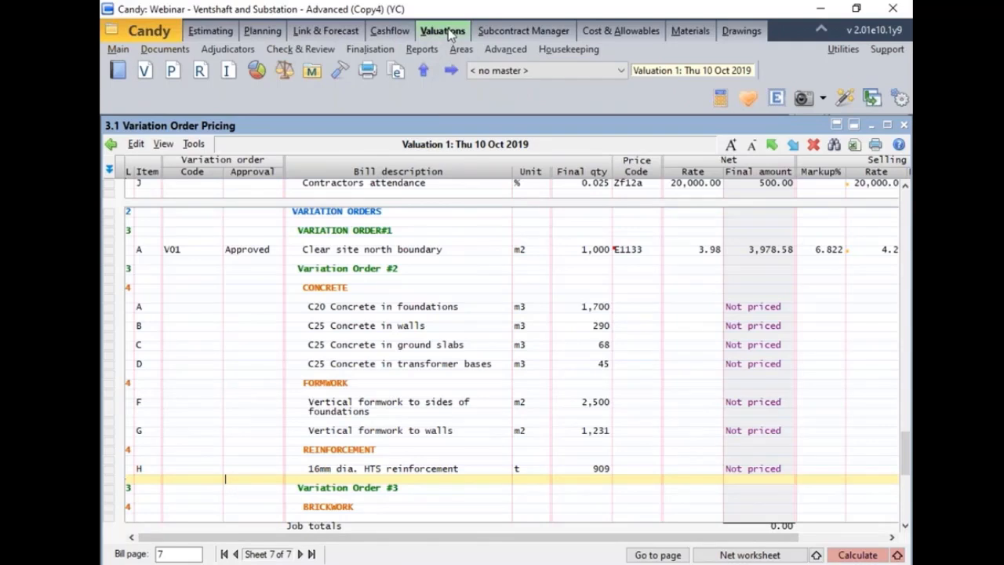
Switch to the Estimating module and open bill description matching within this job.
click(211, 31)
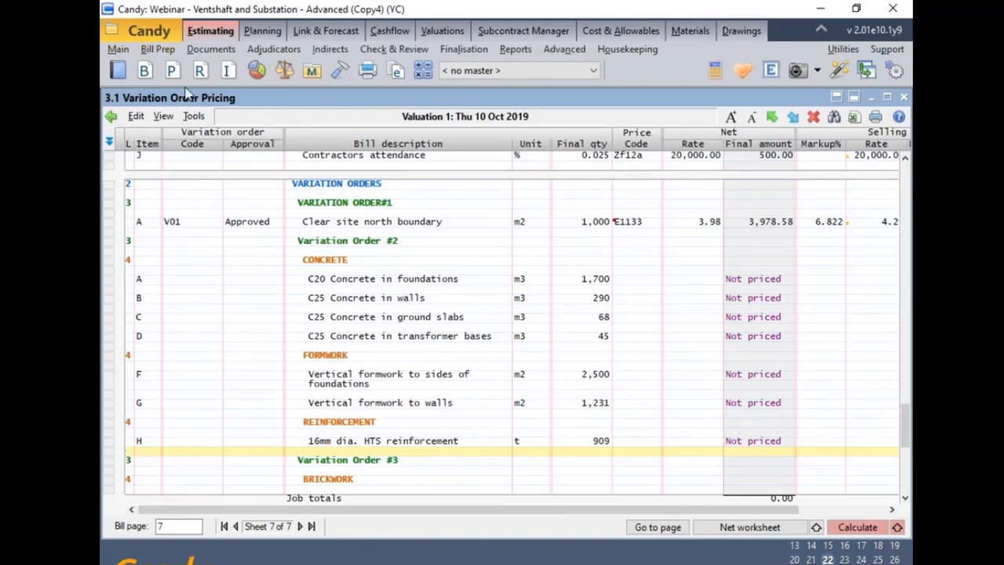
click(159, 50)
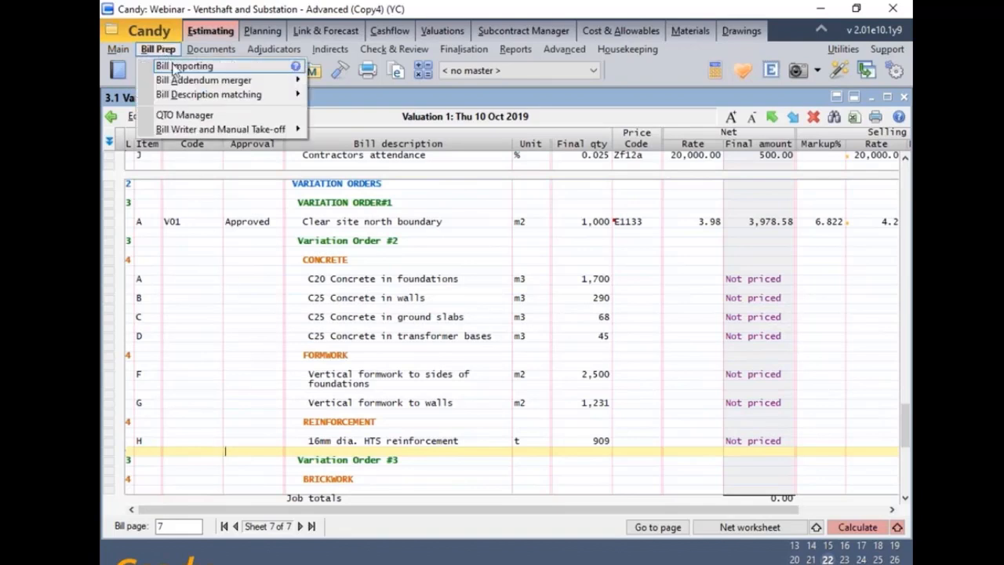
mouse_move(187, 96)
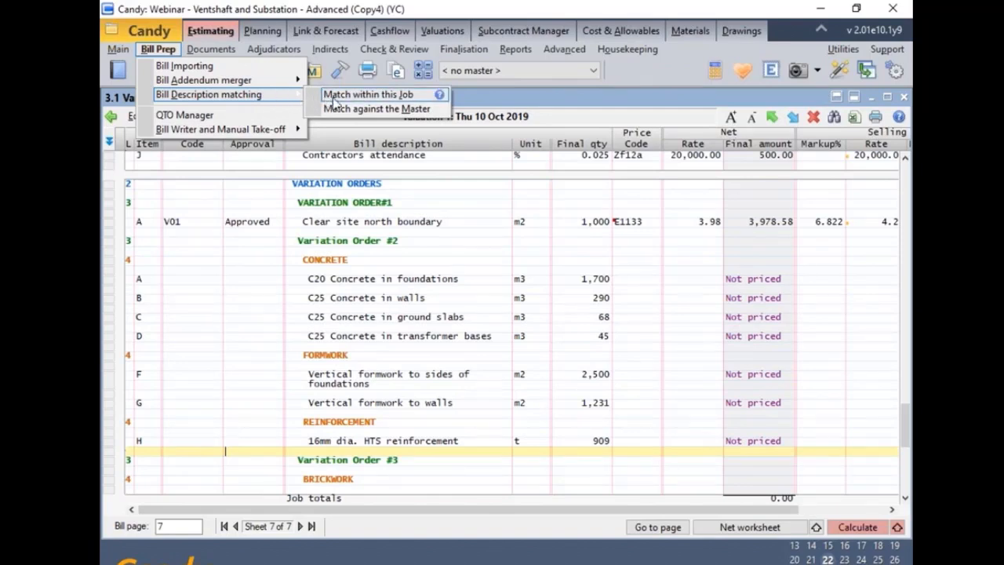
click(336, 102)
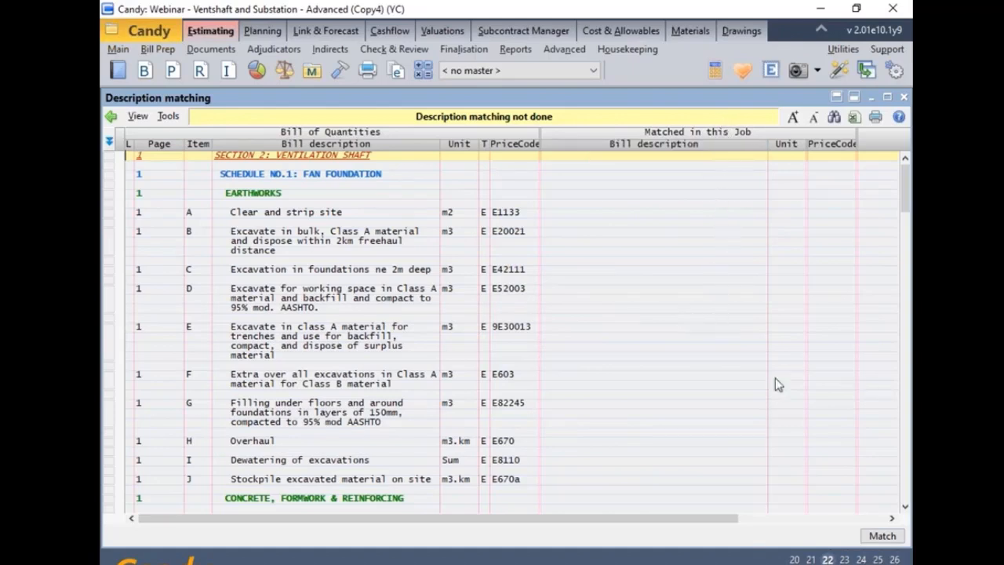
Run description matching against the job with comments included as headings, one heading level and smart unit matching.
click(882, 540)
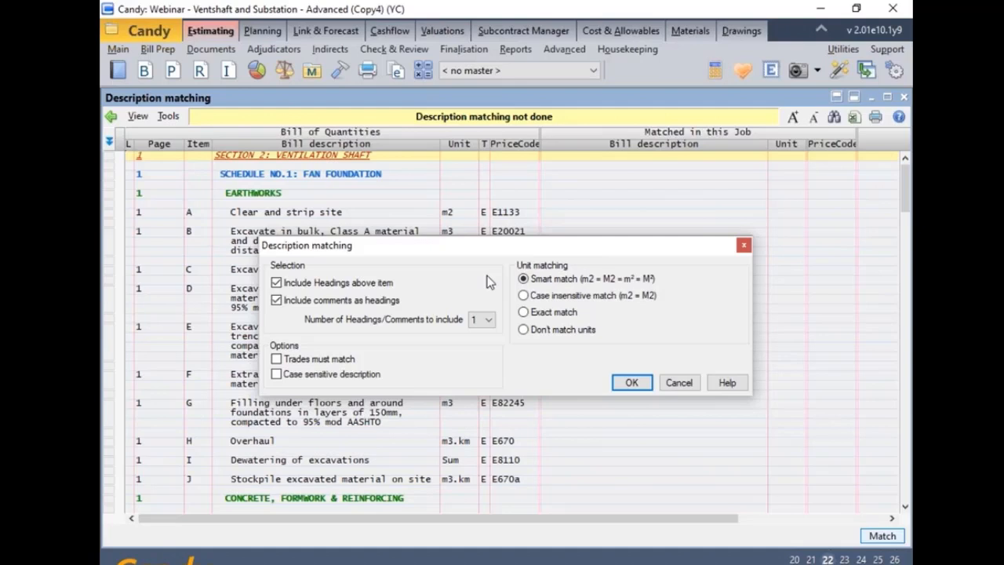
click(276, 283)
click(276, 284)
click(276, 284)
click(632, 384)
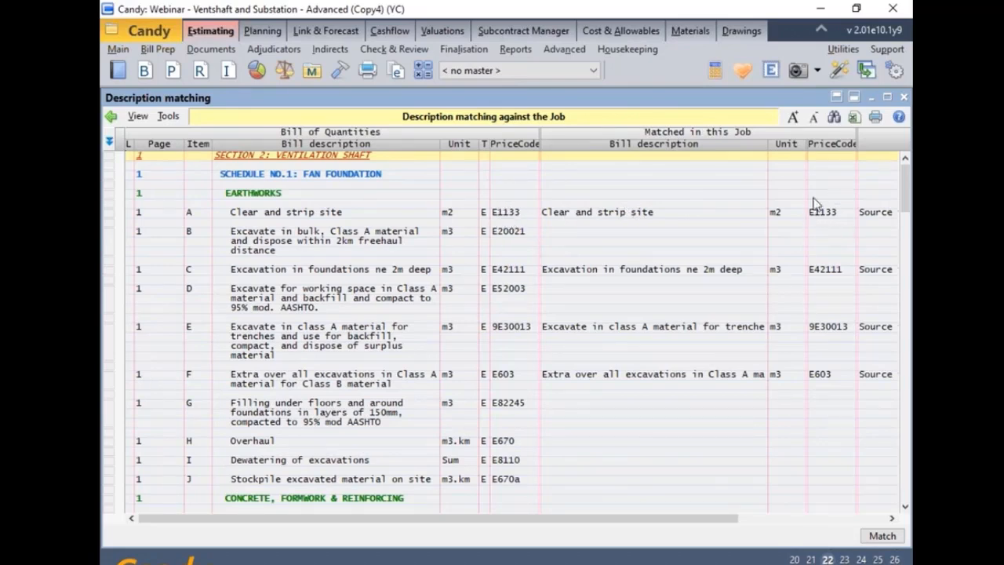
Copy the matched source price codes to all Variation Order #2 and #3 items without overwriting existing codes.
scroll(672, 395, down, 1)
scroll(673, 395, down, 1)
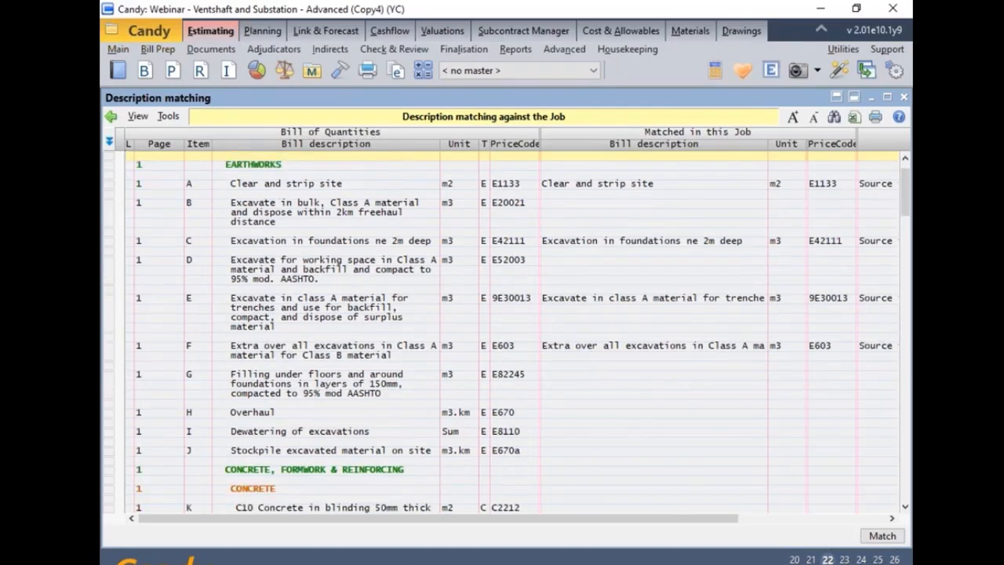
mouse_move(903, 187)
mouse_down()
mouse_move(902, 463)
mouse_move(900, 437)
mouse_up()
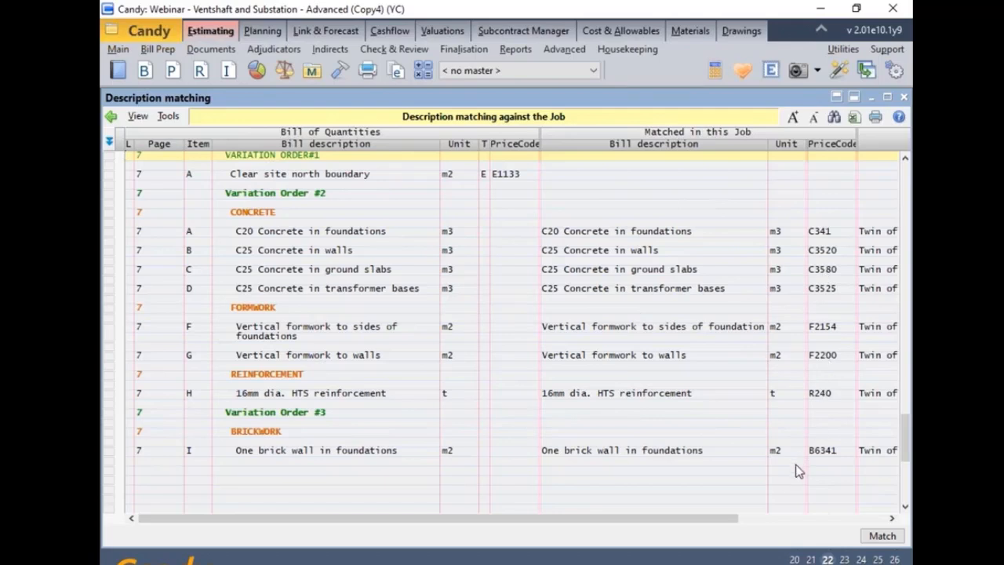
click(515, 231)
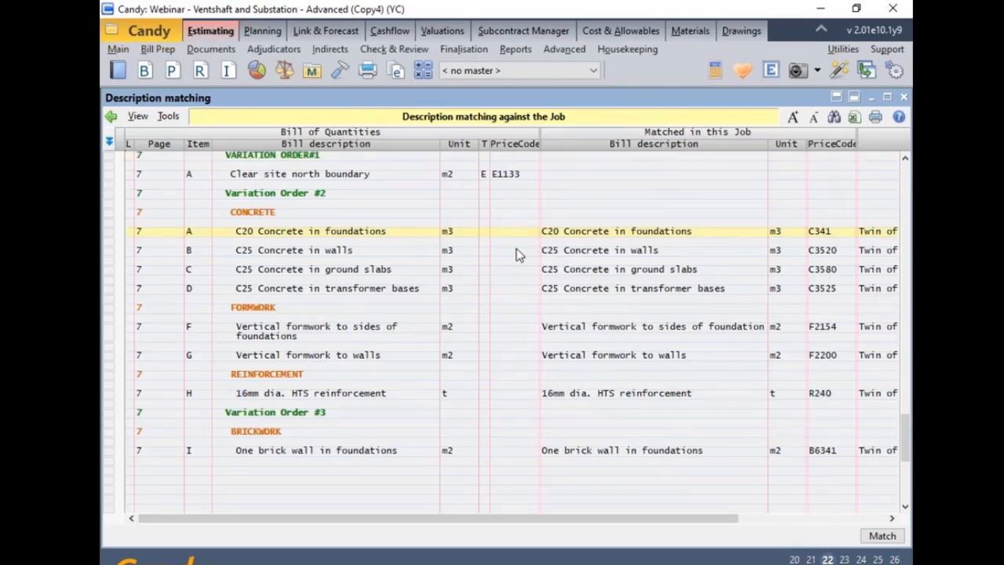
shift+click(514, 451)
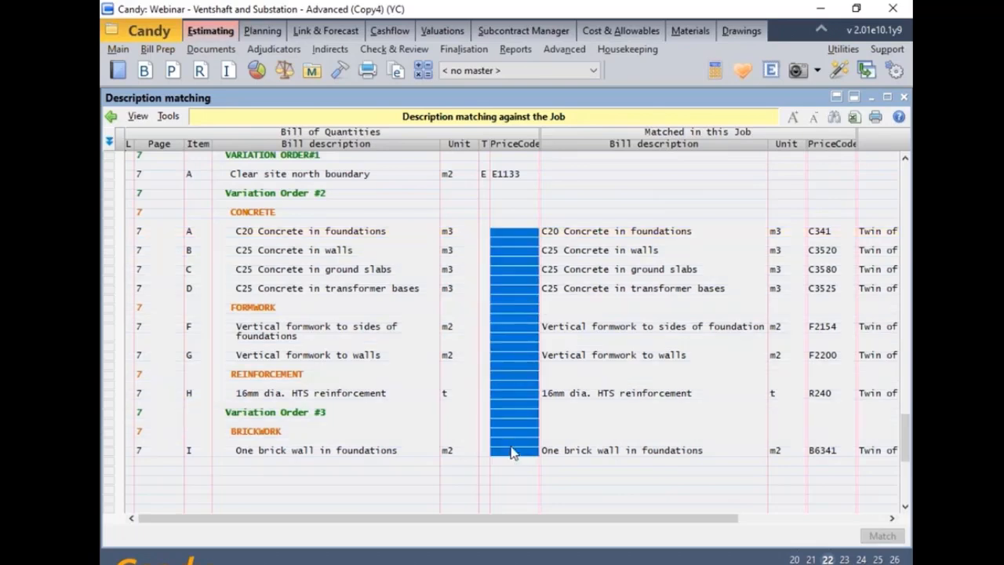
right_click(516, 318)
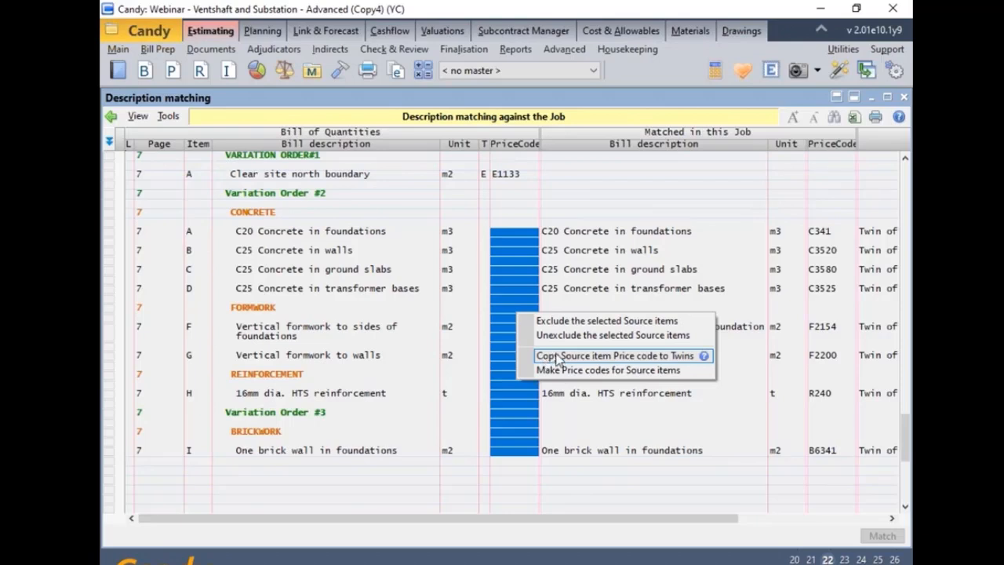
click(558, 360)
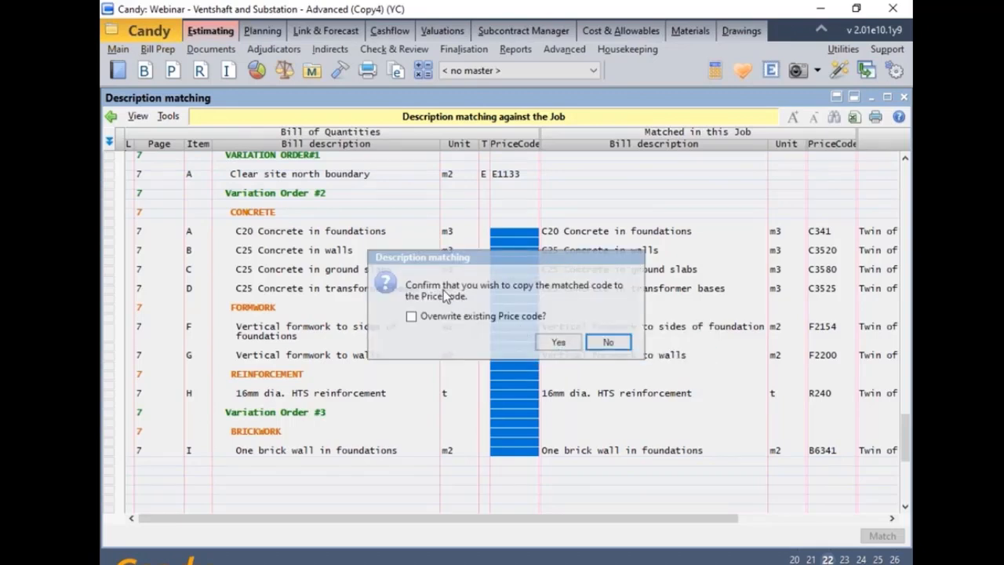
click(558, 342)
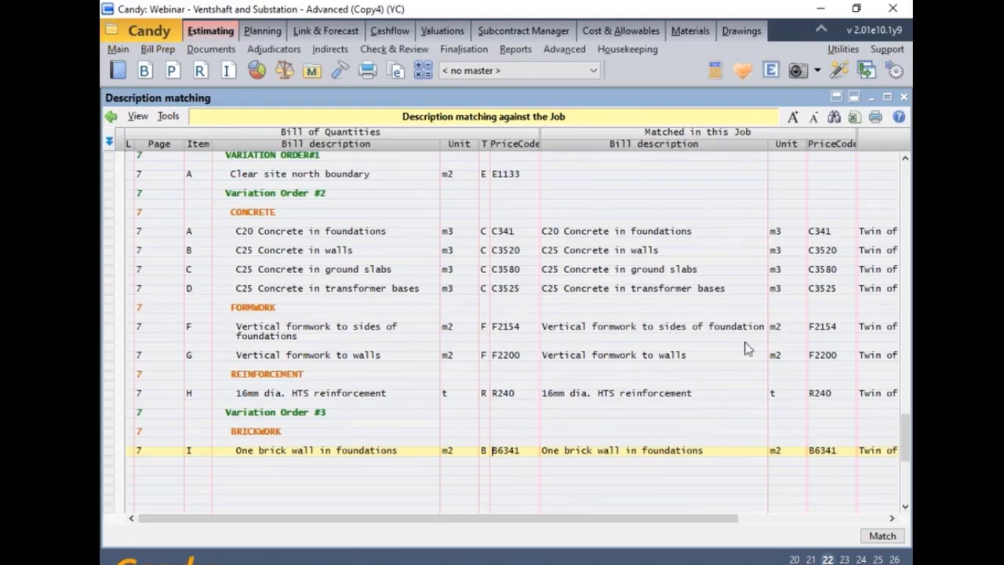
Return to the variation order pricing sheet and check the rates and amounts of the Variation Order #2 and #3 items.
click(905, 98)
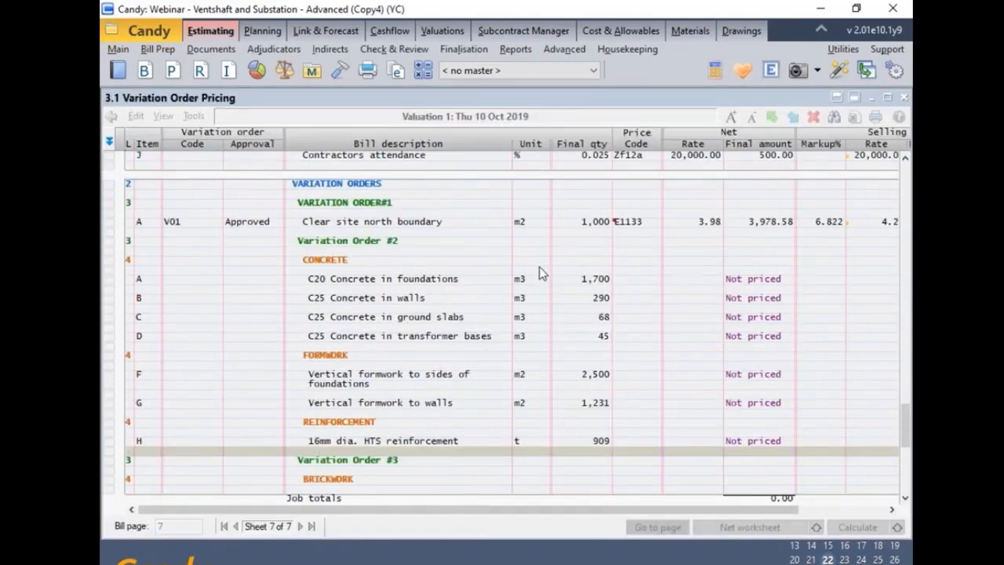
click(626, 386)
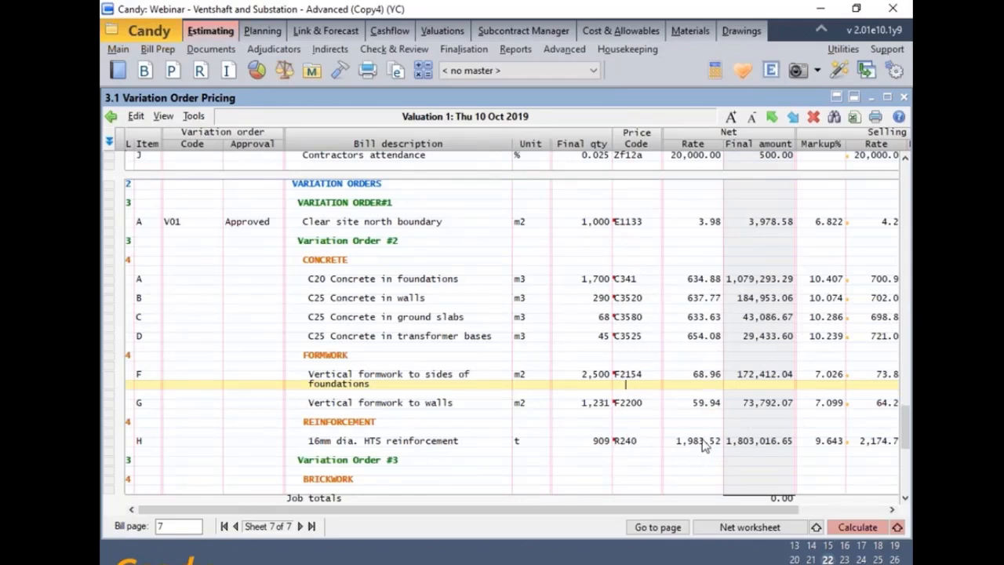
key(Down)
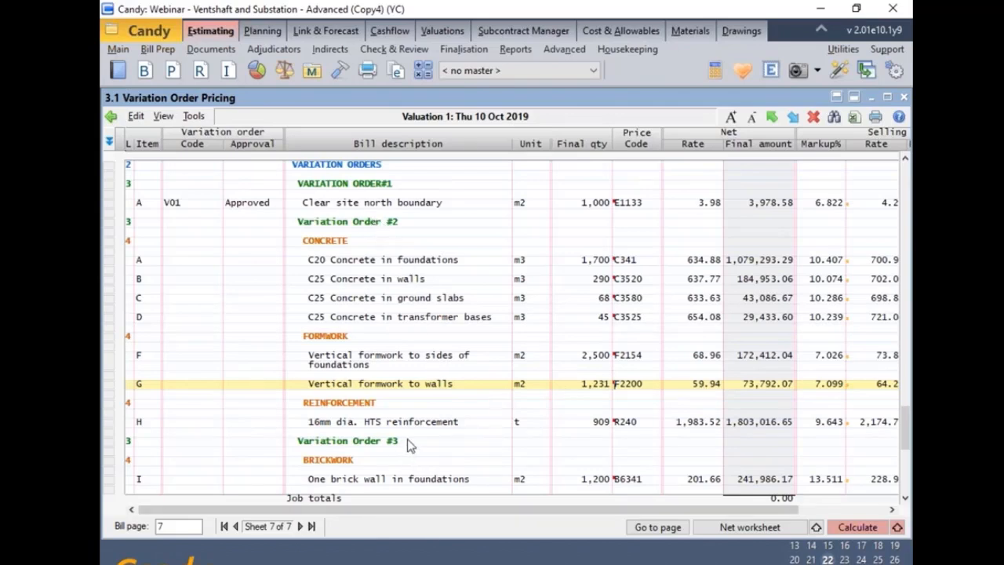
Open the variation order code definitions and add the code V02 below V01.
click(340, 70)
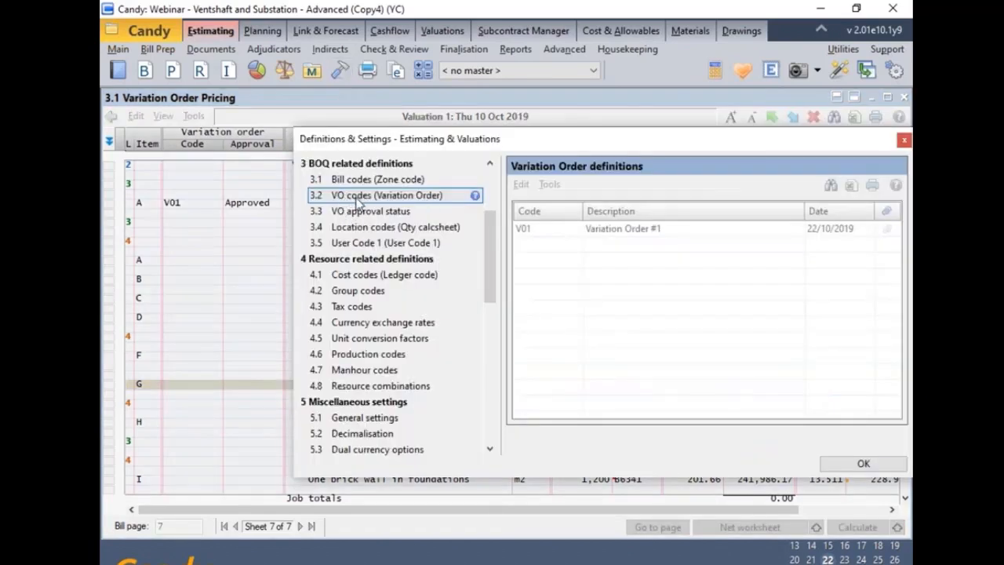
click(521, 236)
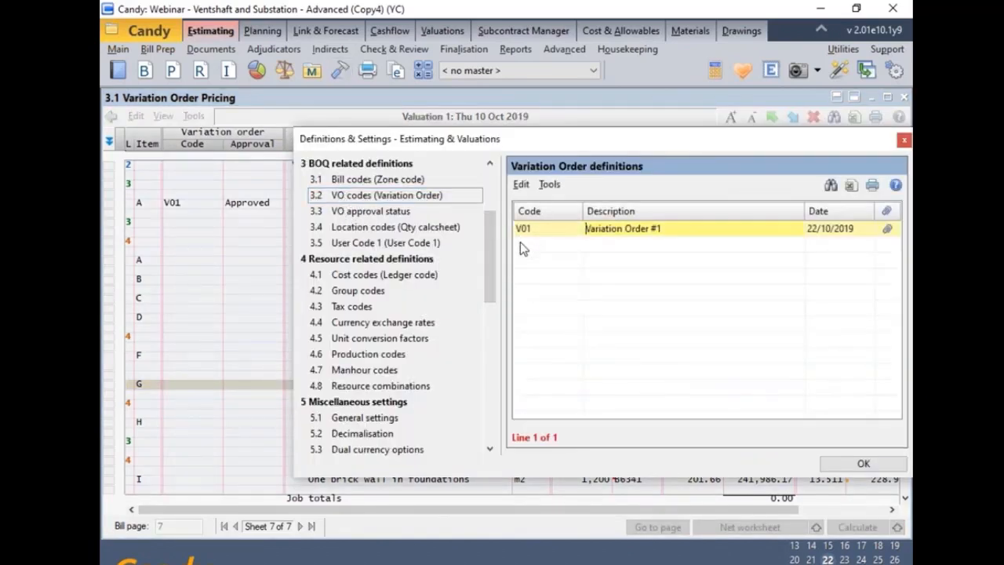
click(521, 241)
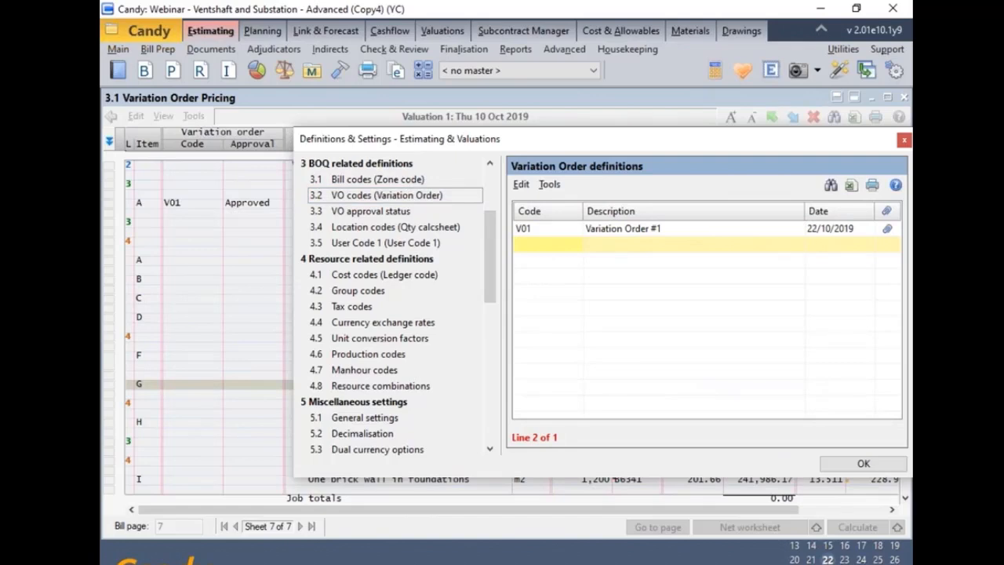
text(V02)
key(Tab)
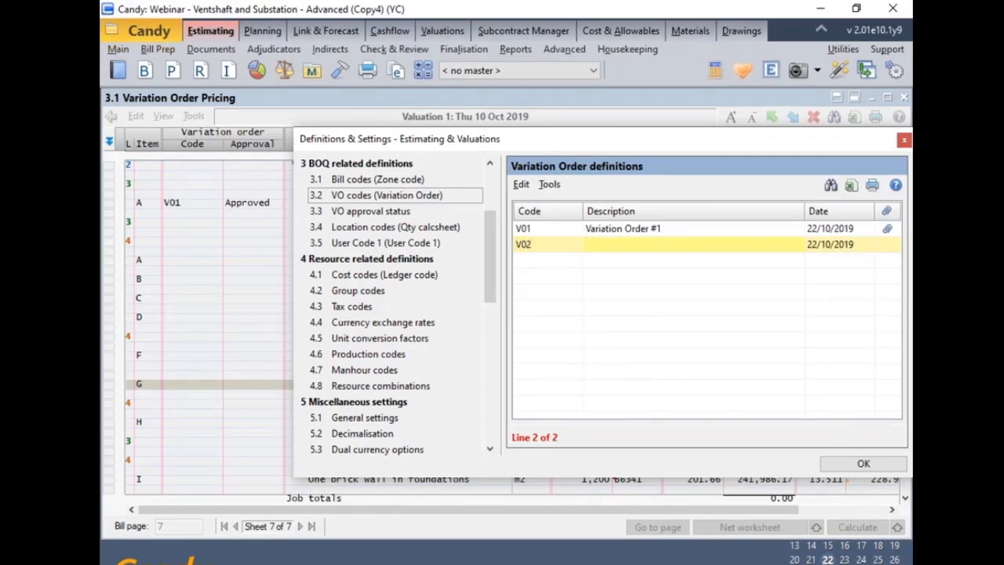
text(R)
key(BackSpace)
key(Return)
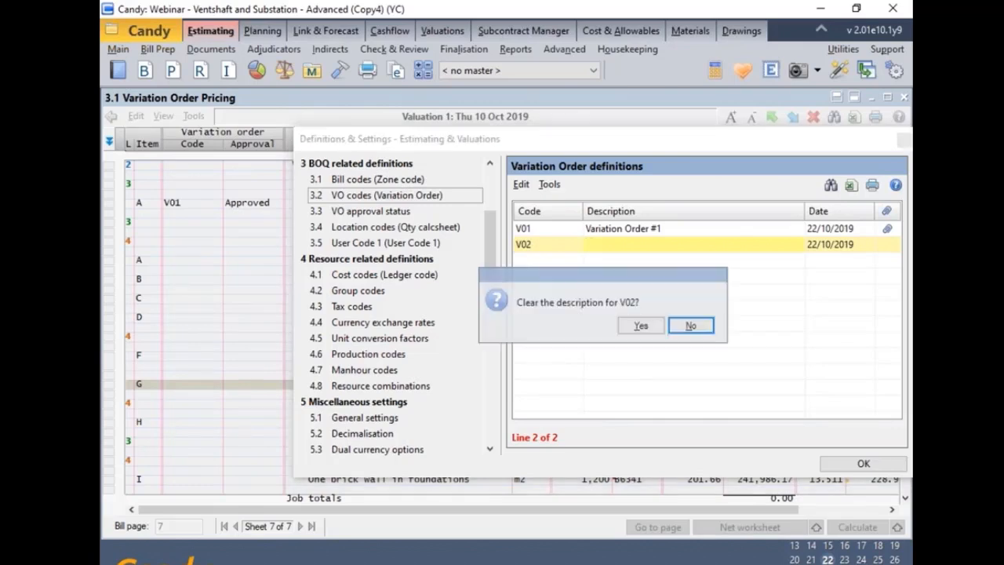
click(690, 328)
Copy the description from V01 to V02 and edit it to "Variation Order #2".
click(598, 247)
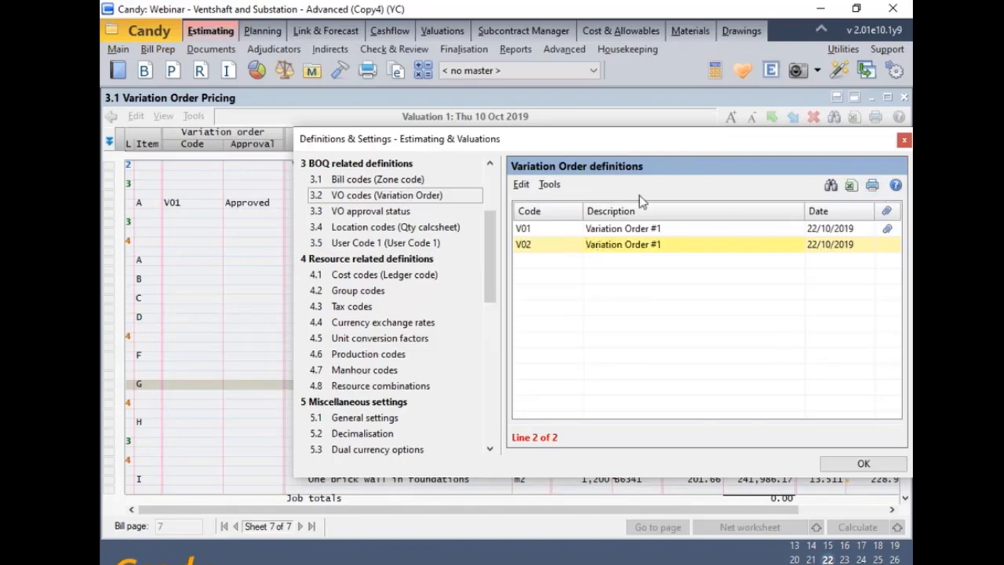
click(663, 244)
key(BackSpace)
text(2)
Add the variation order code V03 with the description "Variation Order #3".
click(518, 265)
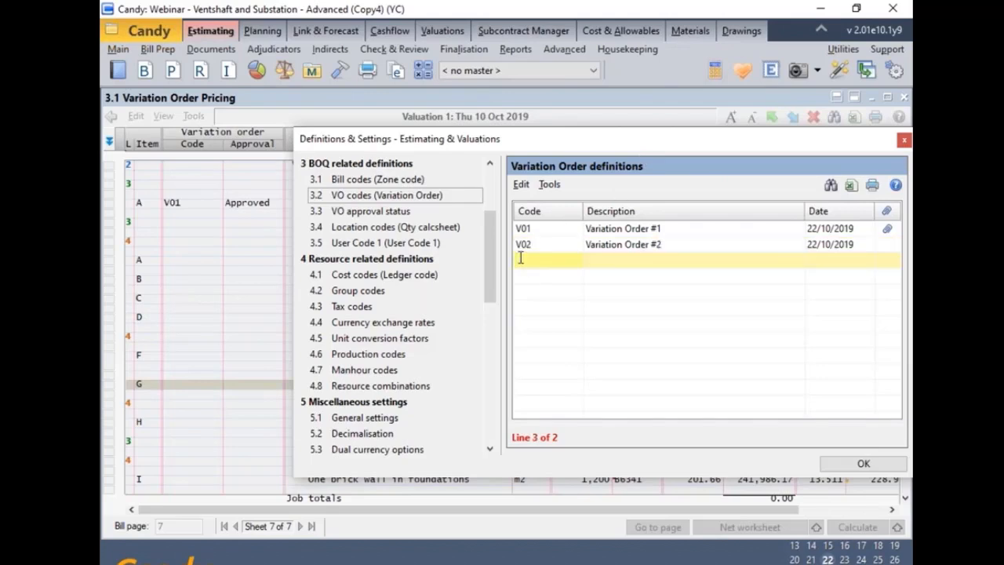
text(V03)
key(Tab)
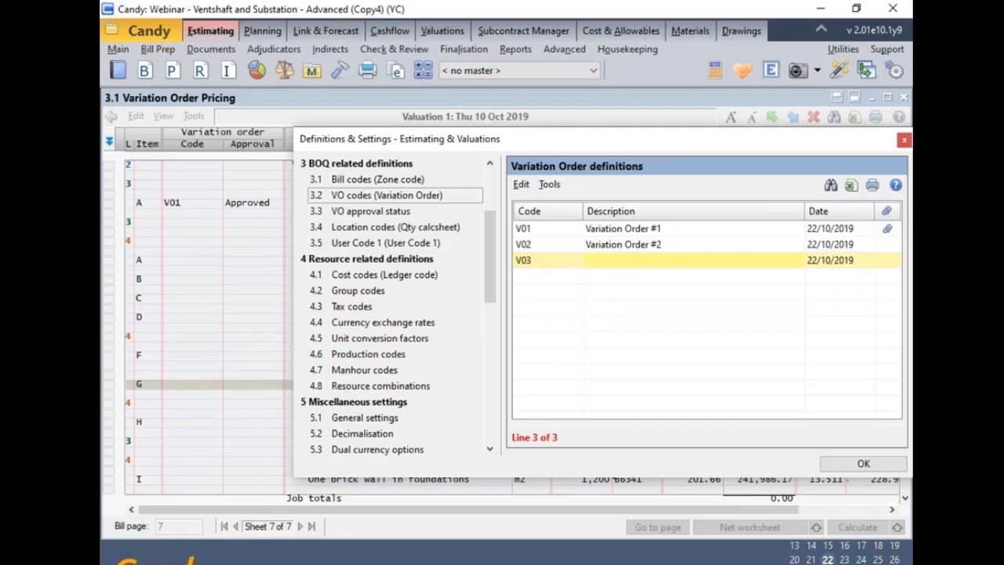
key(F4)
click(663, 261)
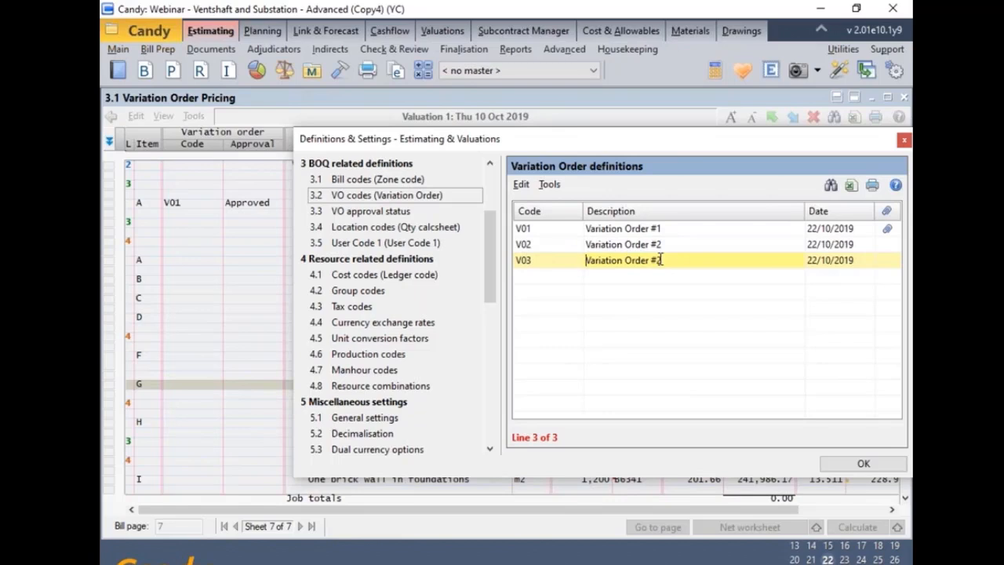
key(BackSpace)
text(3)
Look at the hyperlink attachment options of variation order code V01.
click(887, 230)
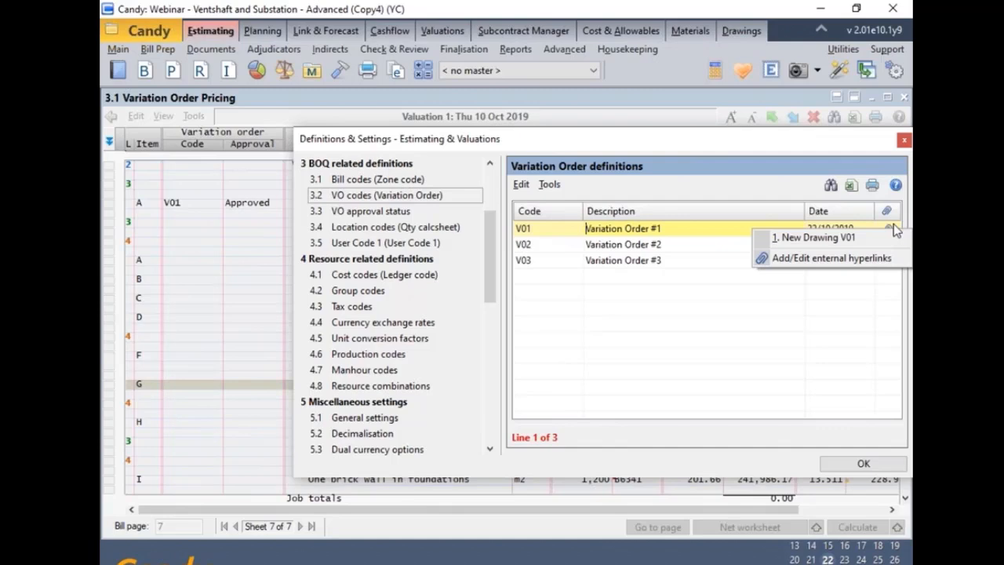
click(609, 291)
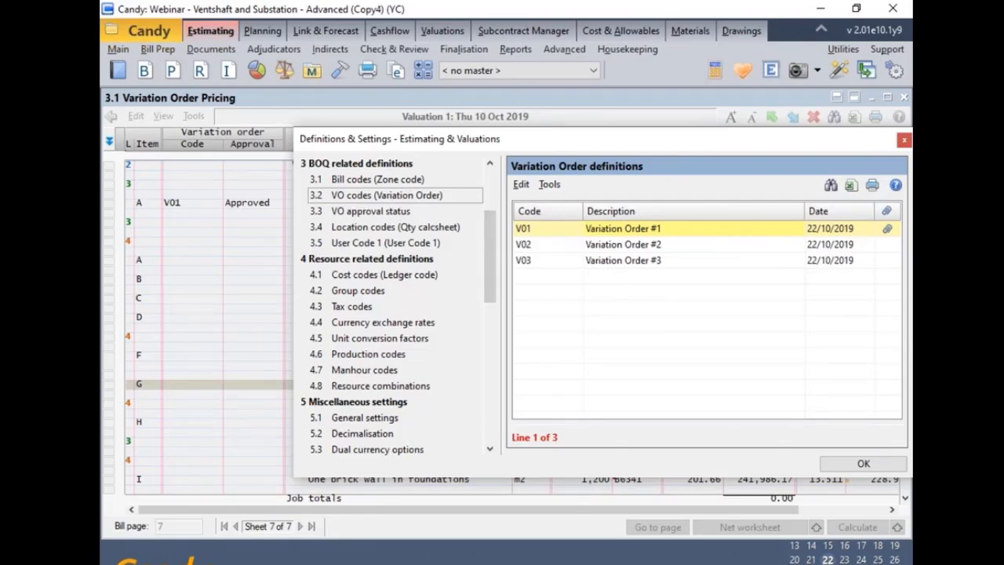
In the VO approval status definitions, add the status "Sunmitted for approval" with the column heading "Pending".
click(359, 213)
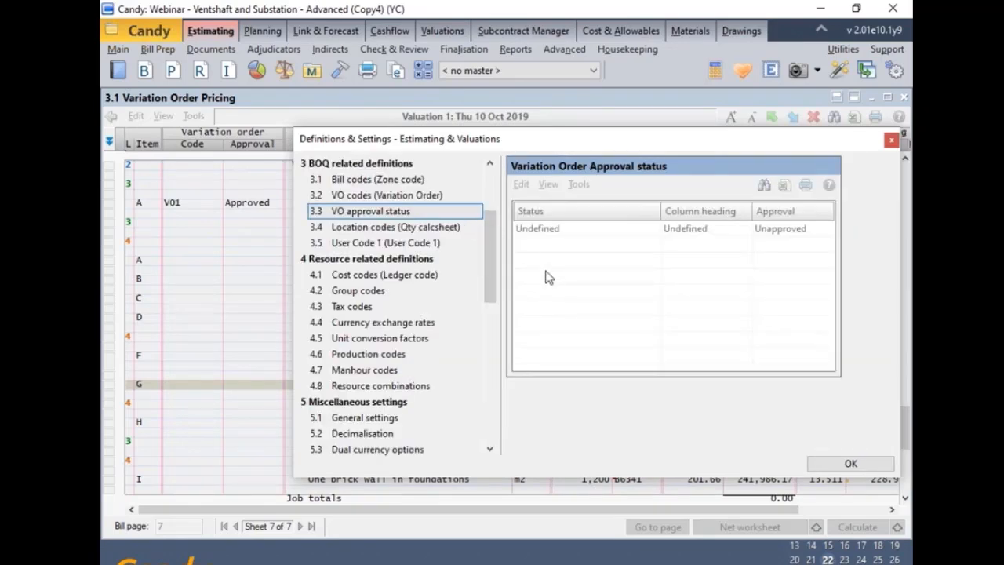
click(521, 239)
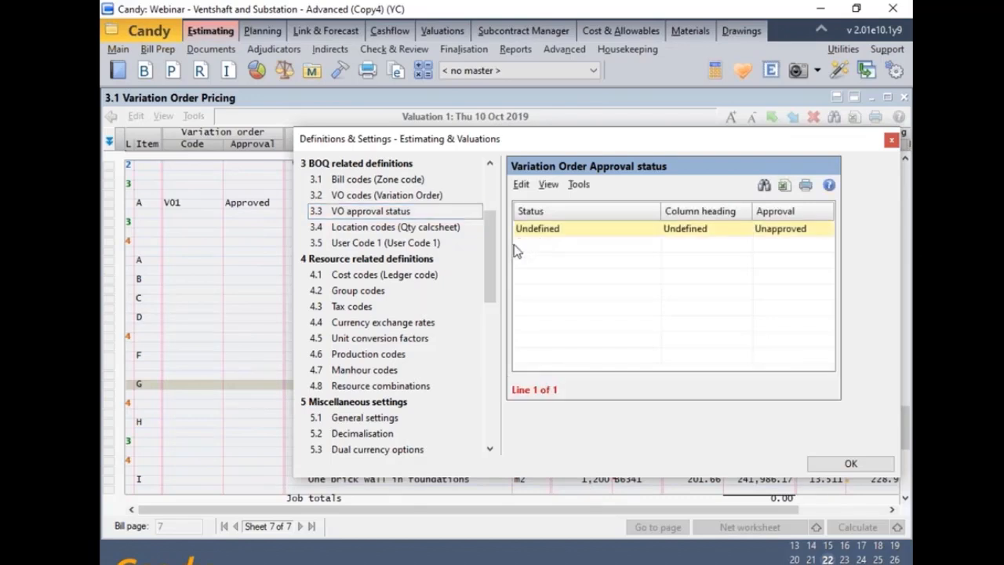
click(520, 244)
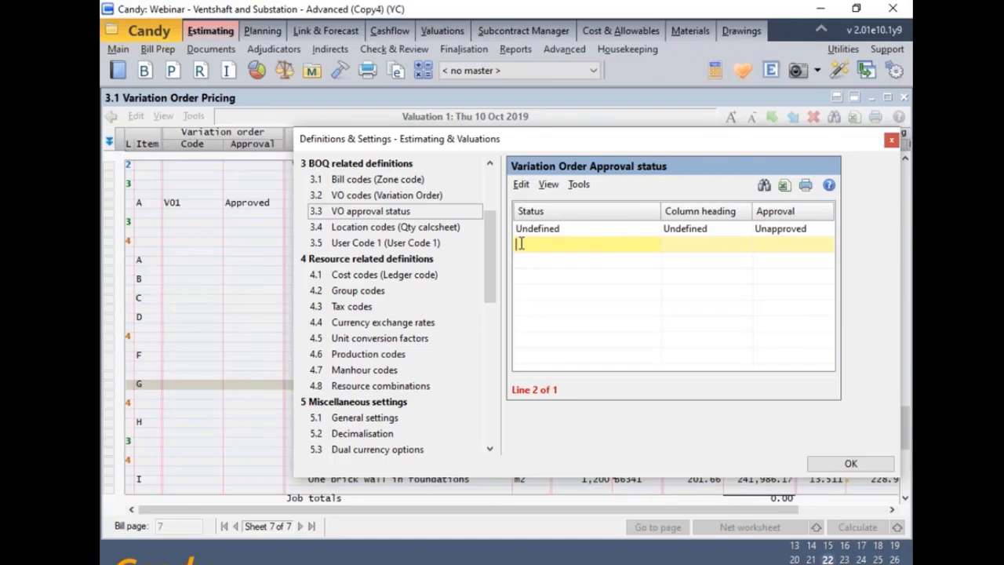
text(Summitted for approval)
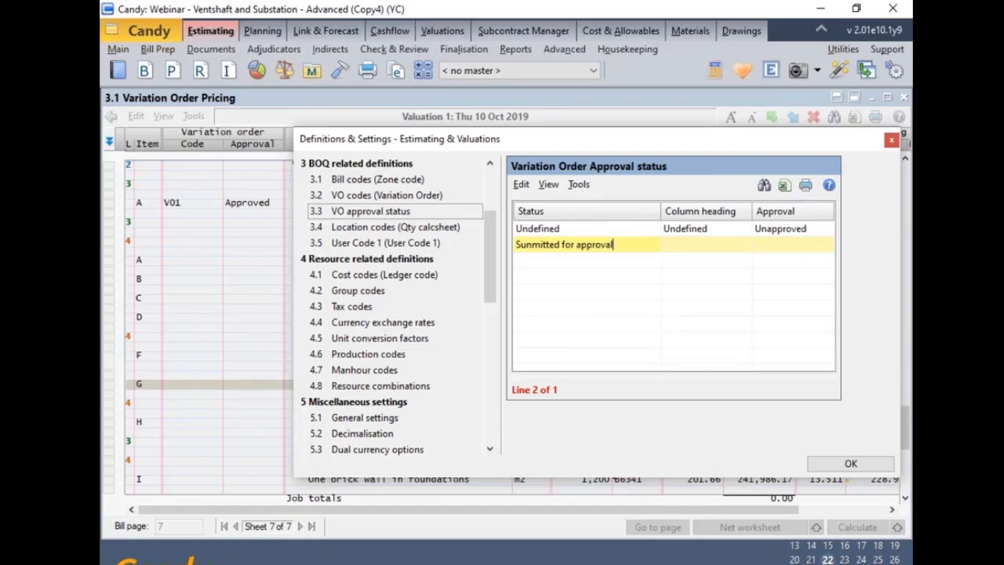
key(Tab)
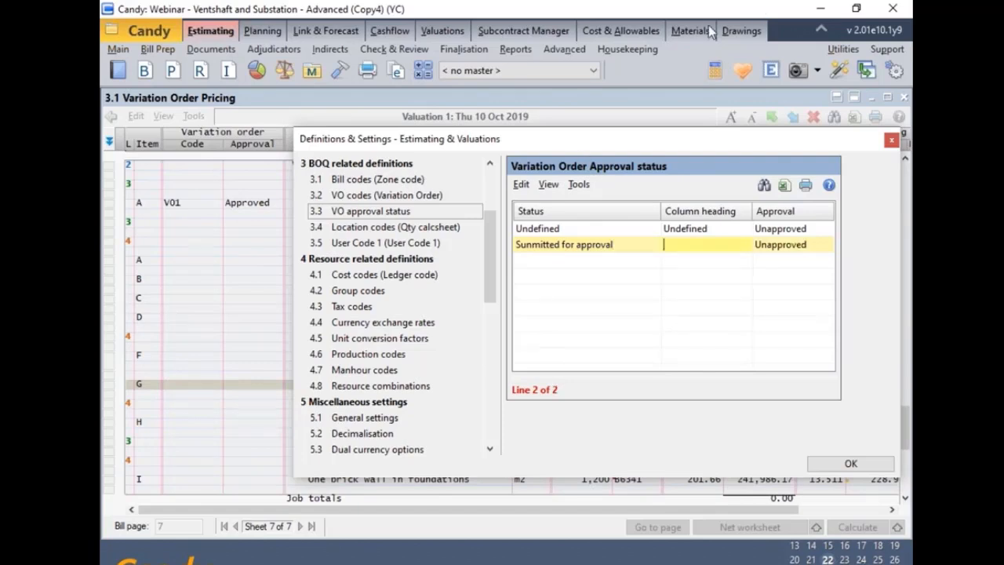
click(747, 40)
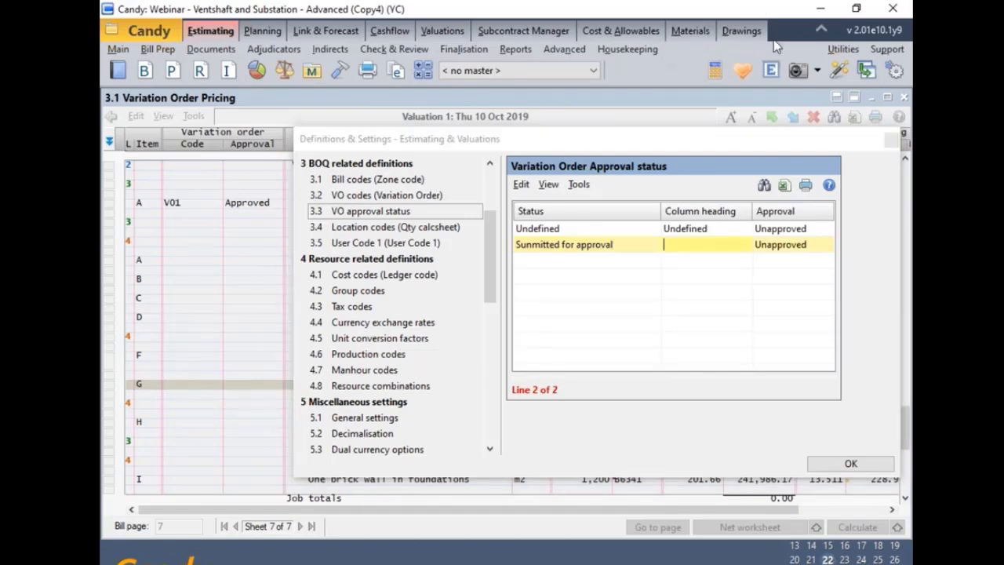
click(672, 242)
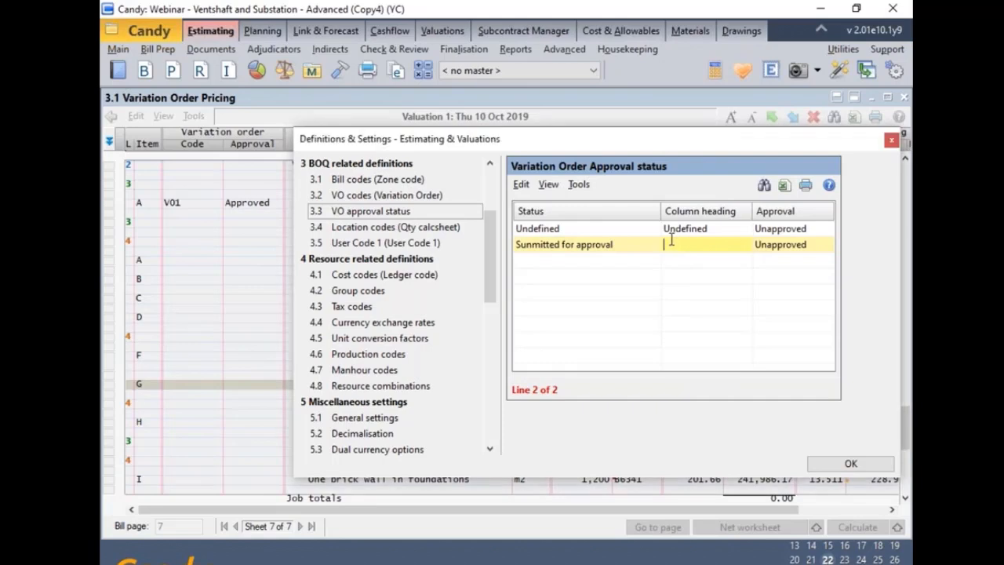
text(Pending)
Add the status "Approved" with the column heading "Approved" and set its approval to Approved.
click(520, 259)
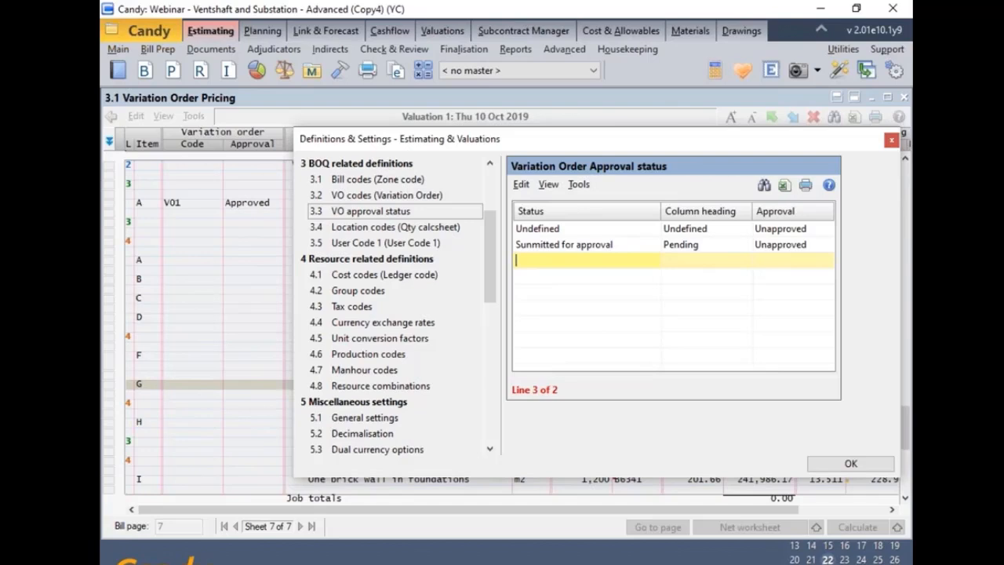
text(Approved)
key(Tab)
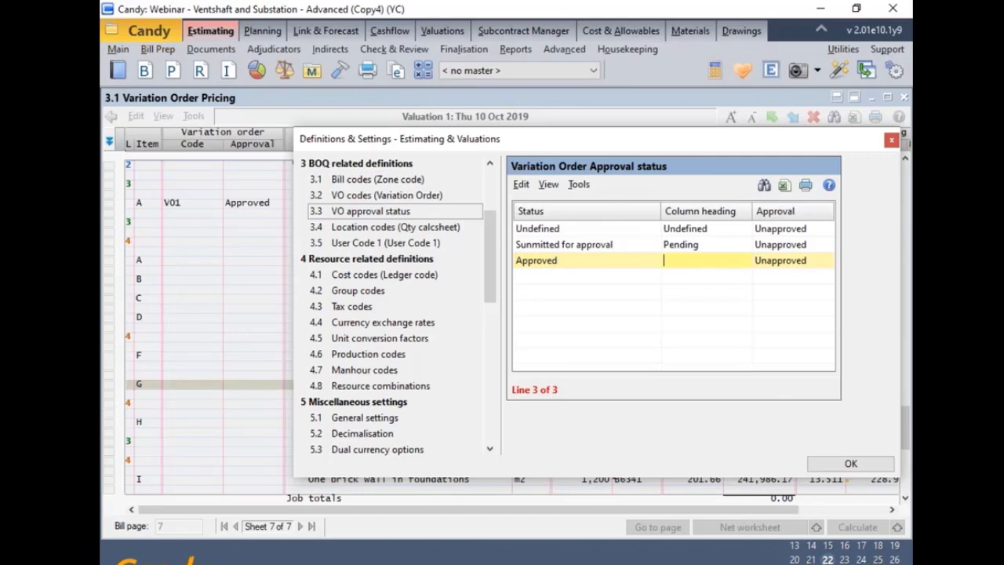
text(Approved)
key(Tab)
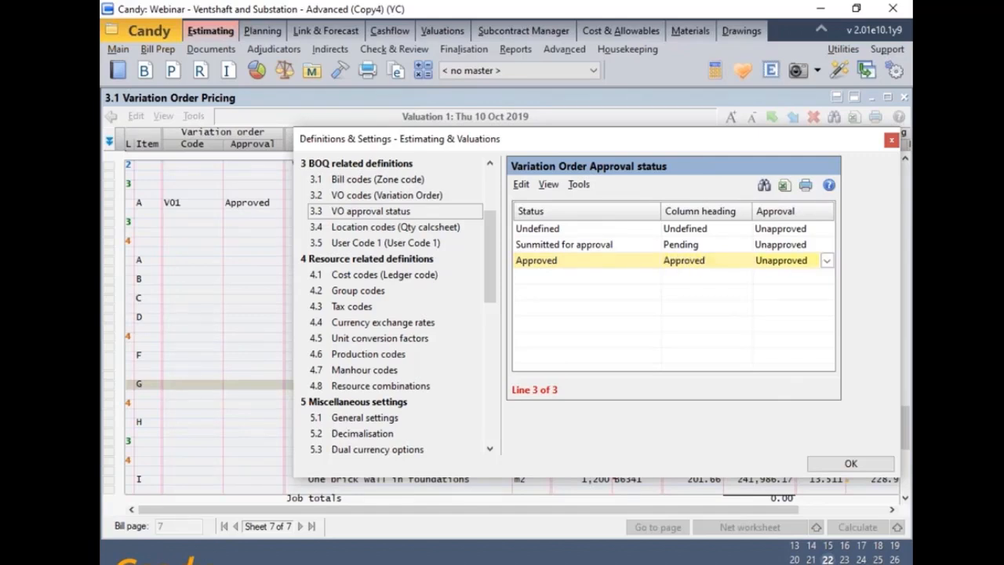
click(827, 260)
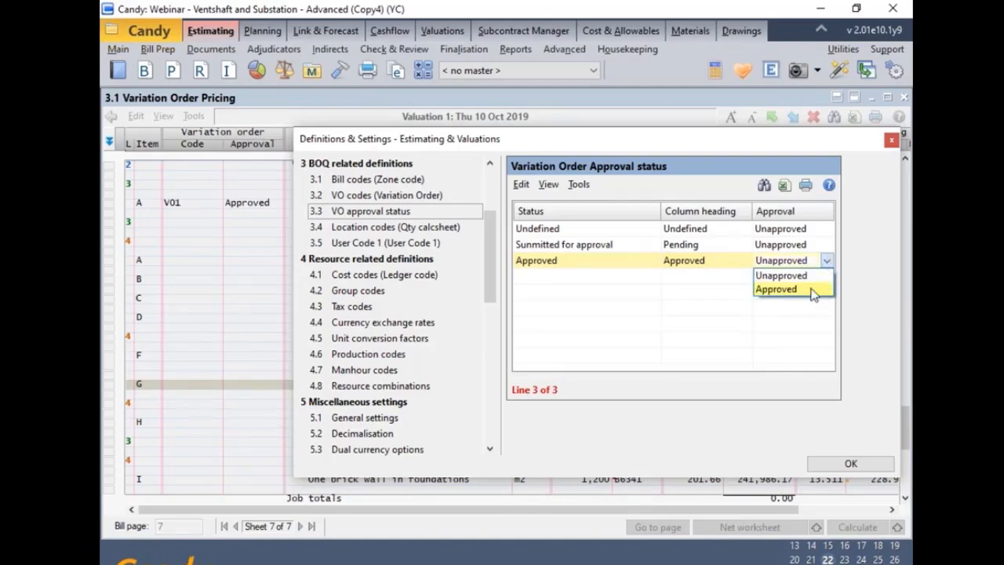
click(811, 289)
Add the status "Rejected" with the column heading "Rejected".
click(530, 283)
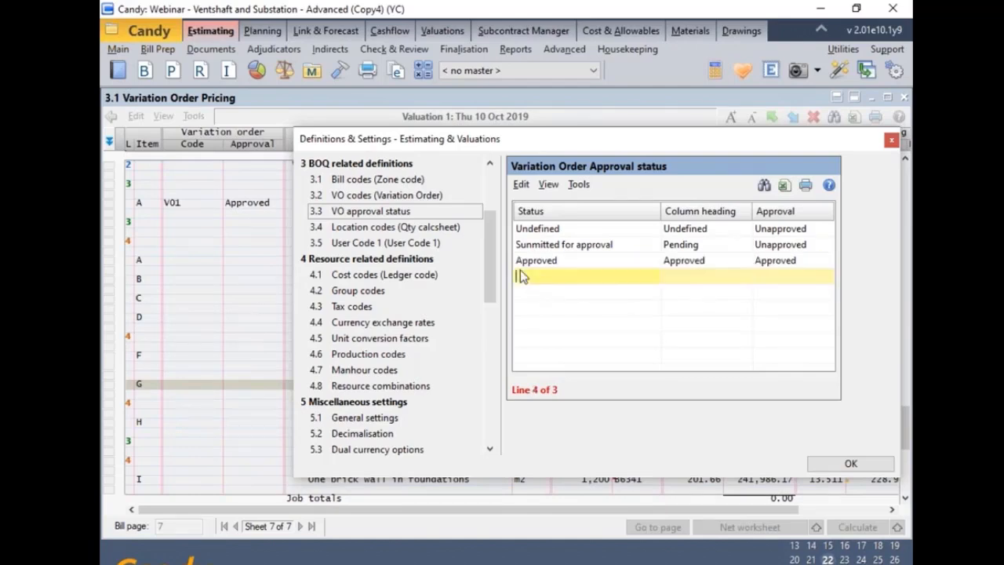
text(Rejected)
key(Tab)
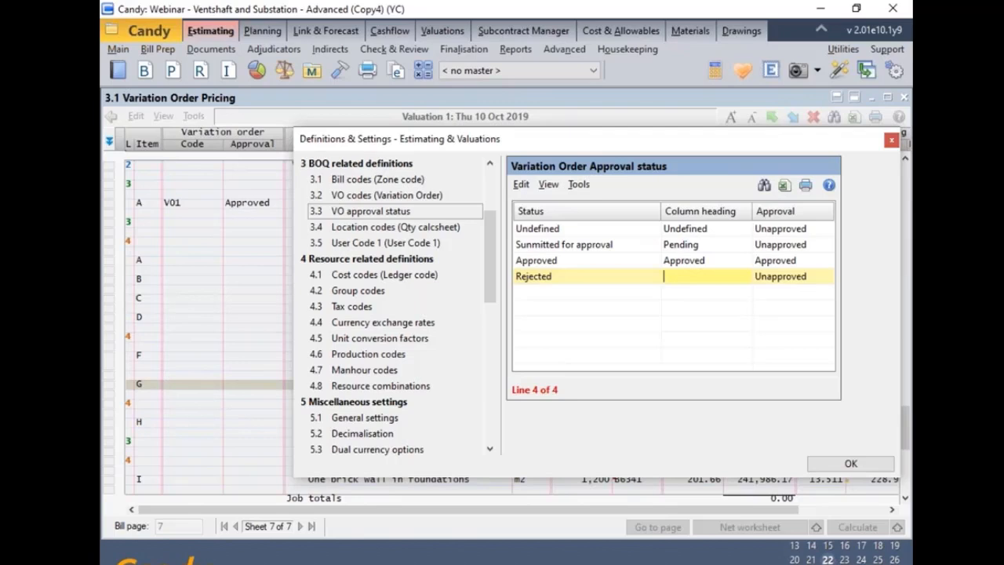
text(Rejected)
key(Tab)
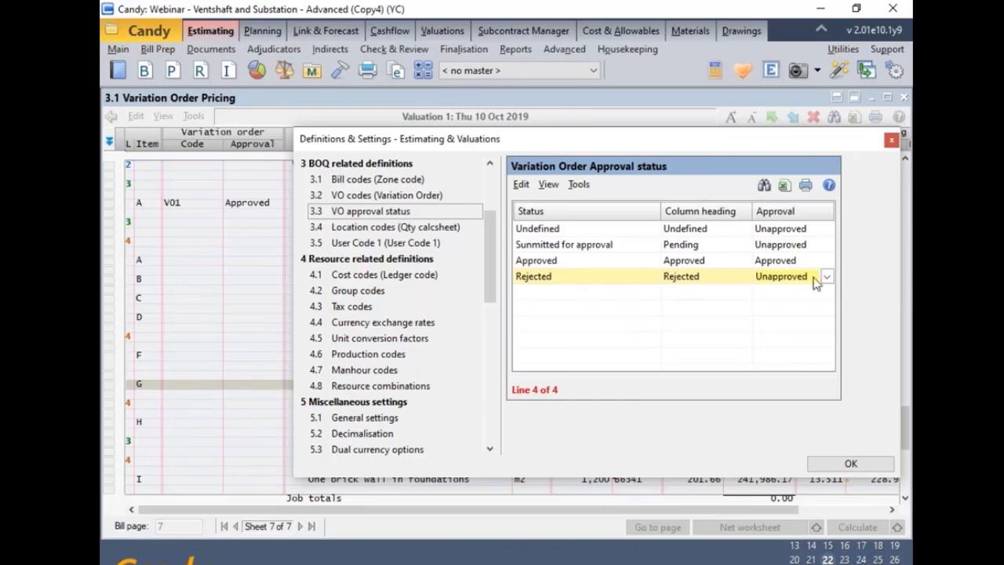
Add the approval status "Rate approved, Qty pendin" with the column heading "Qty pending".
key(ctrl+Delete)
click(525, 291)
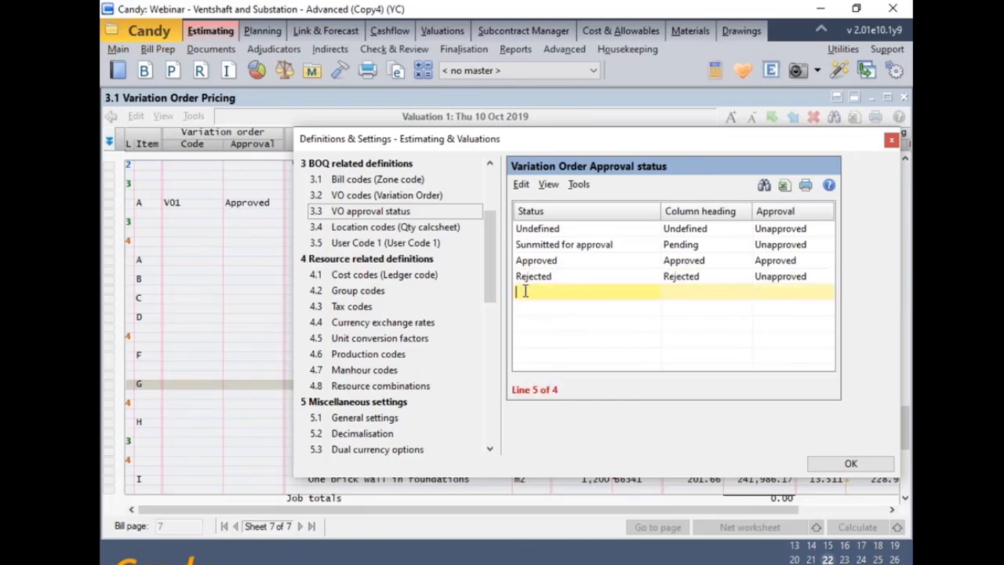
text(Rate approved, Qty)
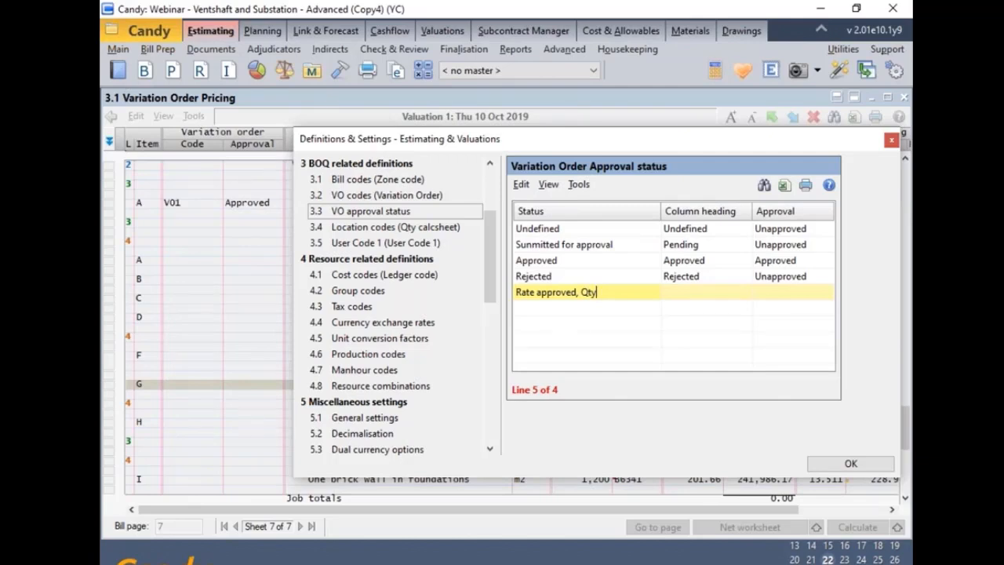
text( pendin)
key(Tab)
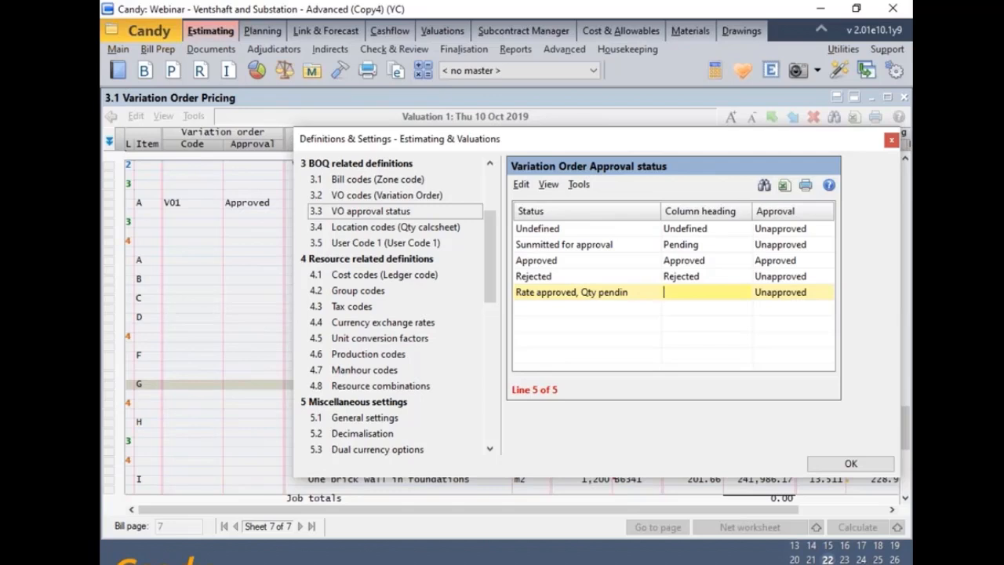
text(Qty pending)
Add the approval status "Qty approved, Rate pendin" with the column heading "Rate pending" and accept the definitions.
click(523, 308)
text(Qty)
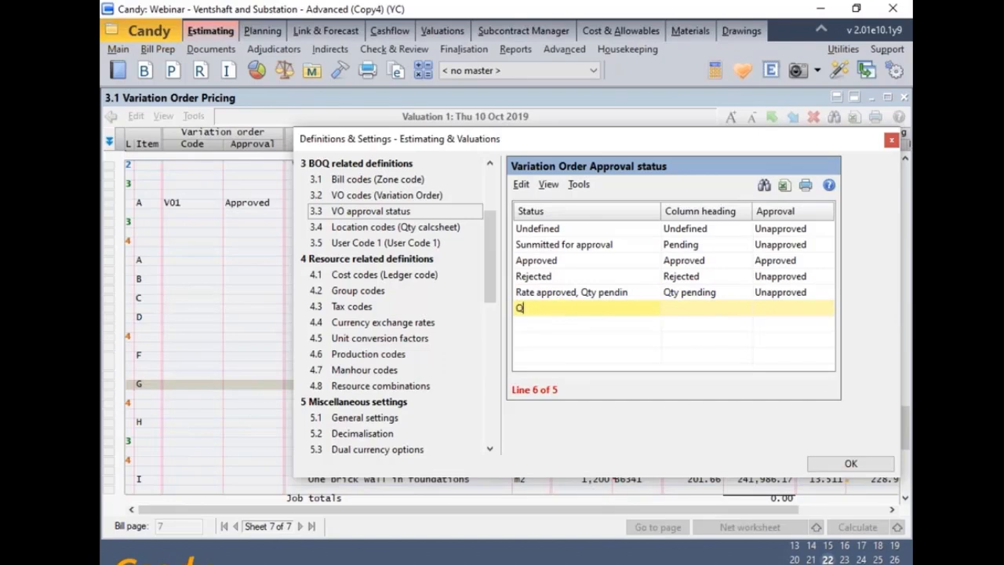
text( approved, Rate pending)
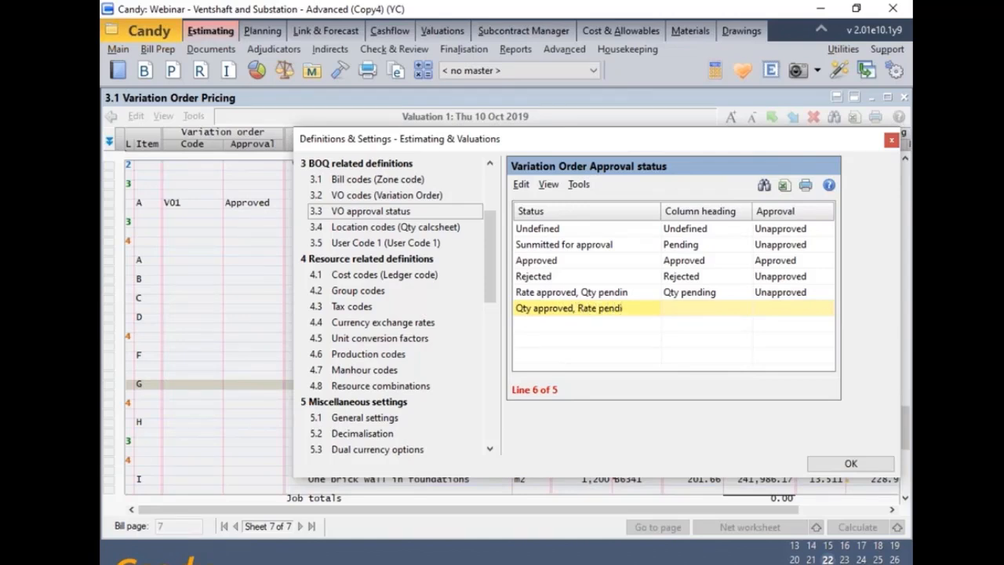
key(BackSpace)
key(BackSpace)
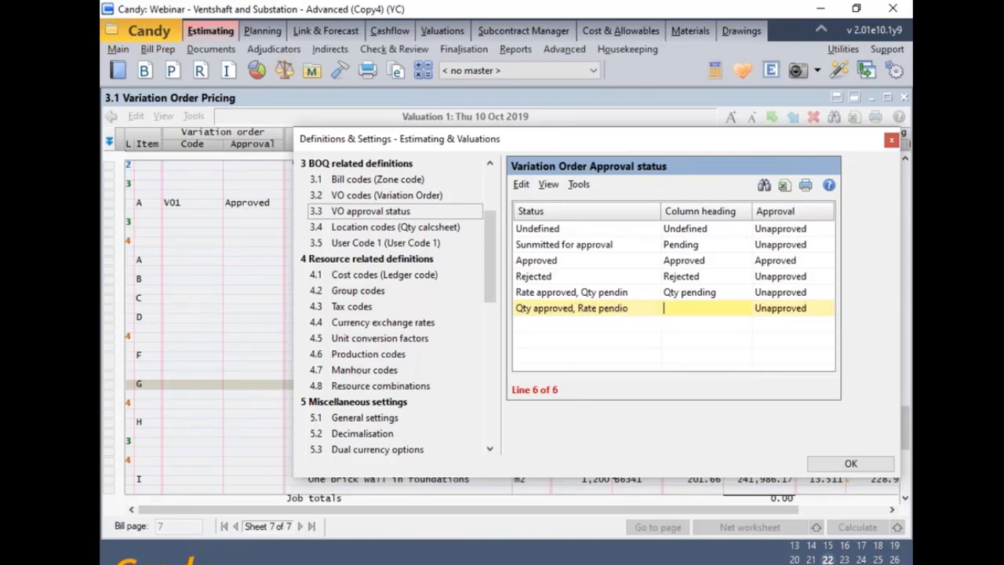
click(636, 311)
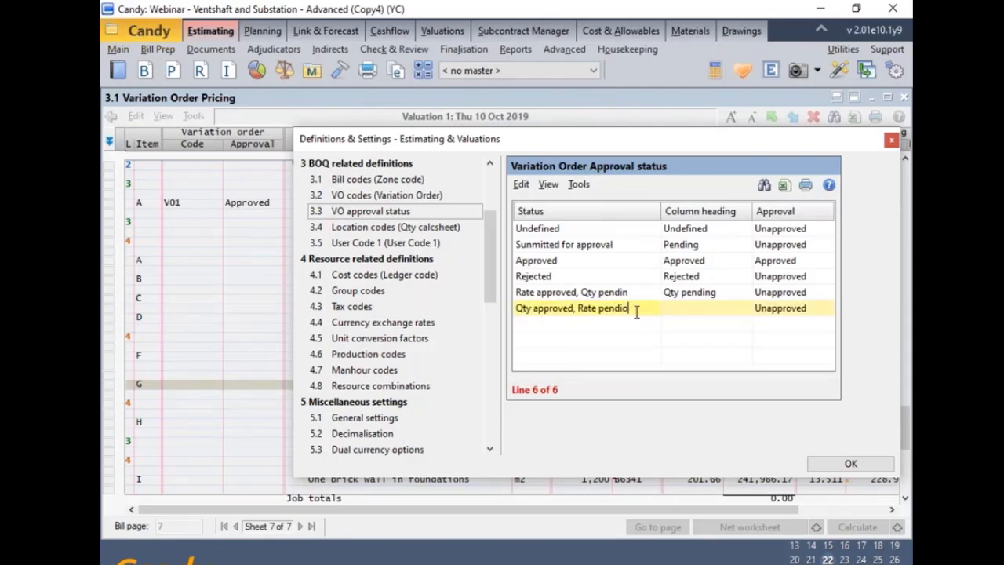
key(BackSpace)
text(n)
text(Rate )
text(pending)
click(851, 464)
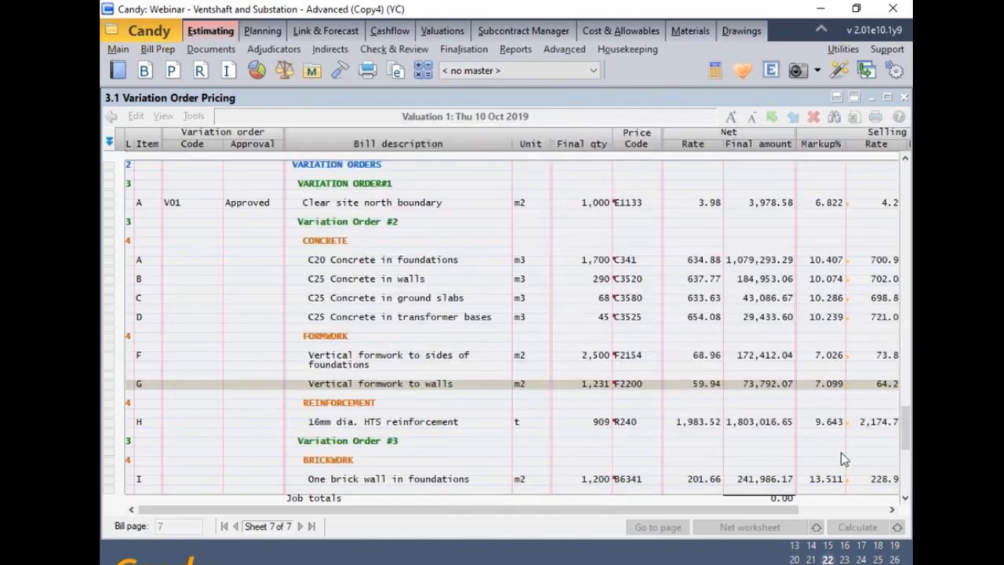
Close the estimating version of the variation order pricing sheet and open document 3.1 Variation Order Pricing from the Valuations module.
click(396, 371)
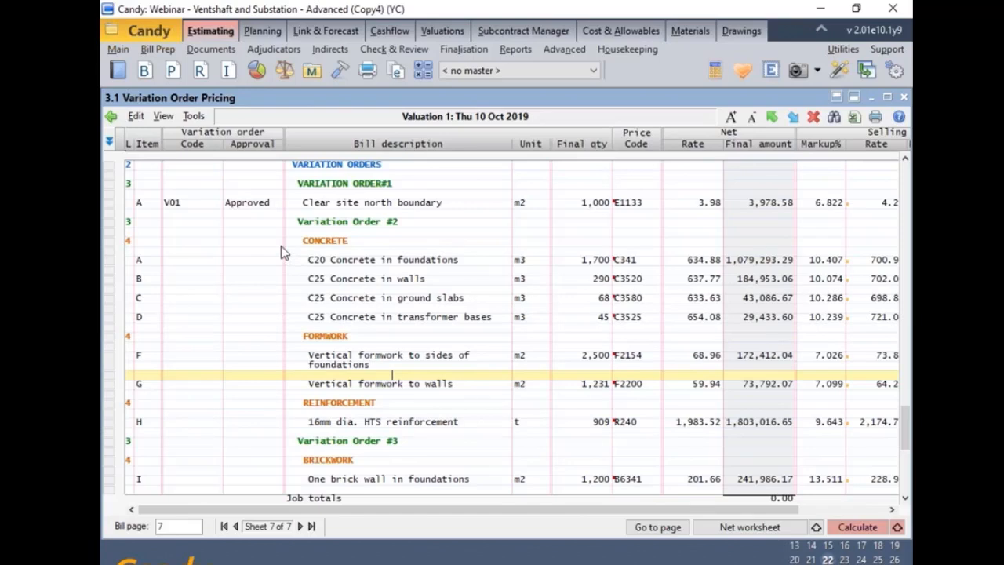
click(257, 290)
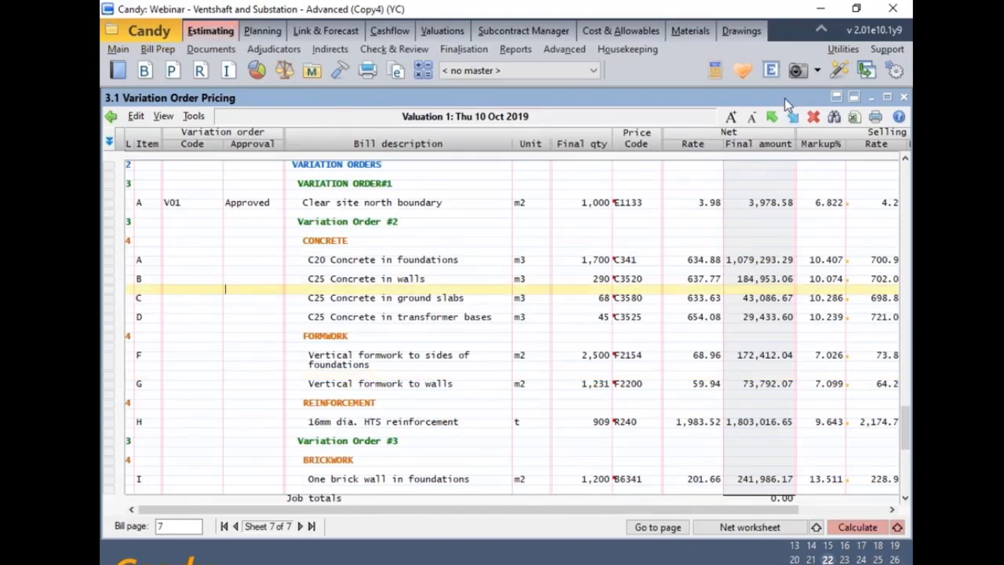
drag(777, 97, 724, 107)
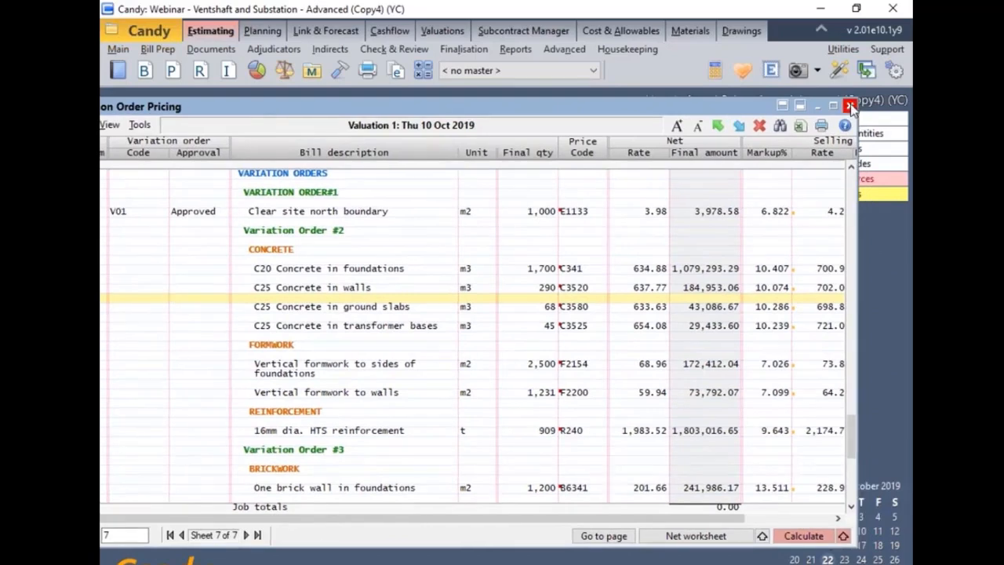
click(851, 107)
click(122, 75)
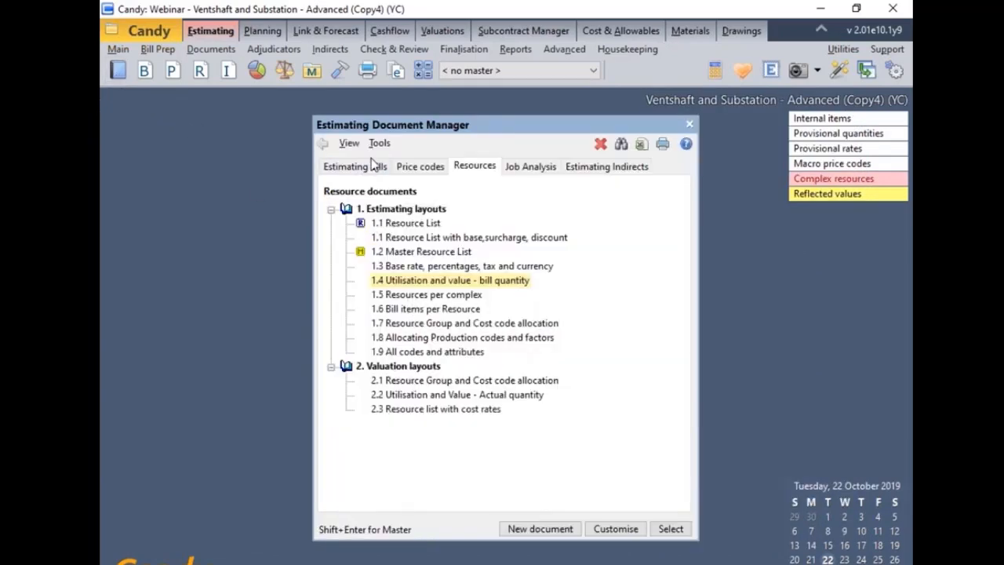
click(689, 125)
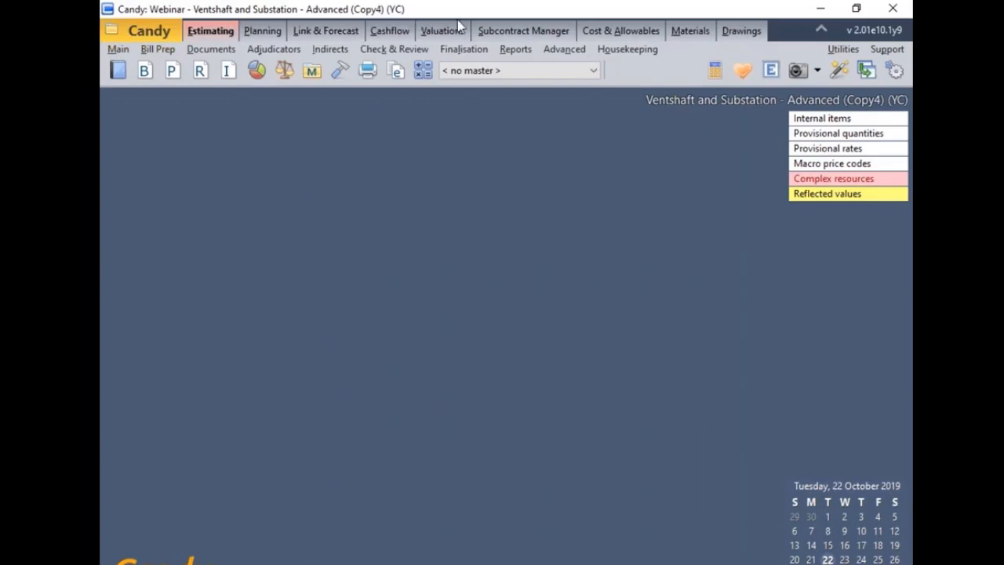
click(444, 30)
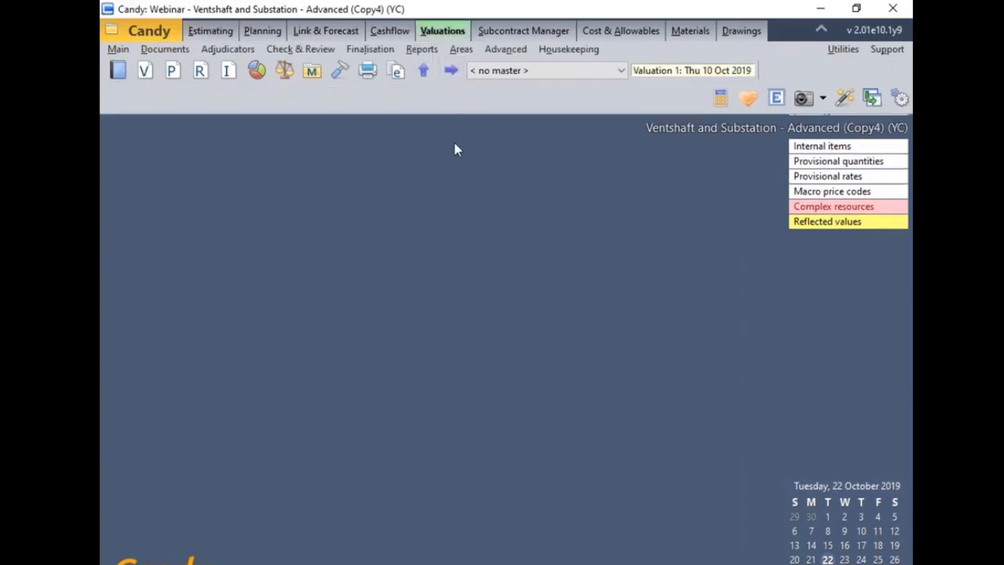
click(117, 73)
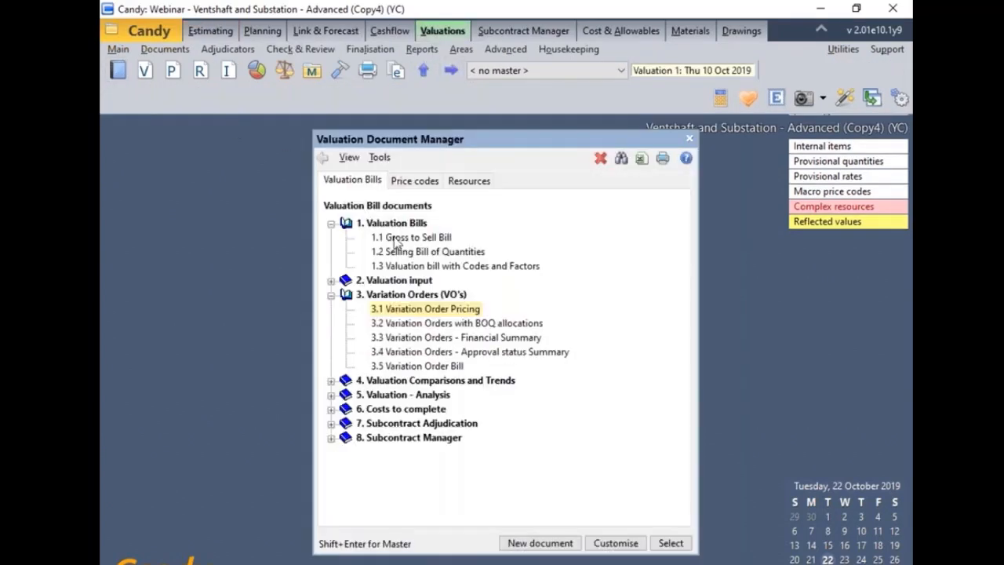
double_click(424, 313)
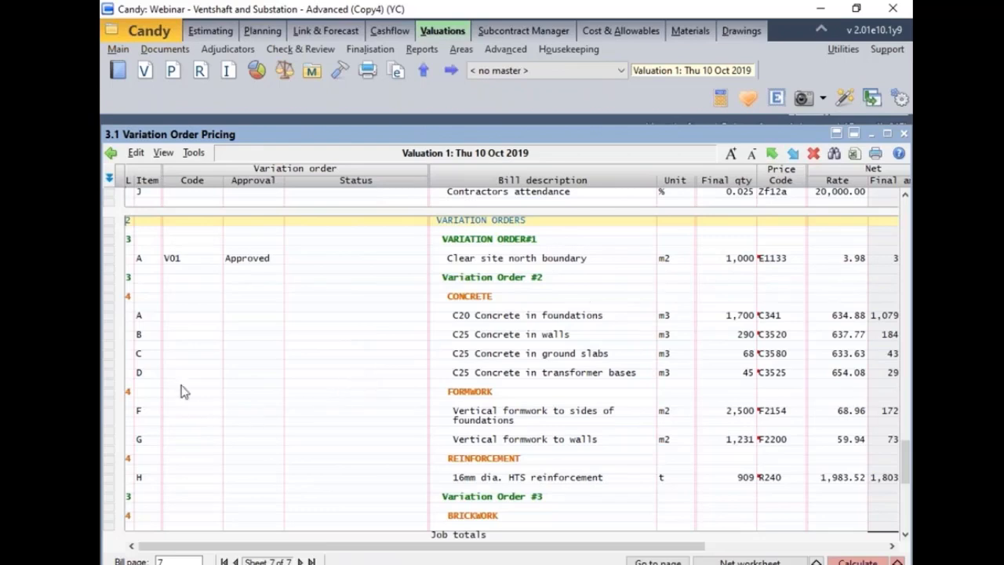
Assign variation order code V02 to all concrete, formwork and reinforcement items under Variation Order #2.
click(176, 320)
double_click(173, 322)
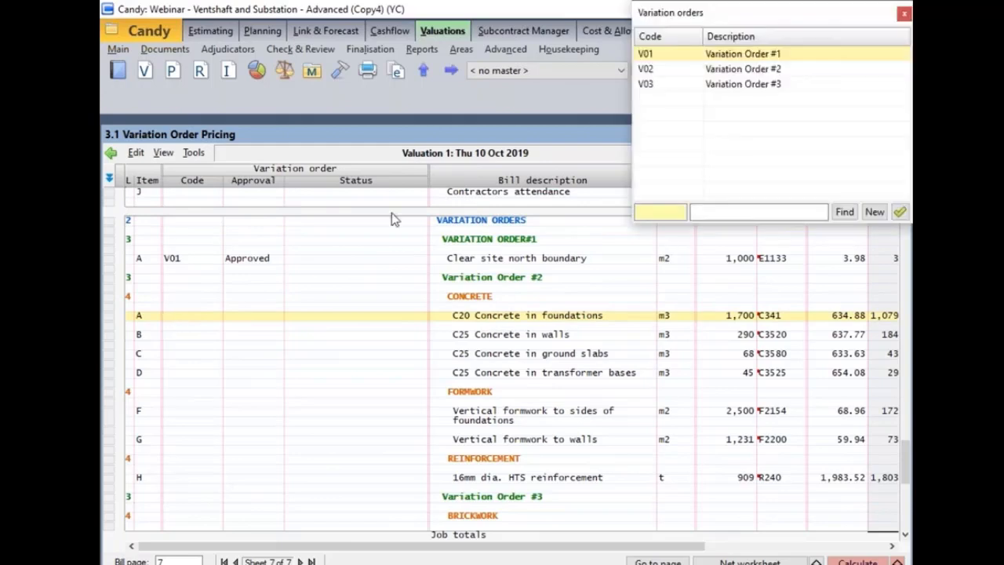
double_click(712, 70)
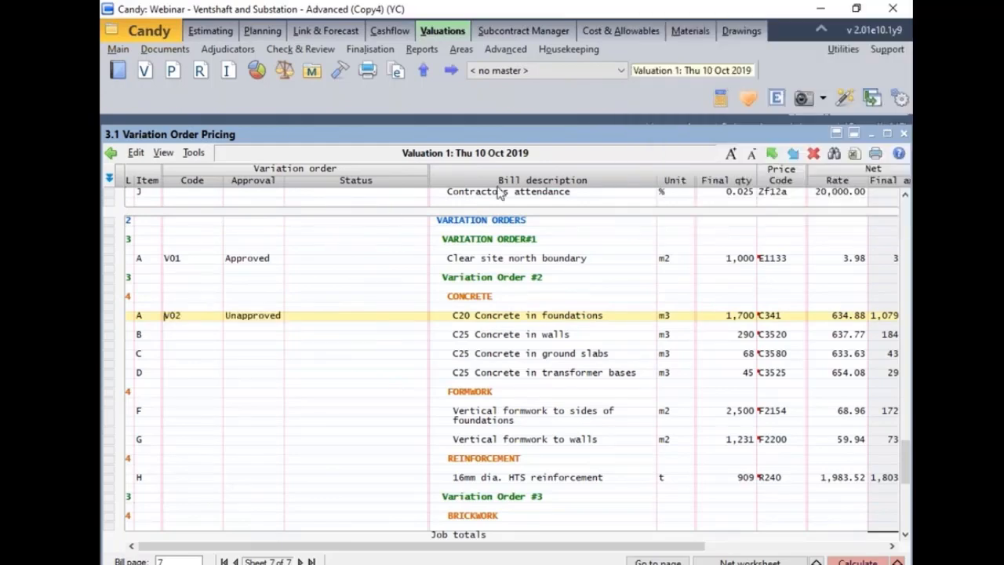
click(168, 338)
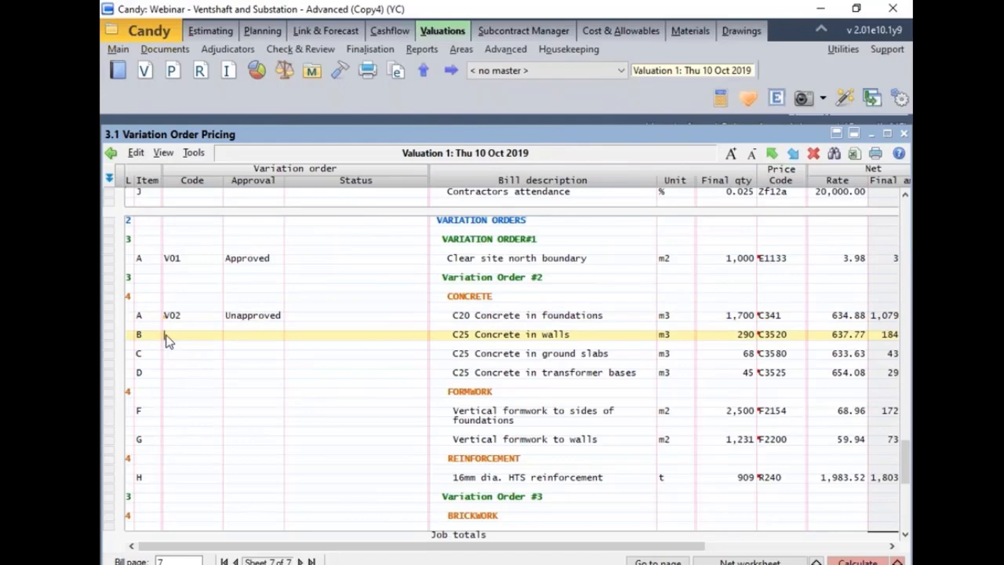
key(F3)
key(F3)
key(F3)
key(F3)
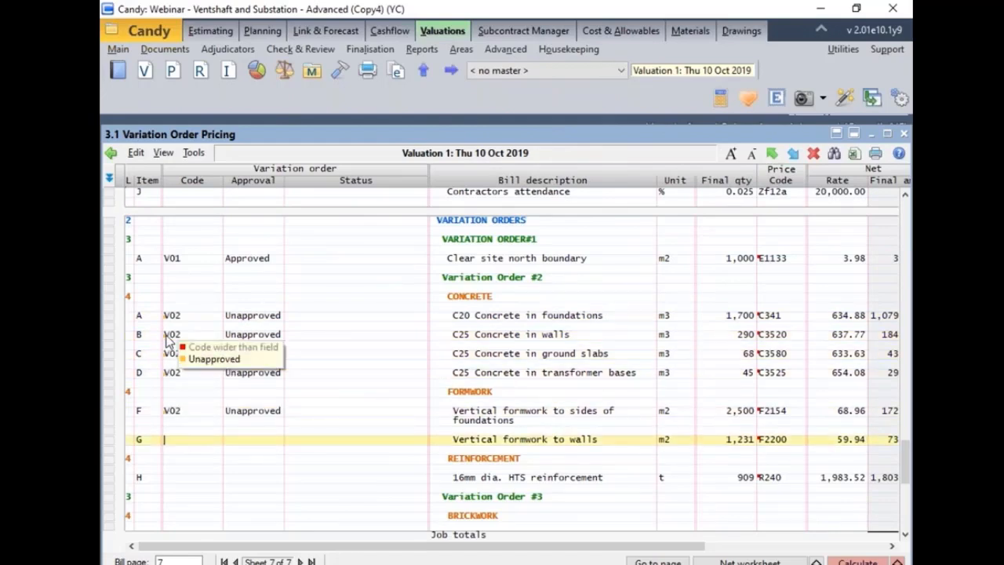
key(F3)
key(F3)
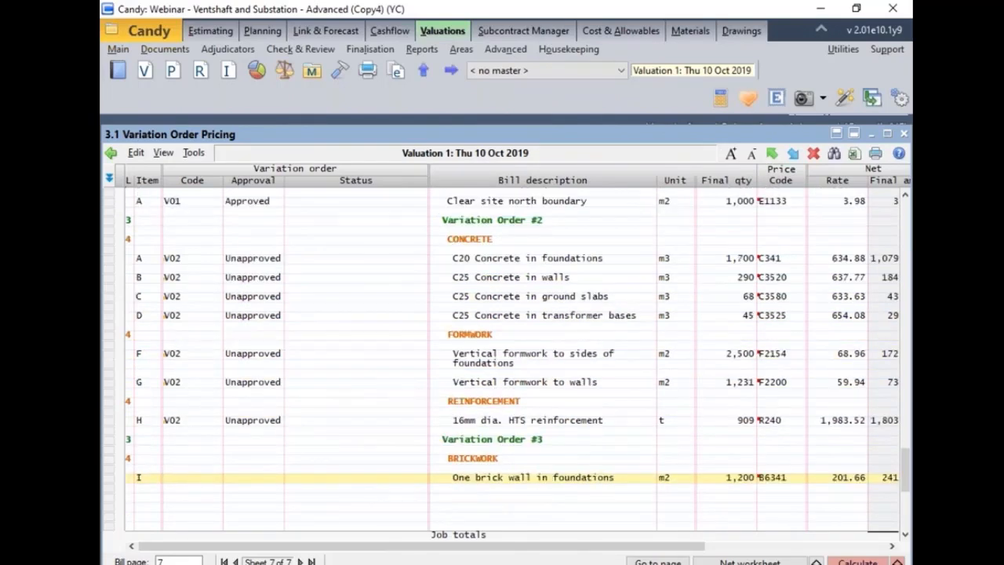
Assign variation order code V03 to the item "One brick wall in foundations" under Variation Order #3.
double_click(171, 480)
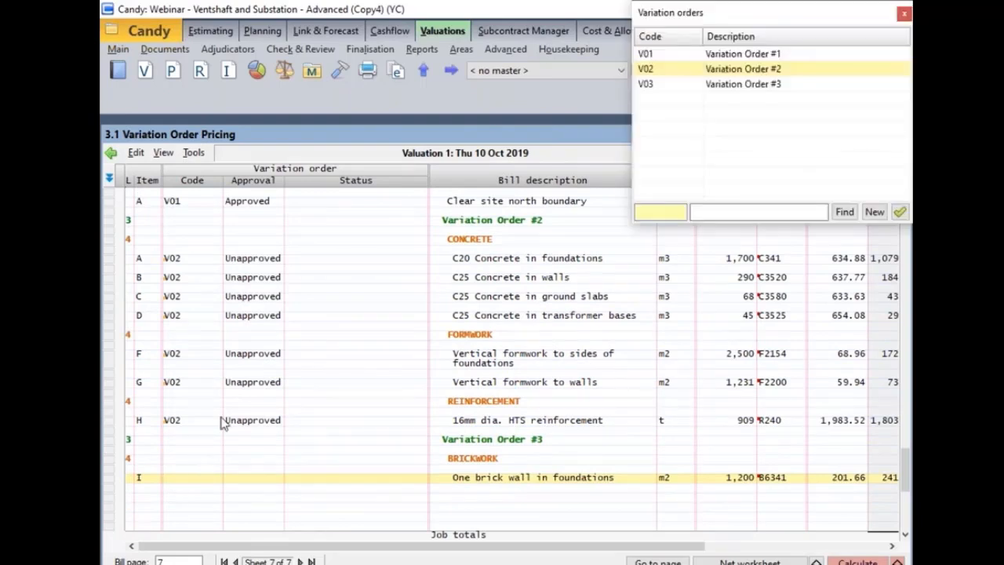
double_click(683, 84)
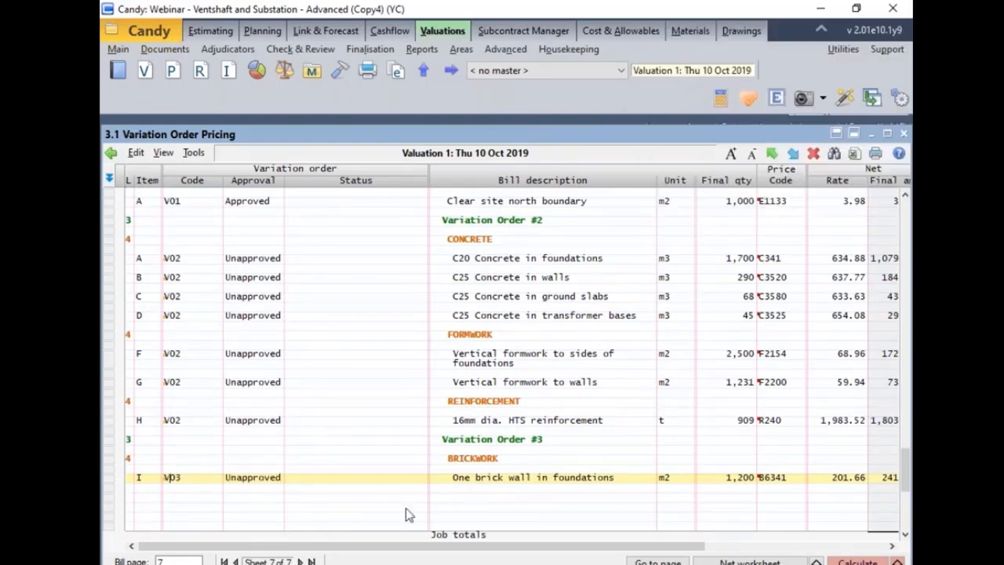
click(374, 517)
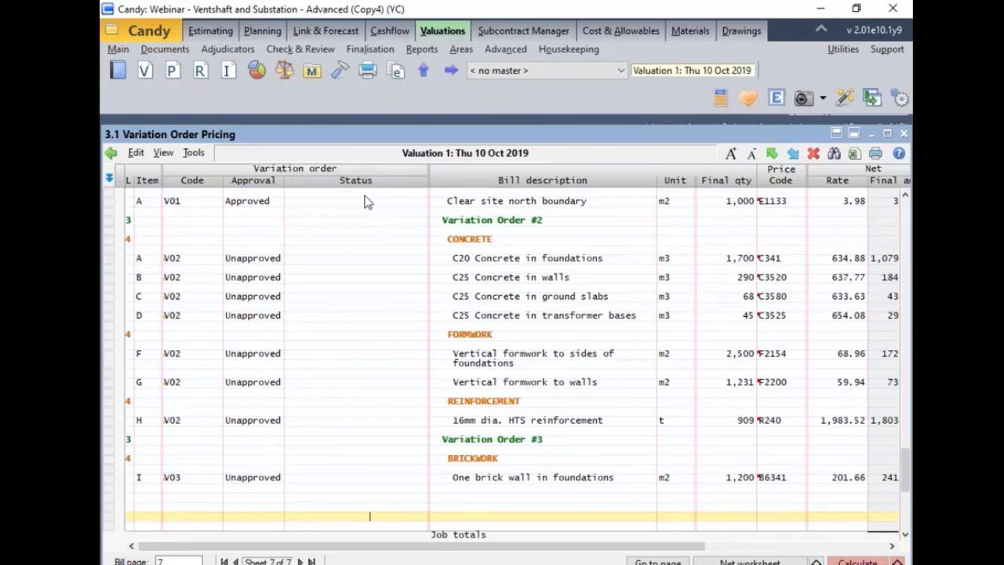
Set the variation status of C20 Concrete in foundations and C25 Concrete in walls to Approved.
double_click(355, 263)
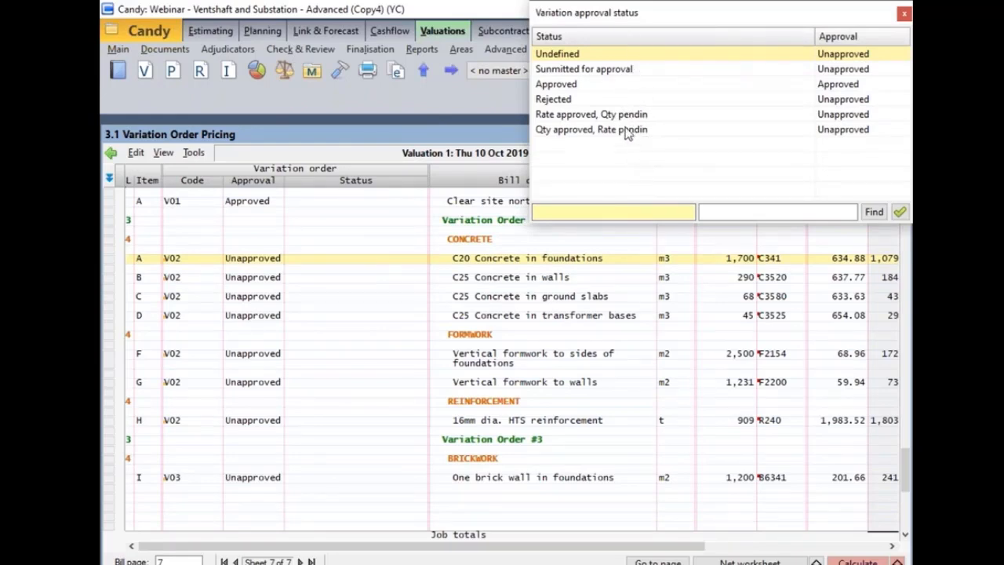
click(557, 87)
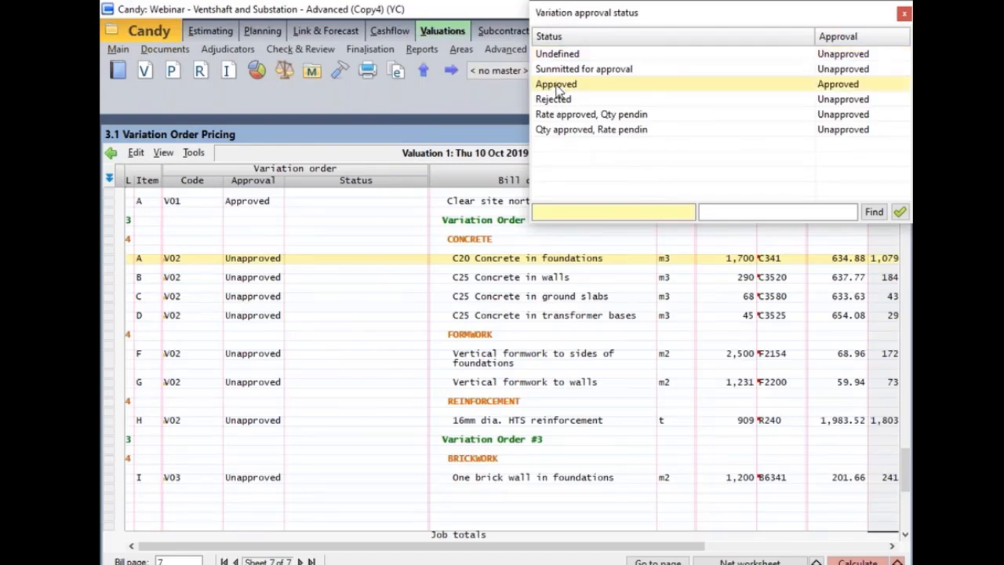
double_click(557, 86)
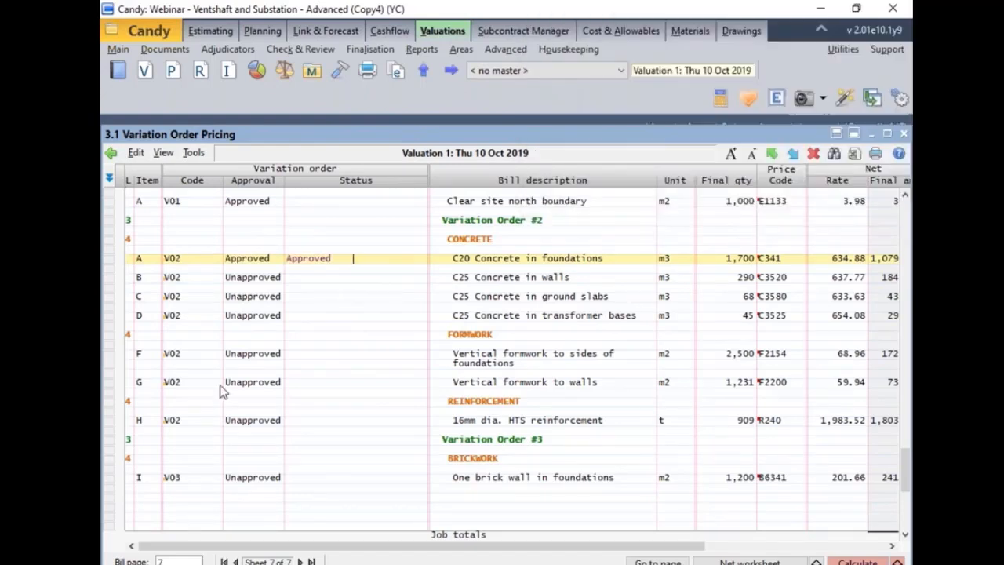
double_click(289, 280)
double_click(558, 84)
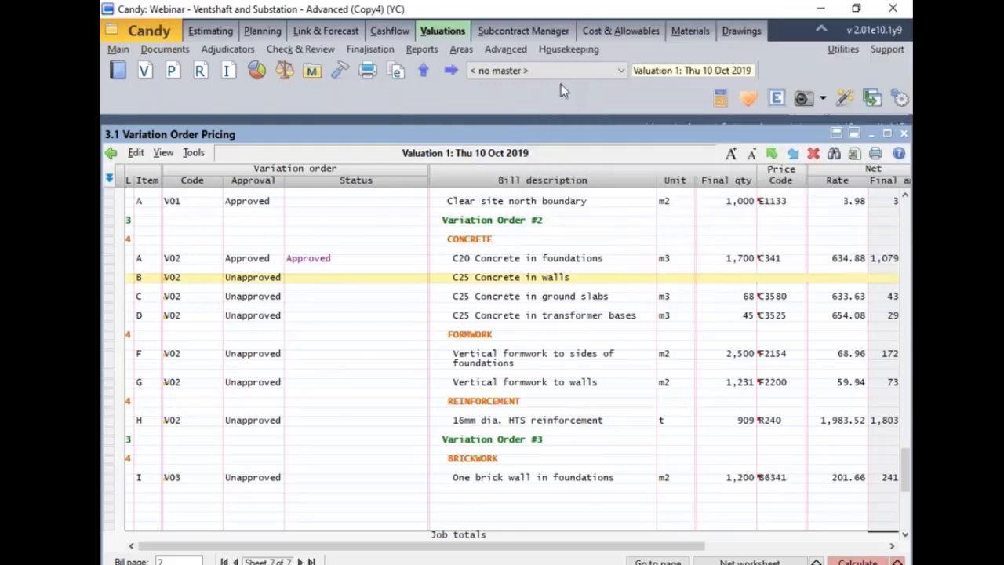
Set the status of C25 Concrete in ground slabs to "Rate approved, Qty pendin" and of transformer bases to "Qty approved, Rate pendin".
double_click(289, 298)
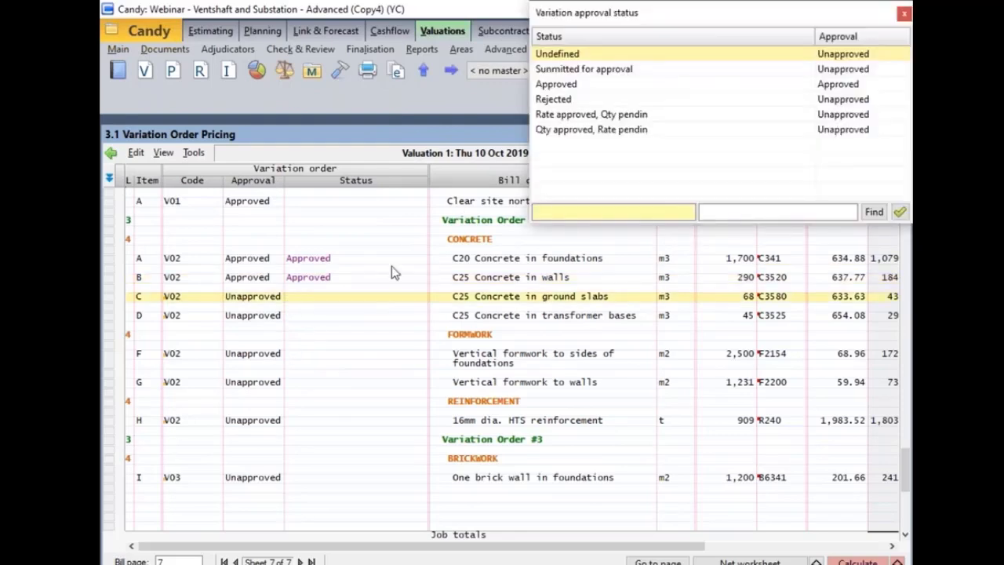
double_click(594, 115)
double_click(292, 315)
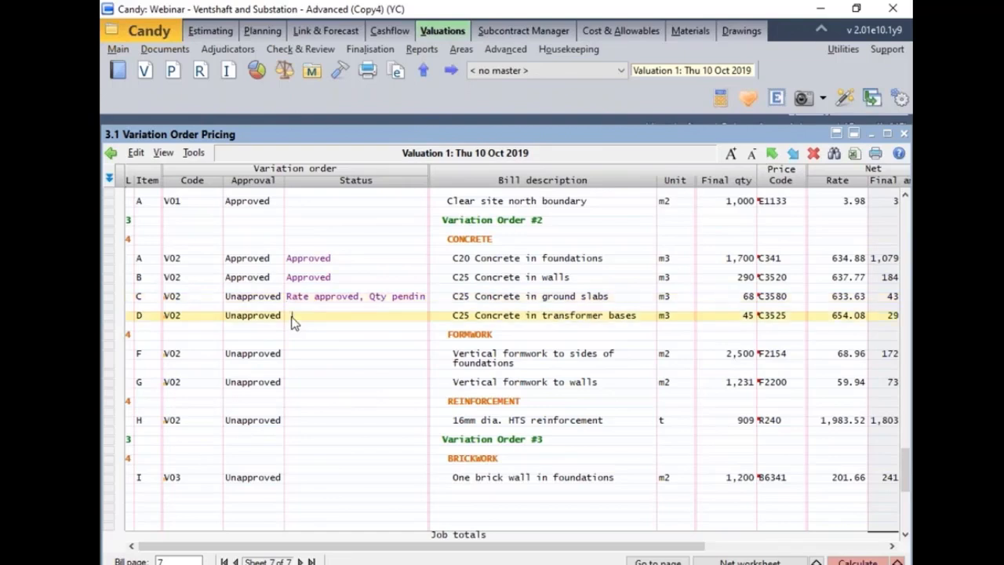
double_click(594, 131)
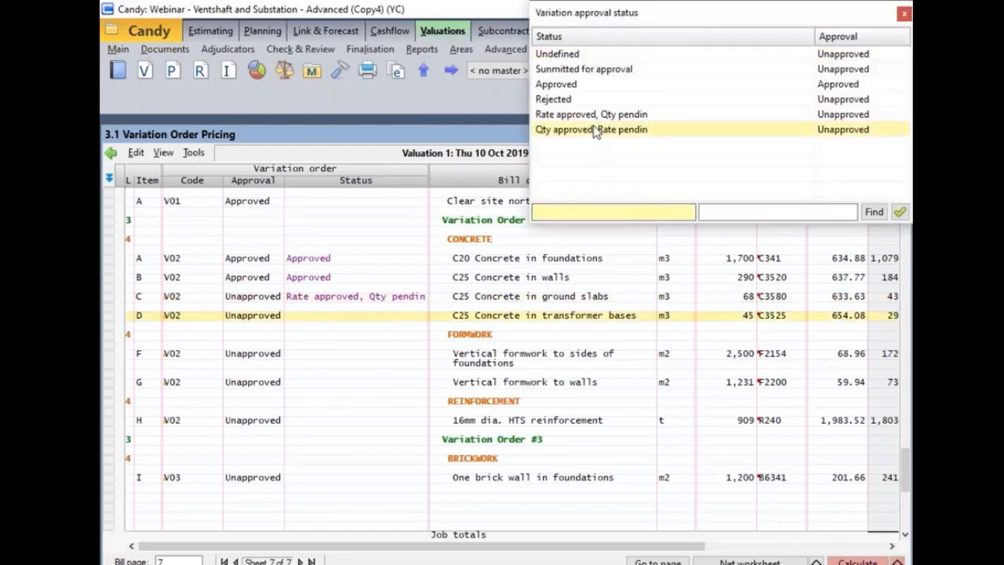
Set the status of Vertical formwork to sides of foundations to "Rate approved, Qty pendin" and of Vertical formwork to walls to Rejected.
double_click(292, 357)
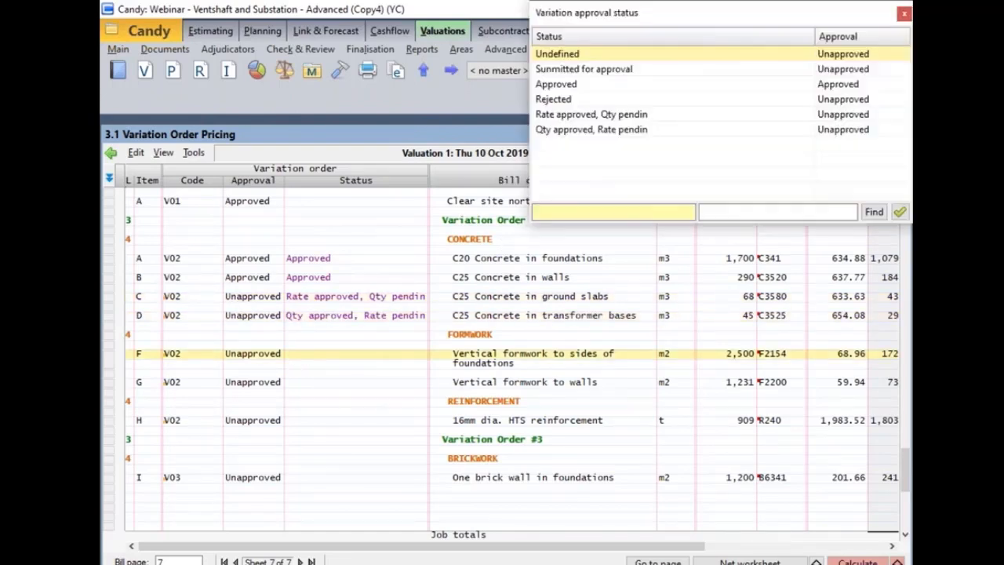
double_click(590, 115)
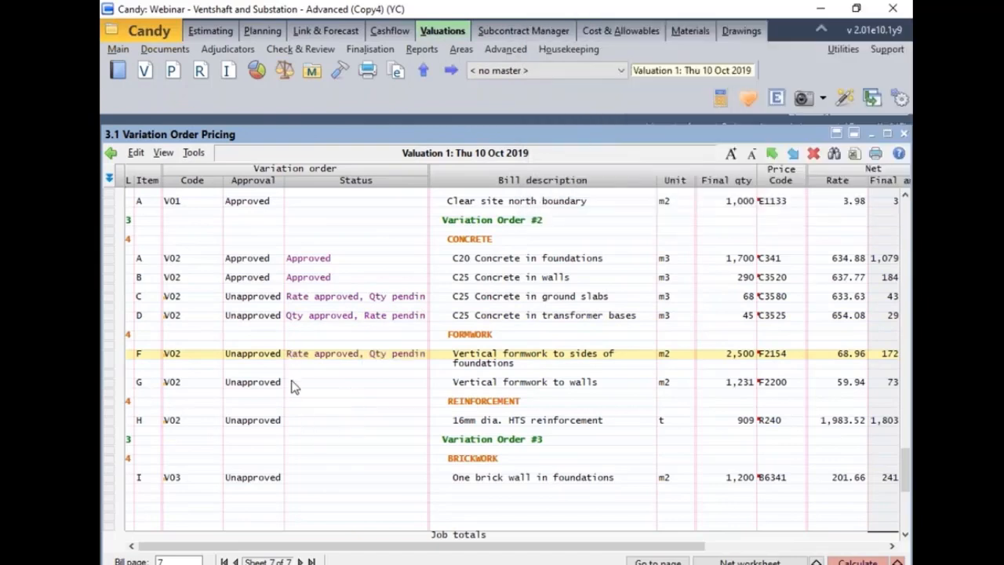
double_click(292, 382)
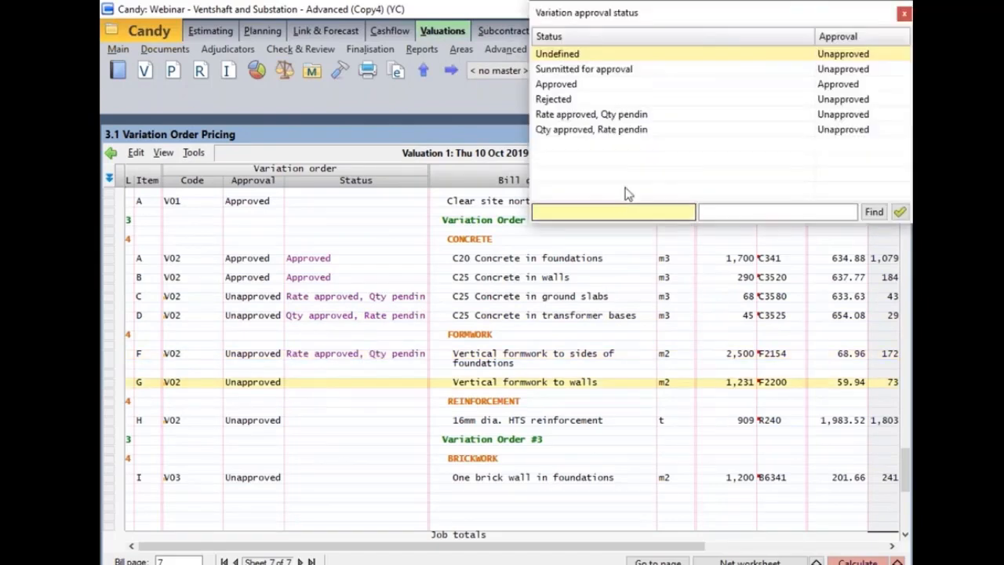
click(566, 100)
double_click(565, 102)
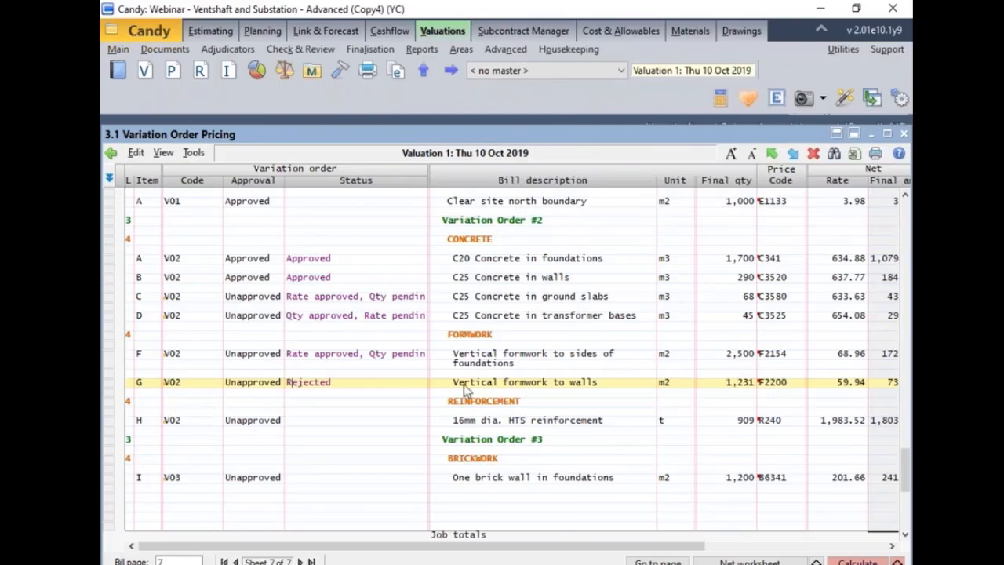
Set the variation status of 16mm dia. HTS reinforcement to Approved and of One brick wall in foundations to Rejected.
double_click(301, 421)
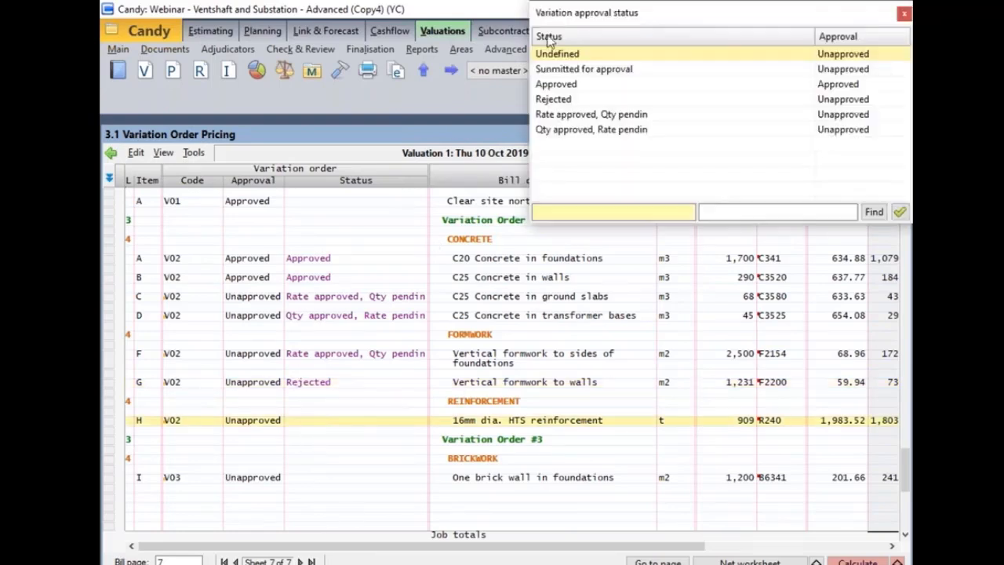
double_click(565, 100)
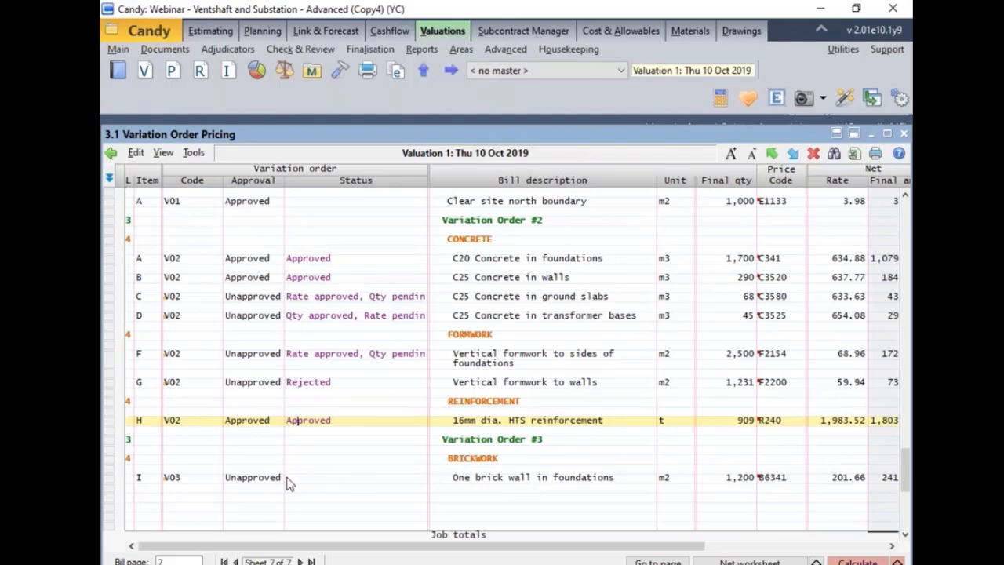
click(289, 480)
click(291, 478)
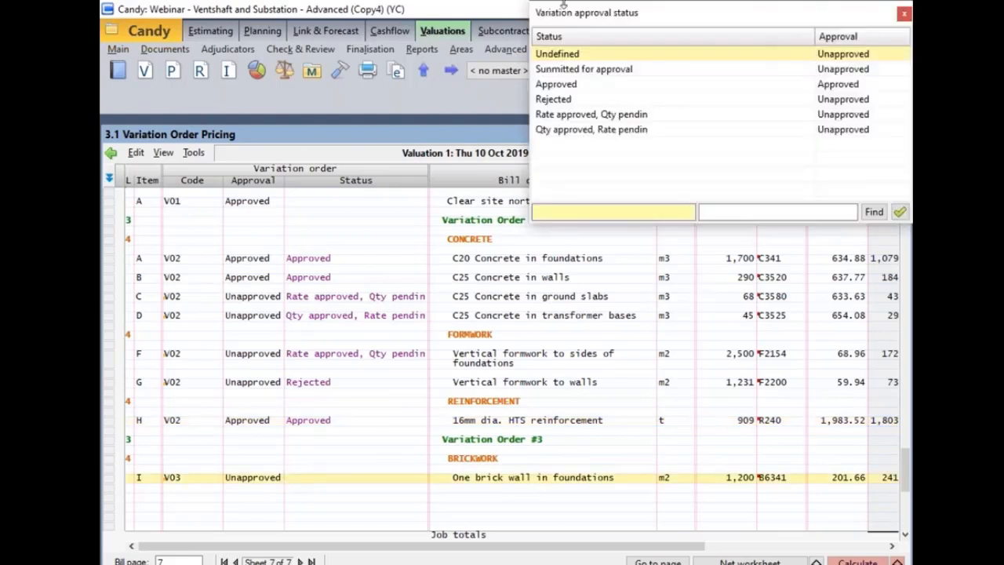
click(553, 99)
click(394, 526)
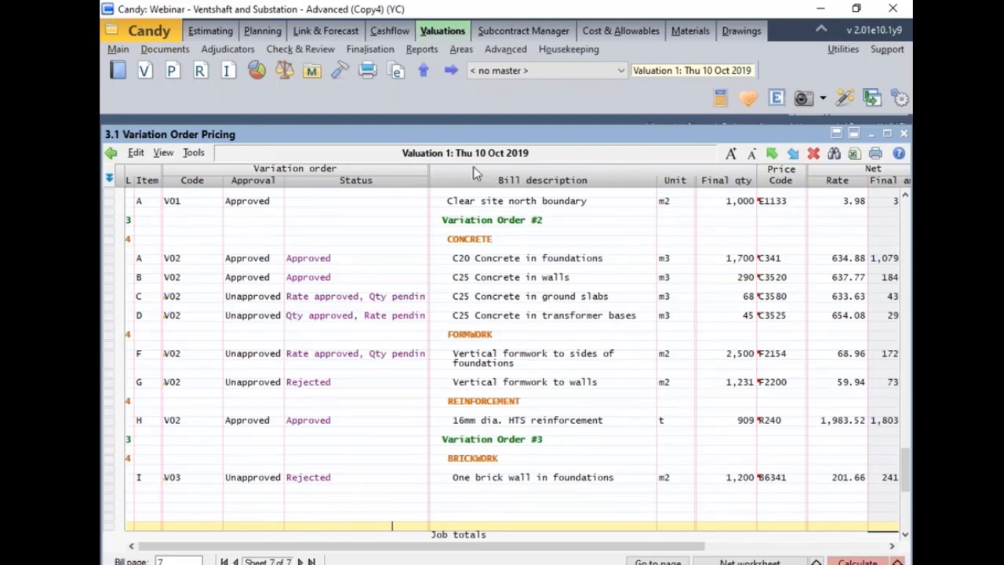
Open the 3.2 Variation Orders with BOQ allocations document, refresh the VO details and review the allocated bill items.
click(118, 71)
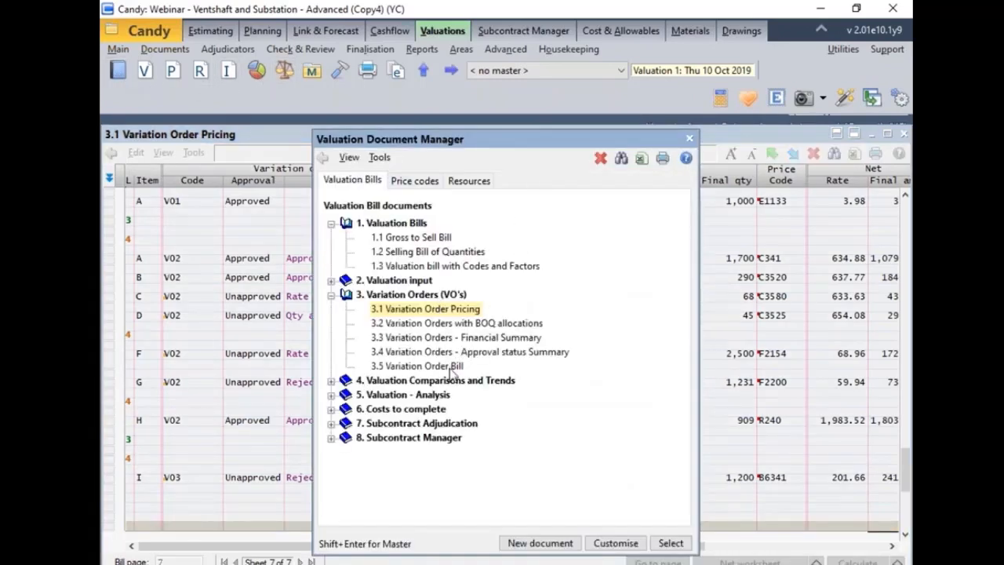
double_click(434, 324)
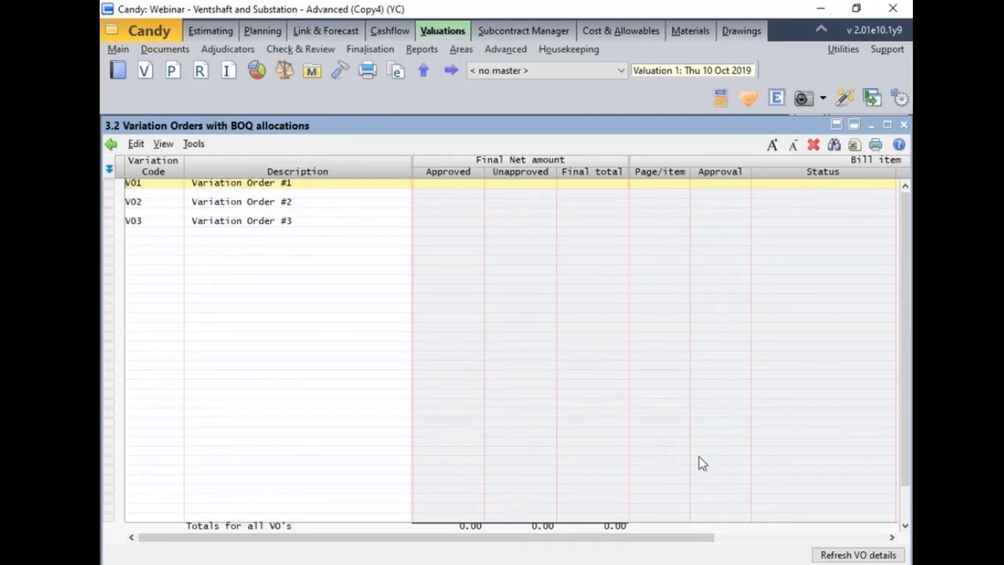
click(858, 554)
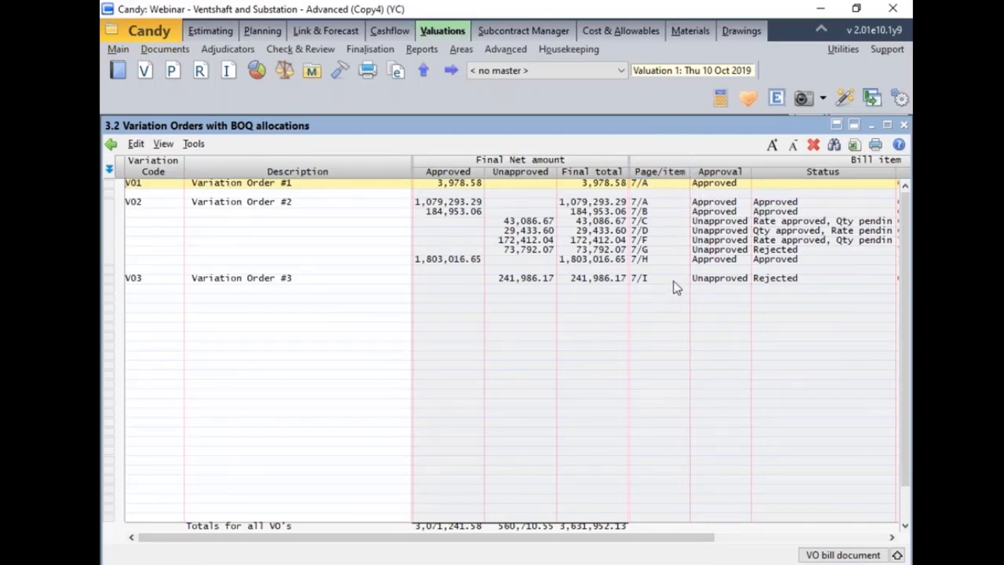
drag(439, 539, 643, 534)
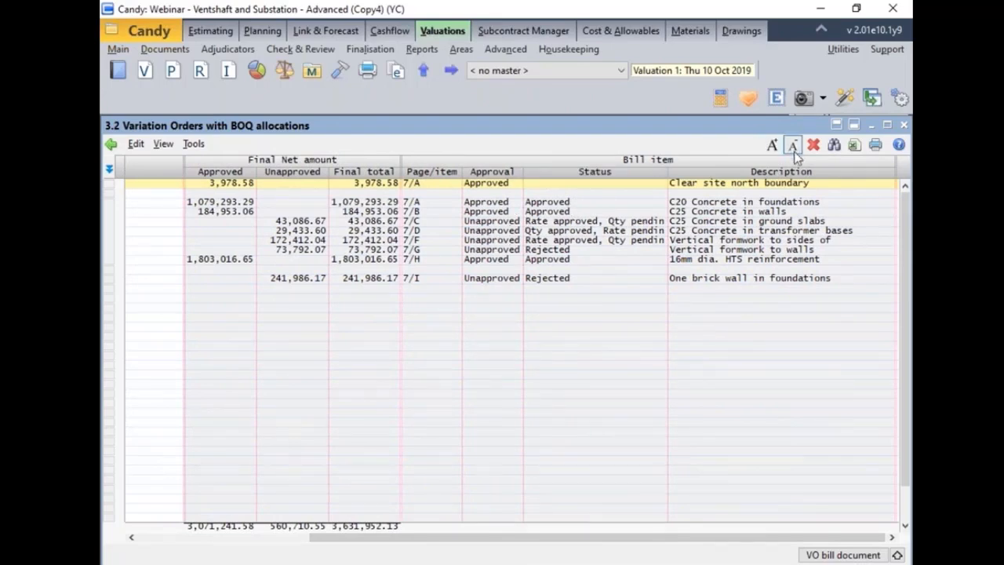
drag(530, 544, 302, 562)
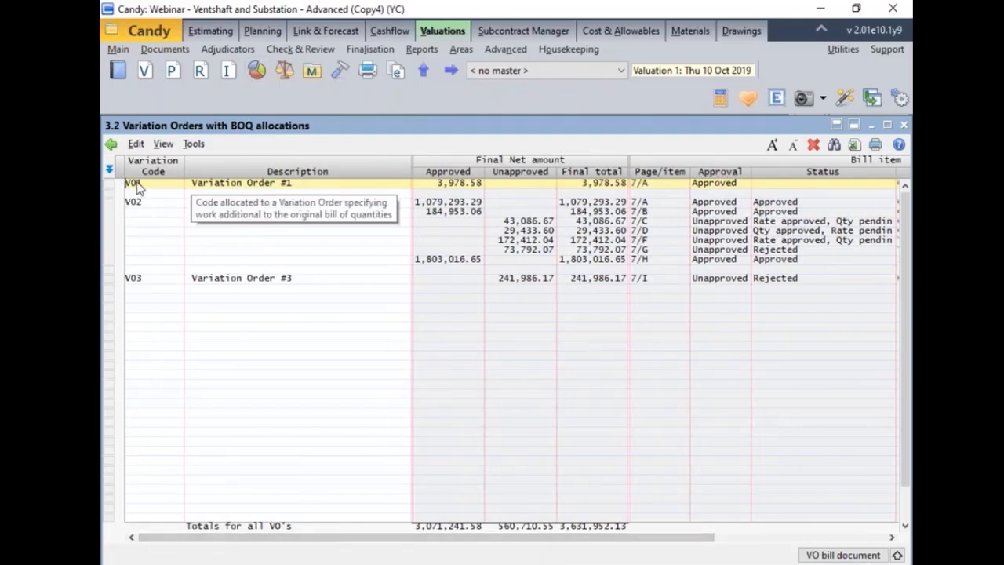
View the variation order bill for V01, V02 and V03 in turn, and close it.
click(824, 555)
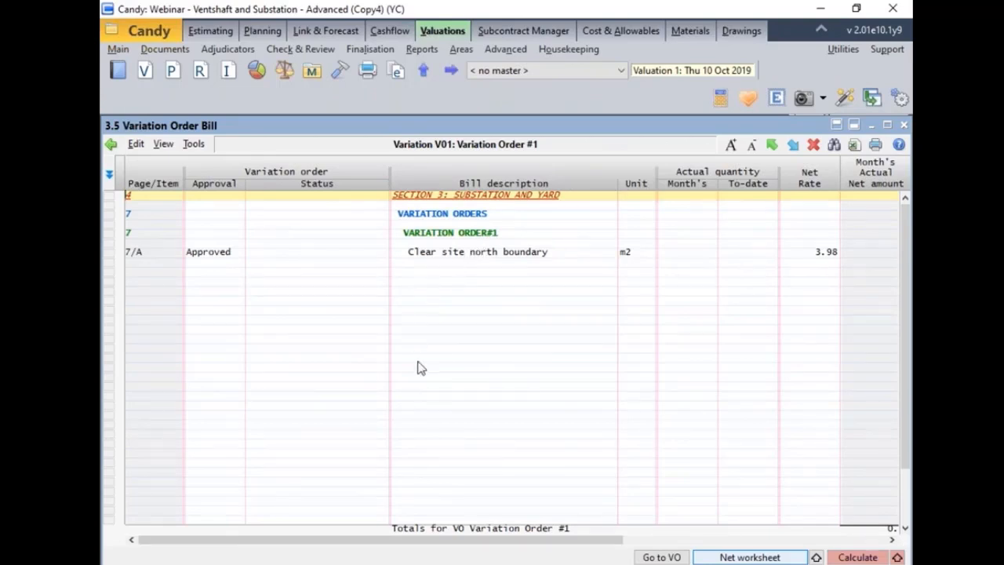
click(661, 557)
click(668, 71)
double_click(667, 72)
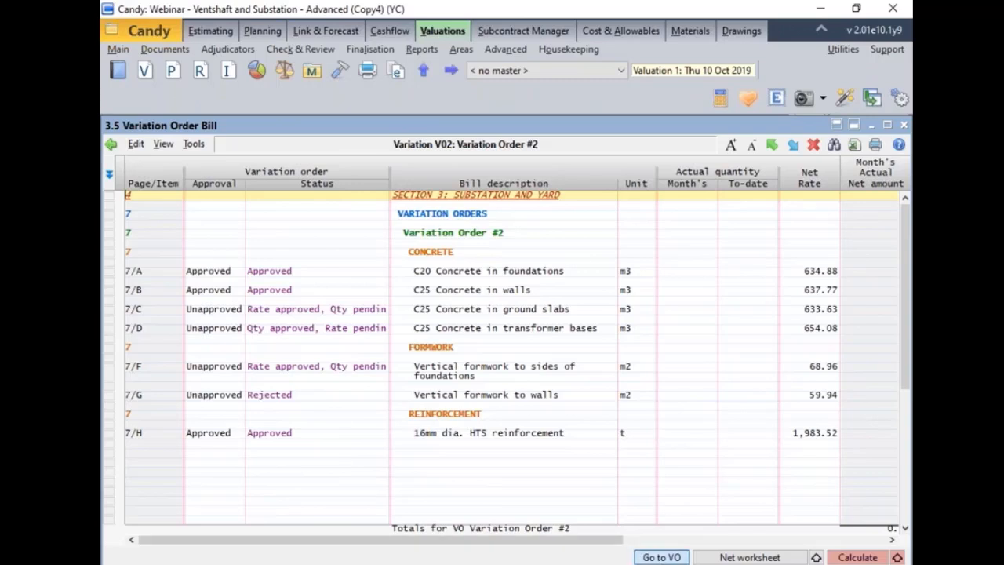
click(661, 557)
double_click(656, 85)
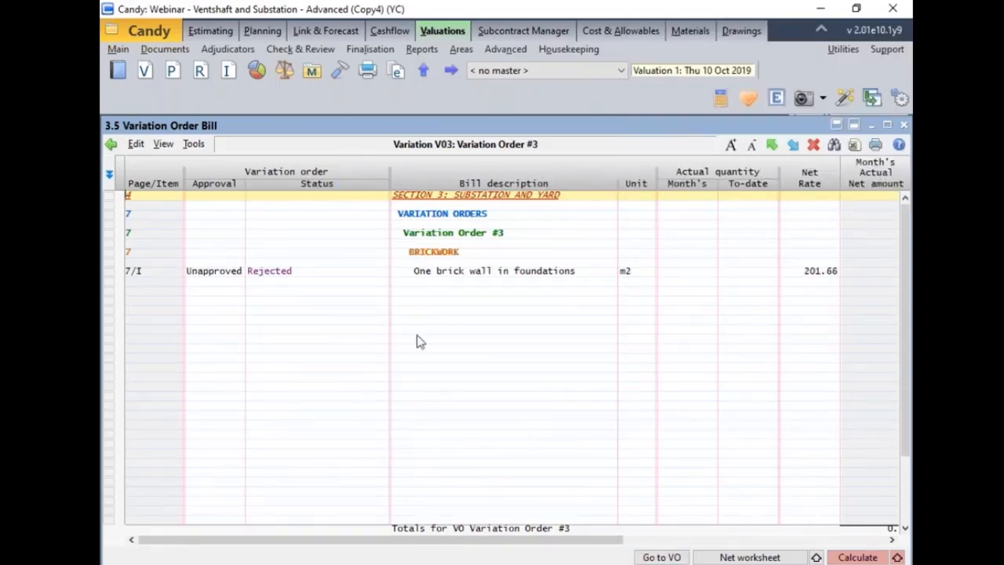
click(904, 125)
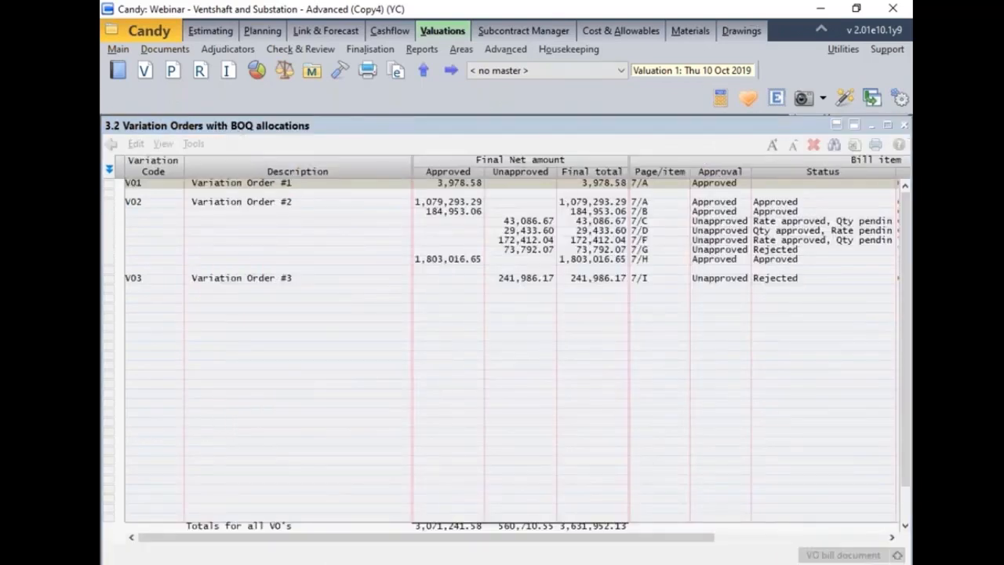
Review the 3.3 Variation Orders - Financial Summary, and close it along with the BOQ allocations document.
click(119, 72)
double_click(416, 343)
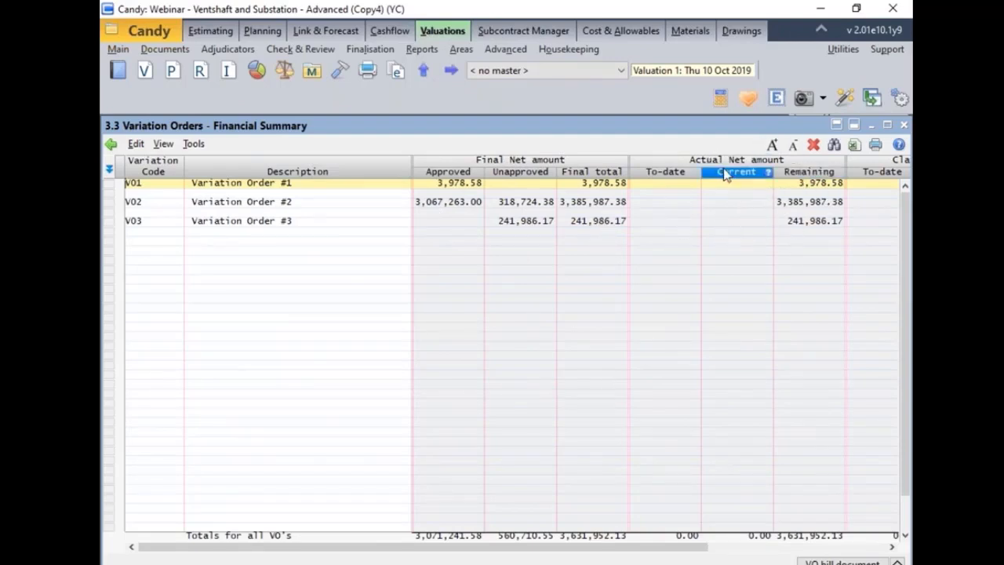
click(904, 125)
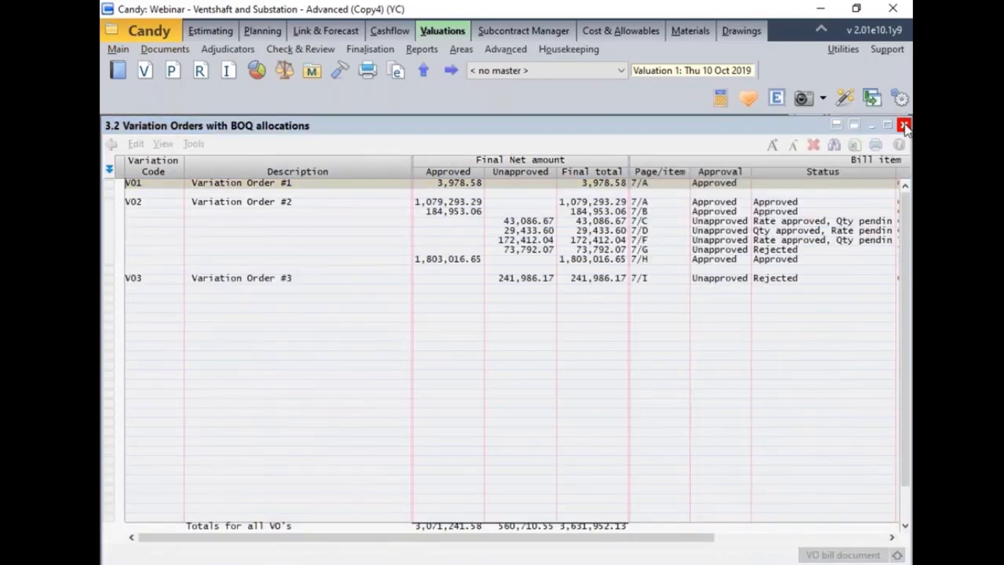
click(904, 126)
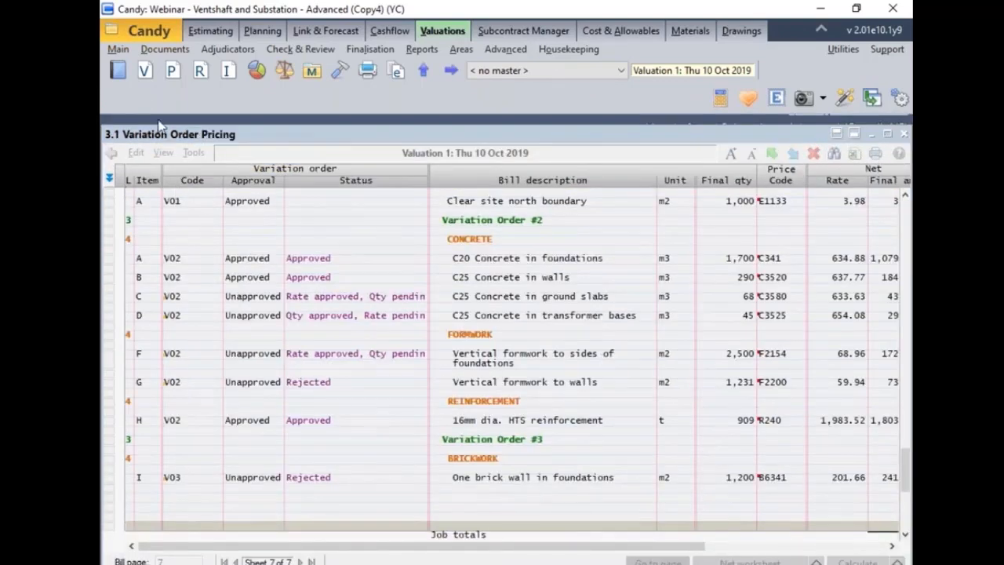
Open the 2.2 Primary Valuation Entry document from the Valuation input group.
click(119, 74)
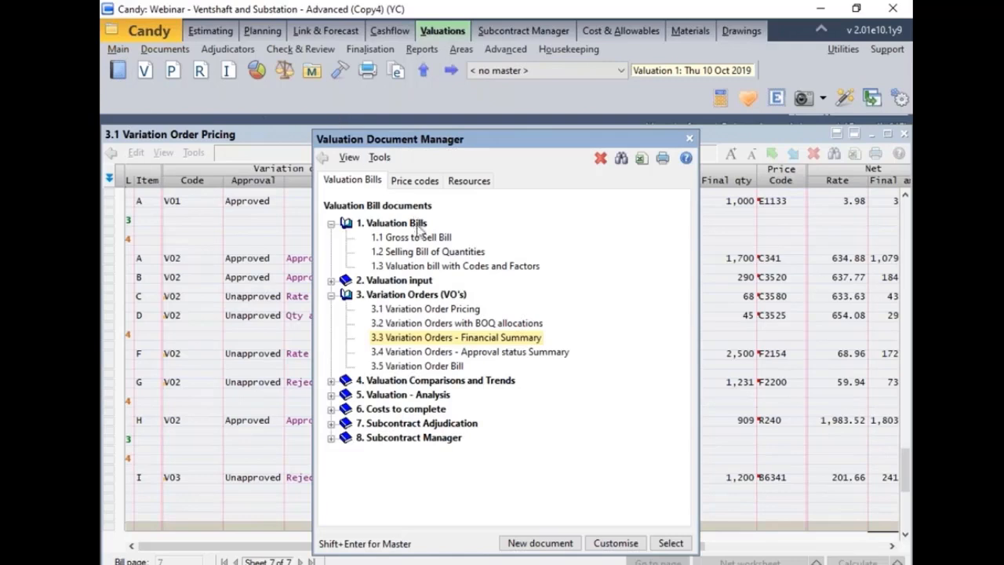
click(330, 281)
click(330, 283)
click(330, 283)
click(397, 309)
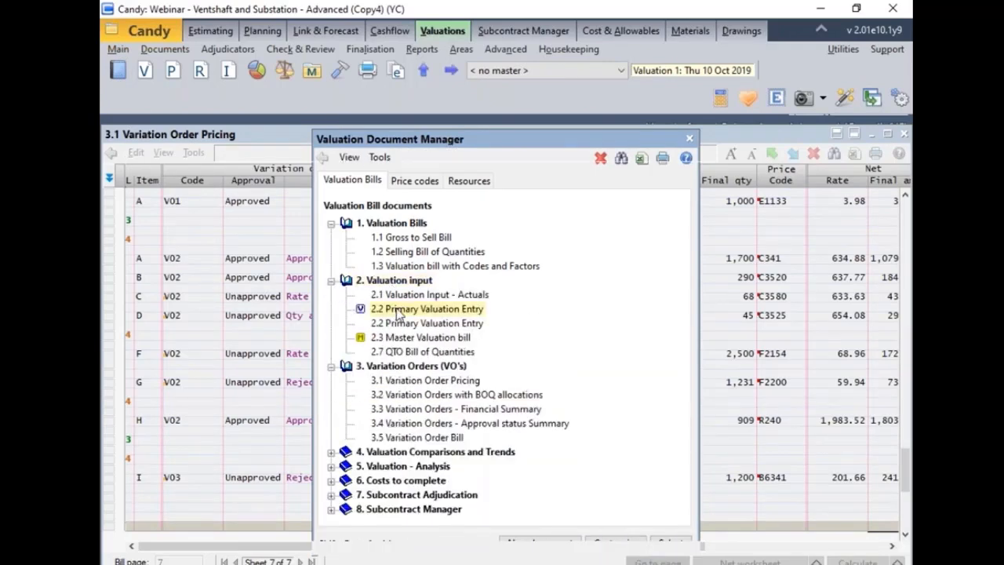
double_click(400, 312)
Set the Actual %Final of Clear site north boundary and C20 Concrete in foundations to 100.
drag(510, 562, 749, 546)
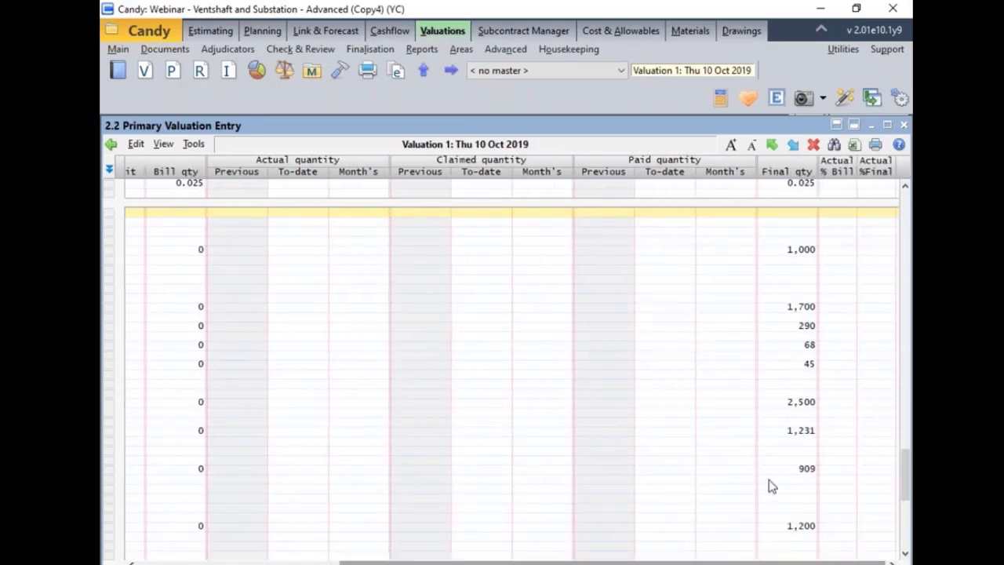
click(860, 253)
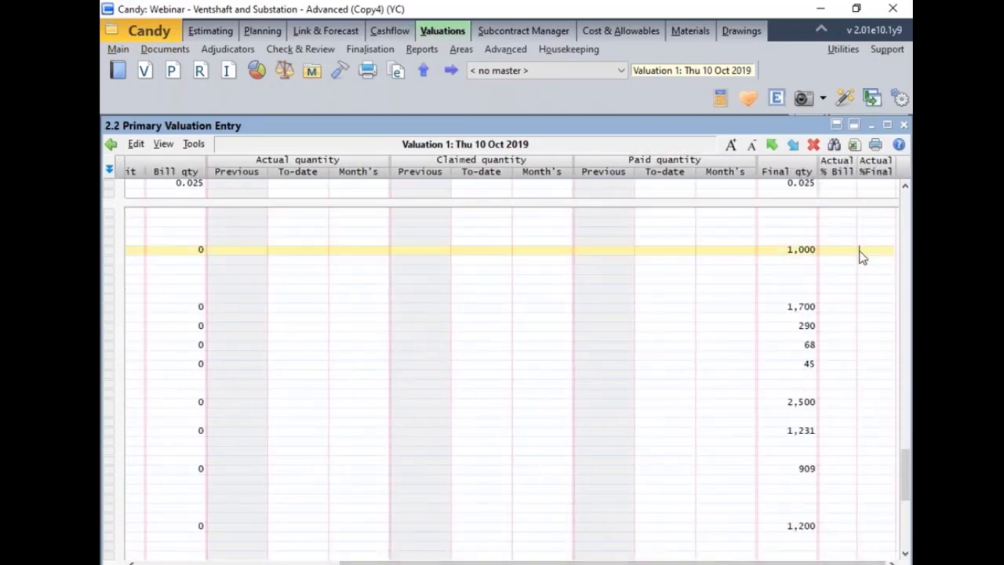
text(100)
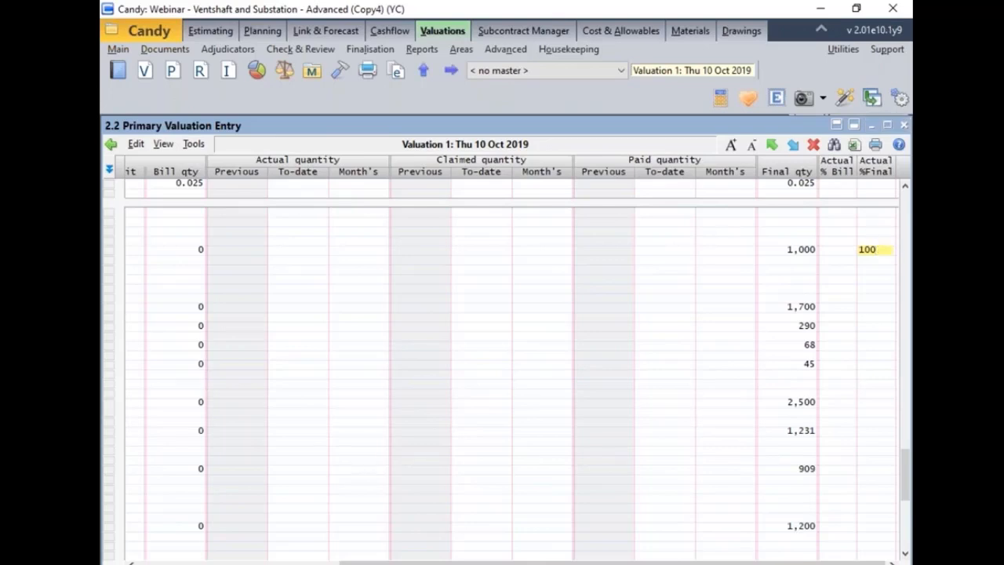
click(867, 179)
click(867, 308)
text(1)
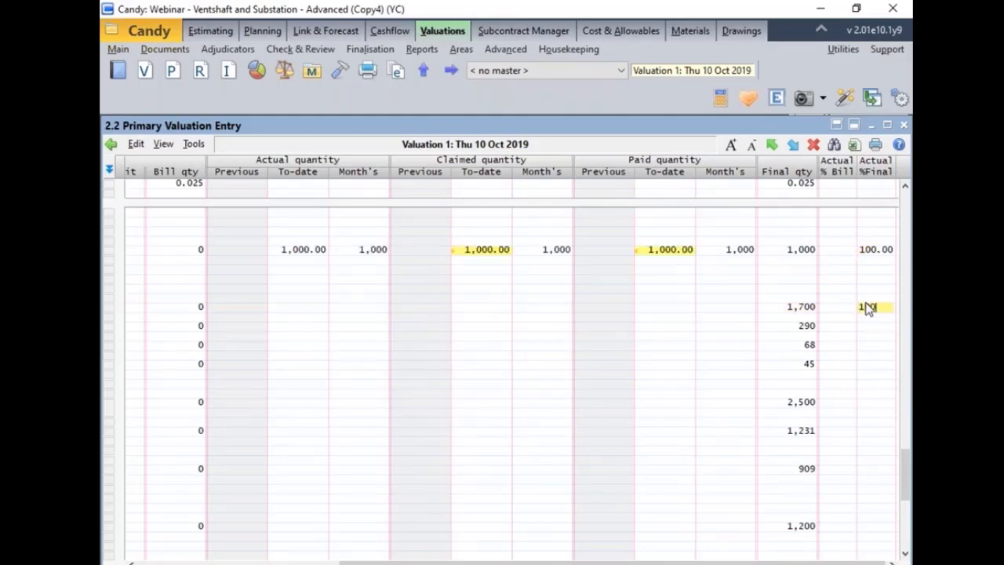
text(00)
key(Return)
Set the Actual %Final to 50 for C25 Concrete in walls, ground slabs and transformer bases and for both vertical formwork items.
text(50)
key(Return)
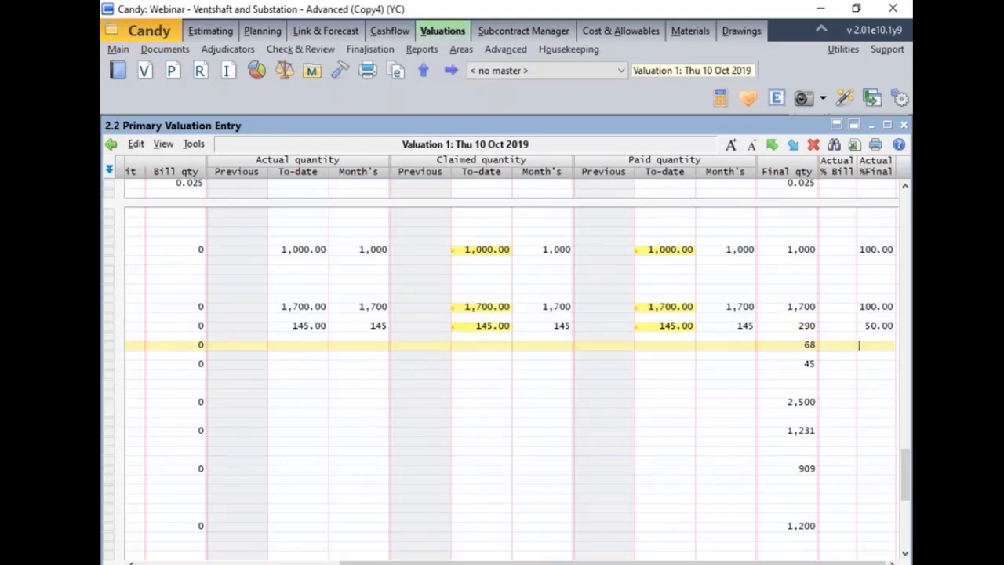
key(Return)
key(Return)
key(Return)
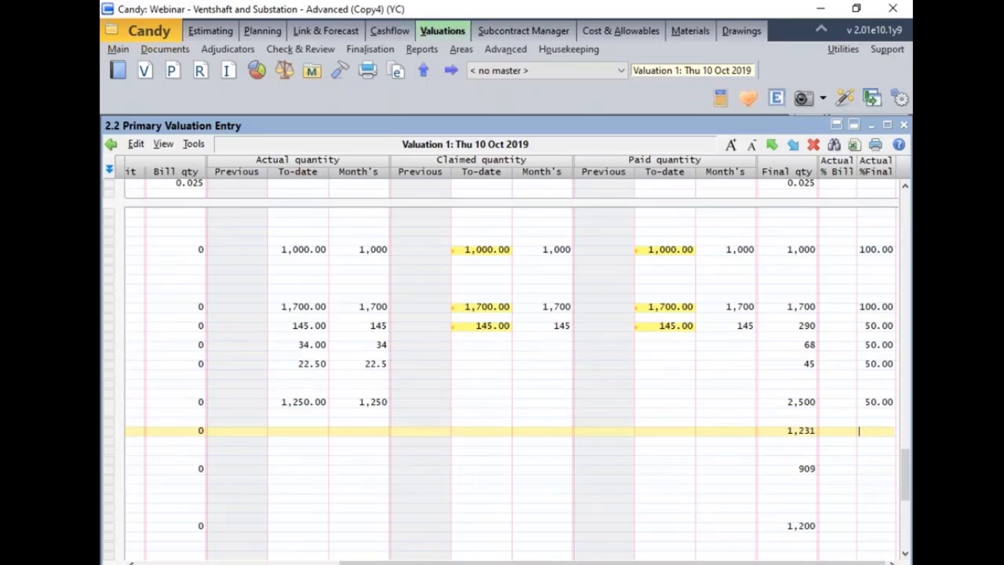
key(Return)
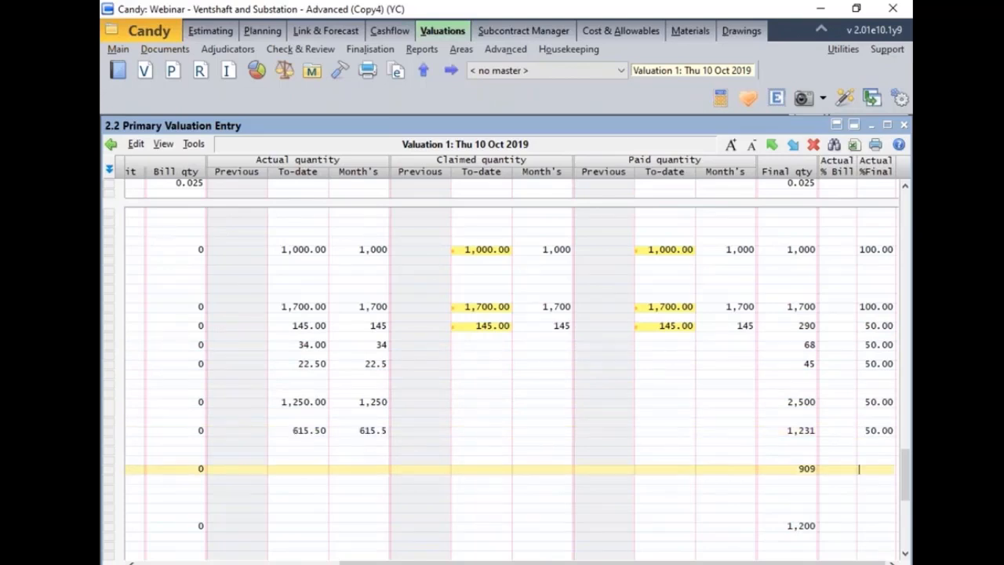
drag(757, 562, 555, 562)
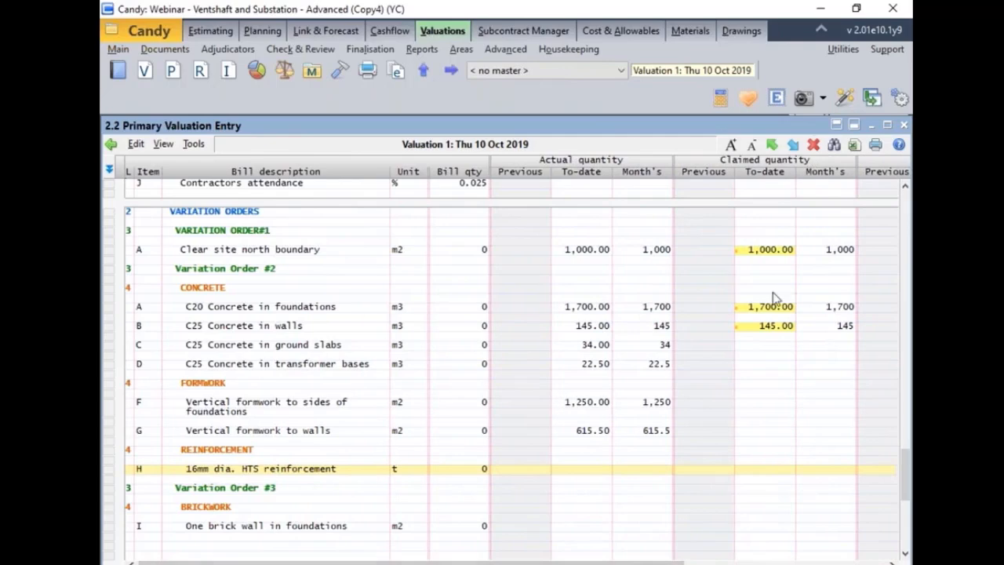
Close all open documents and examine the actual, claimed and remaining amounts in the 3.3 Variation Orders - Financial Summary.
click(906, 127)
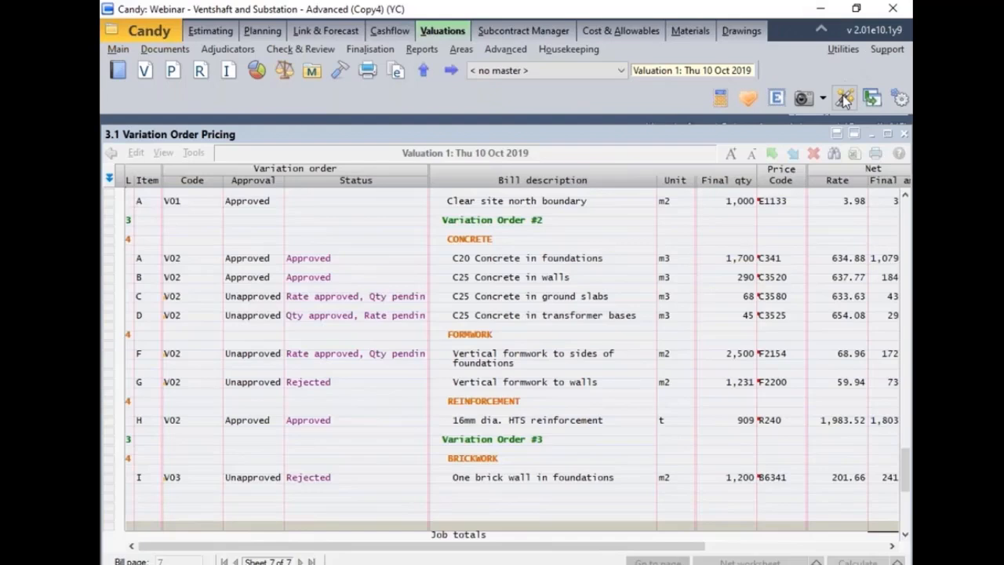
click(844, 99)
click(118, 70)
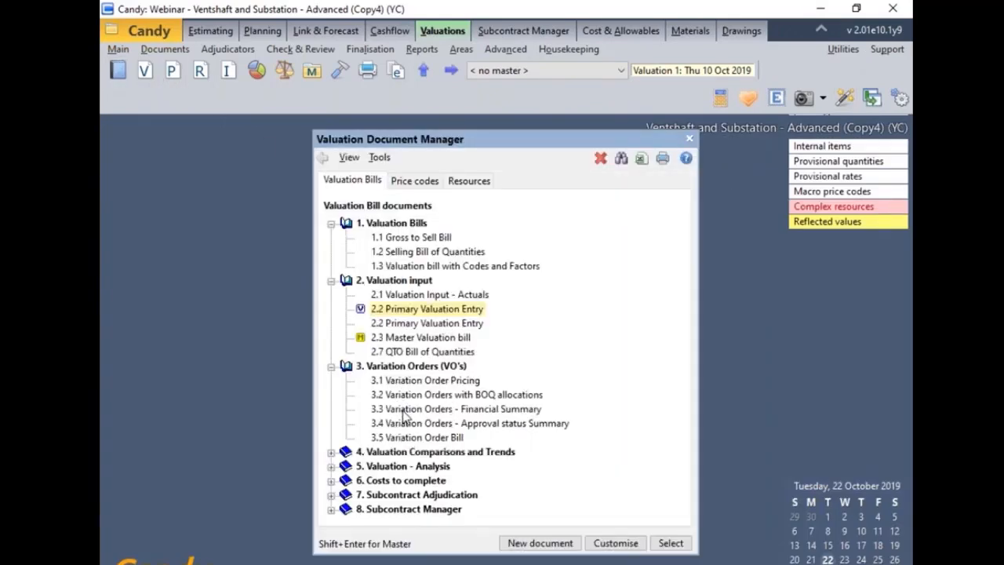
double_click(404, 409)
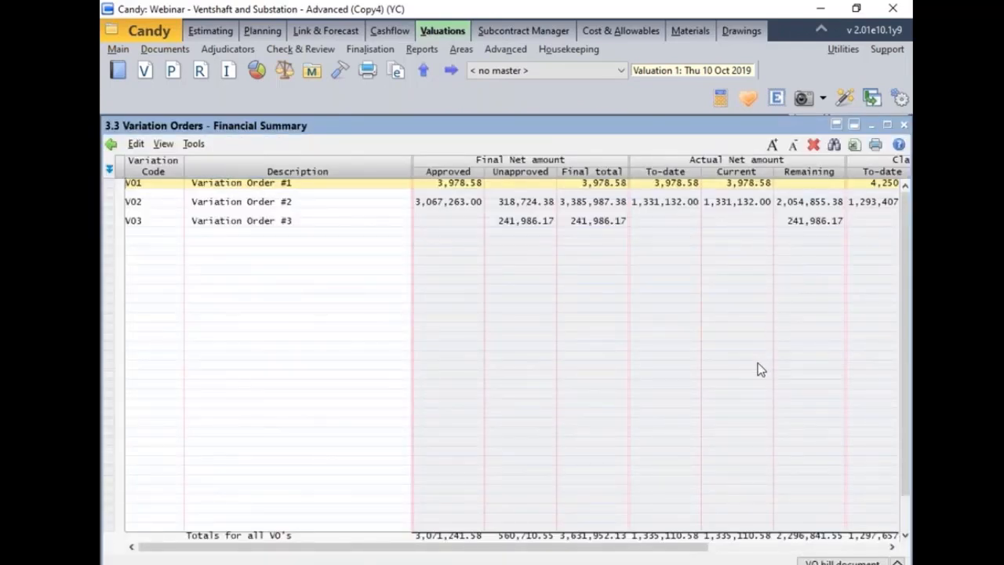
drag(481, 555, 704, 528)
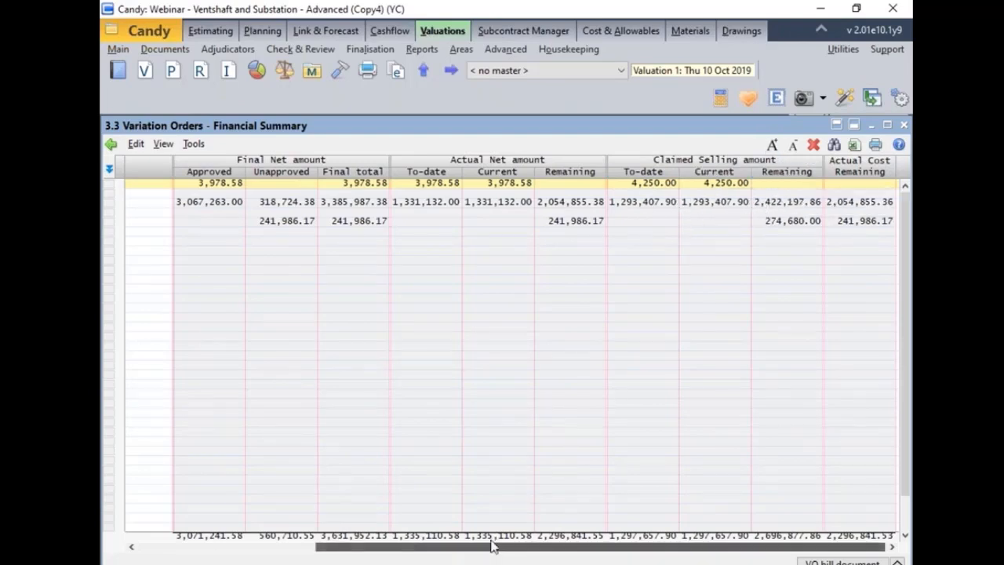
drag(627, 548, 449, 559)
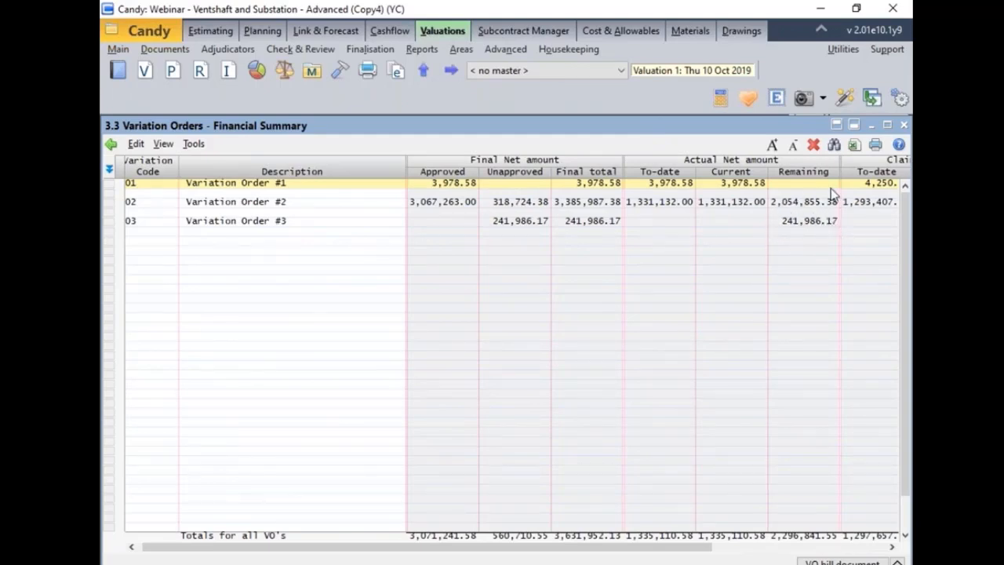
click(905, 125)
Review the 3.4 Variation Orders - Approval status Summary for each variation order, and close it.
click(118, 70)
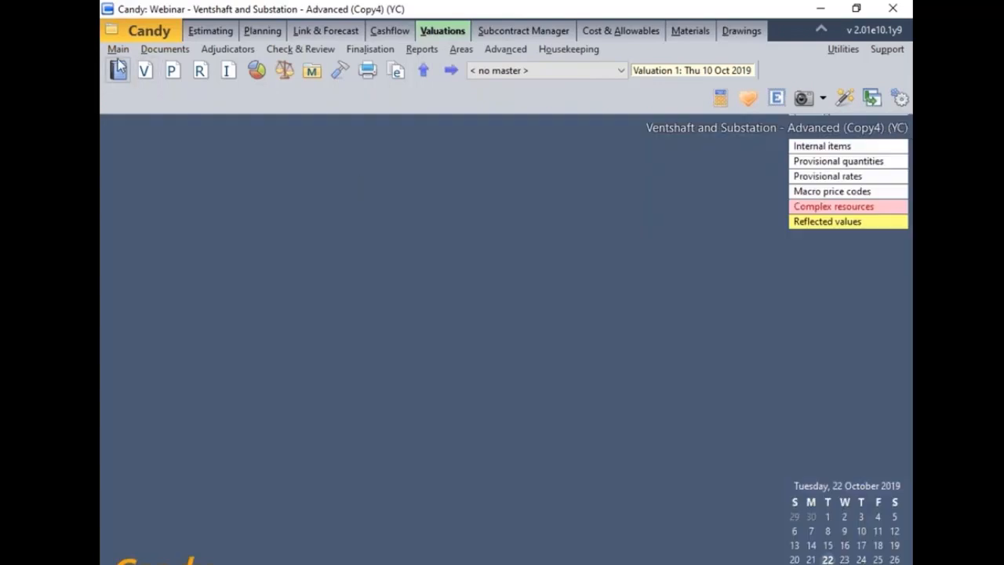
double_click(409, 425)
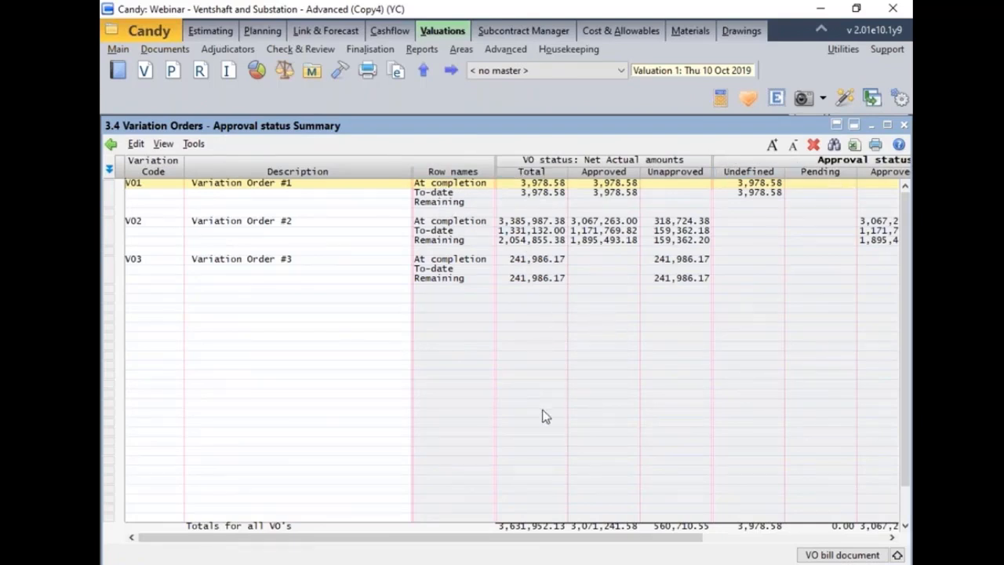
click(904, 125)
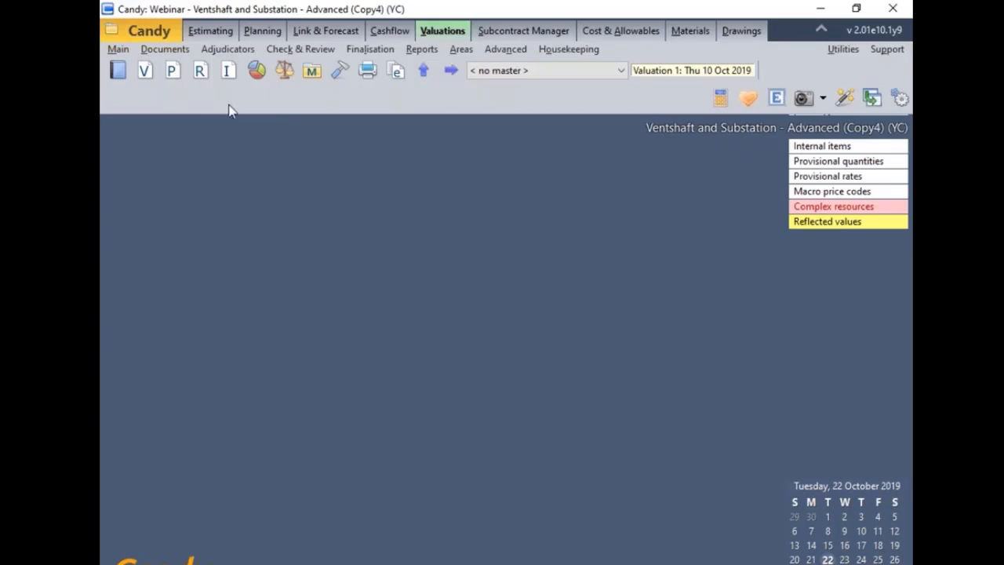
Open the Variation Order Report Manager and preview the Variation Orders with BOQ allocations report.
click(368, 70)
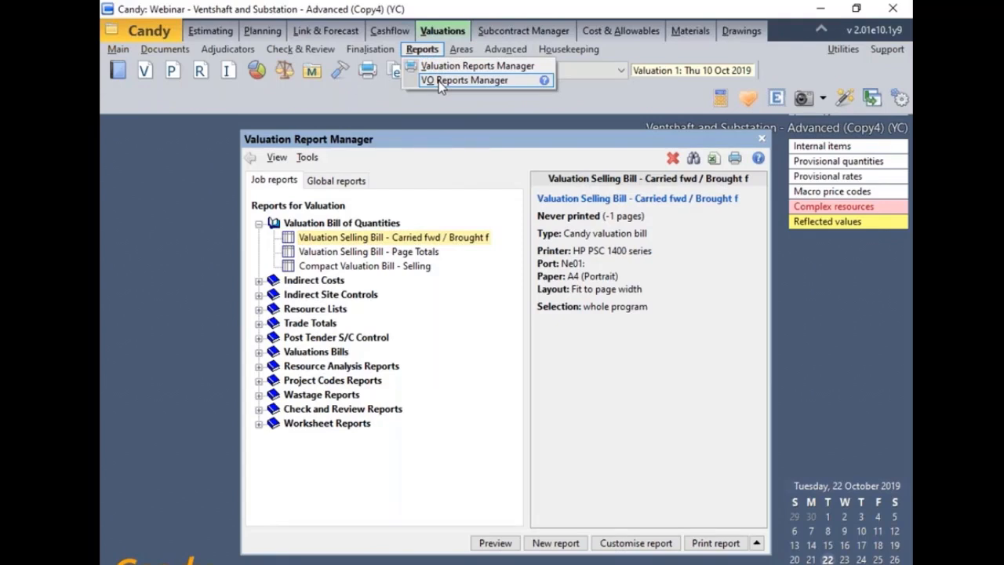
click(463, 81)
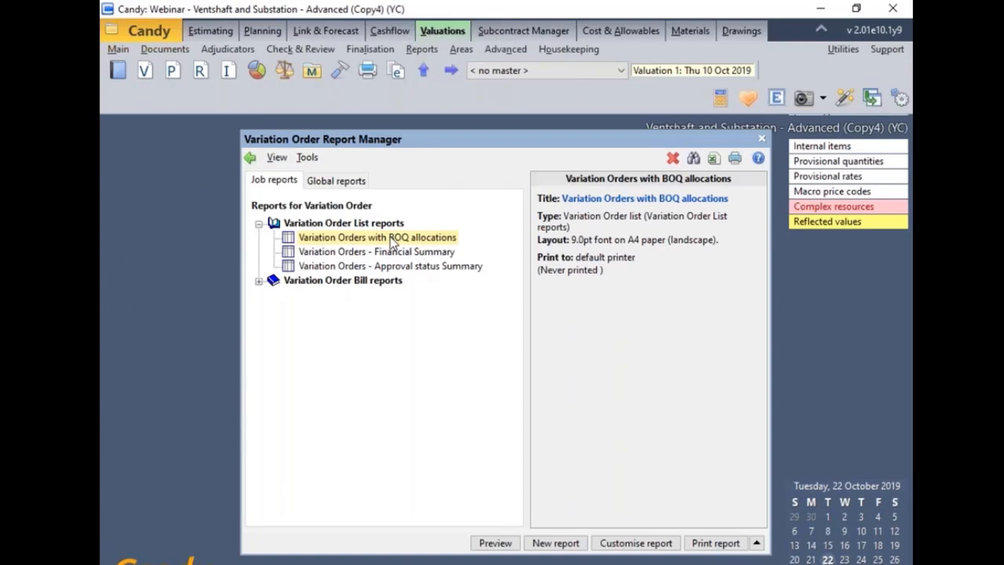
double_click(393, 239)
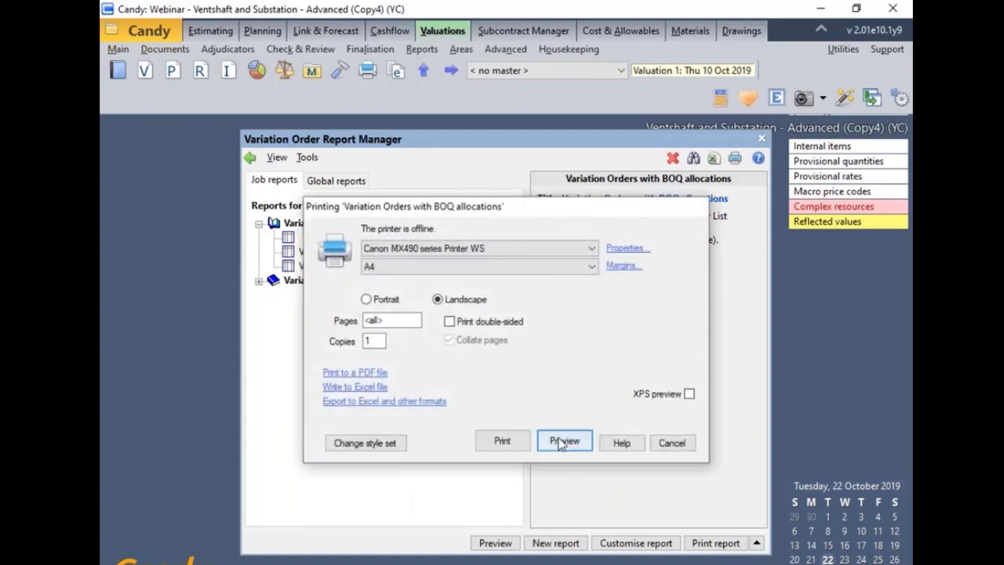
click(564, 439)
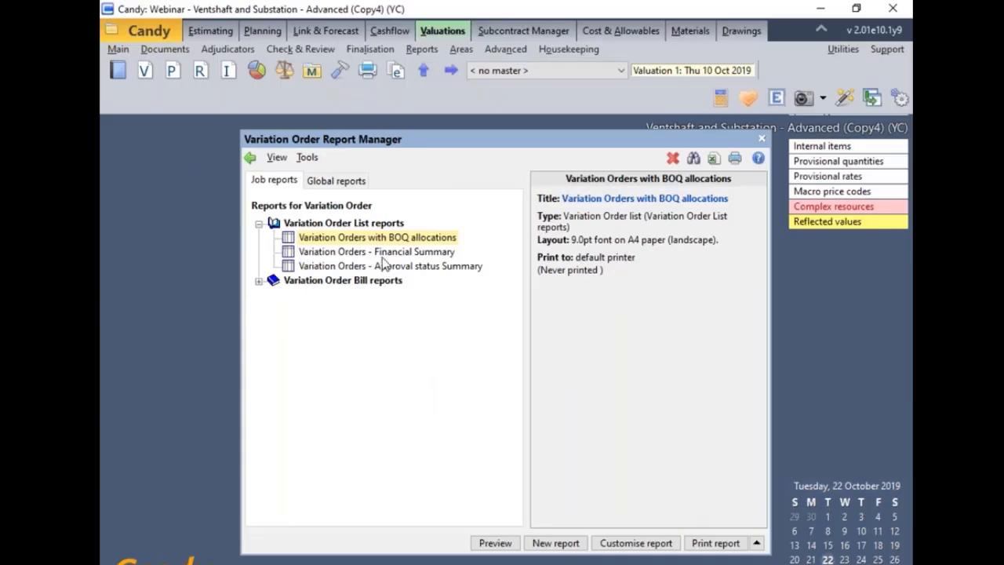
Preview the Variation Orders - Financial Summary report, and close the preview.
click(382, 252)
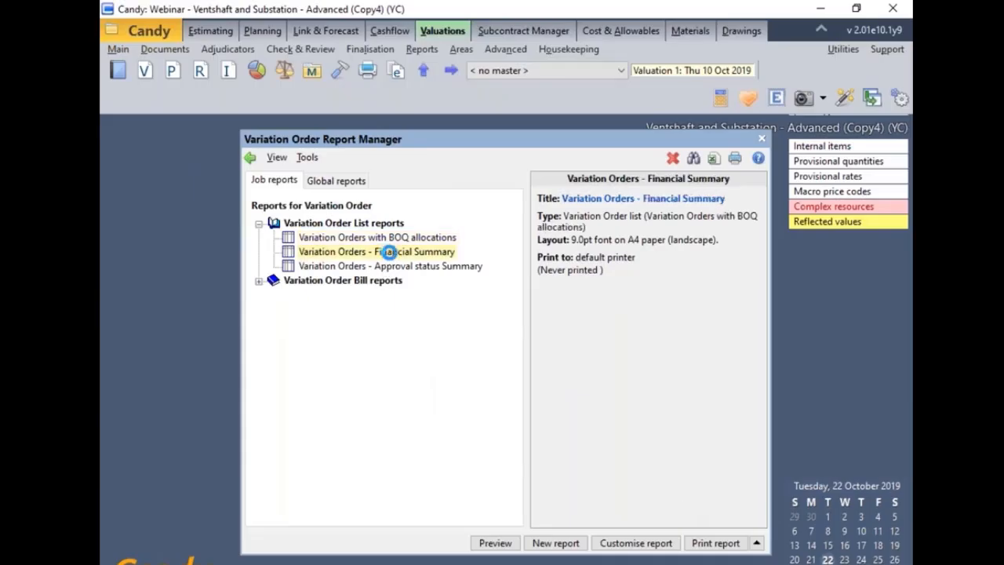
click(561, 440)
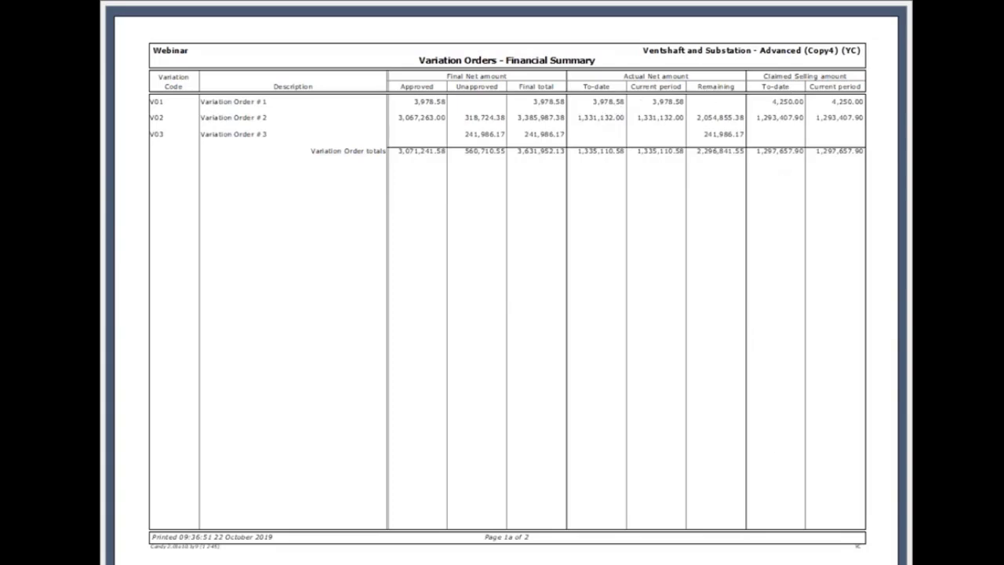
key(Escape)
Preview the Variation Orders - Approval status Summary report, and close the preview.
double_click(351, 267)
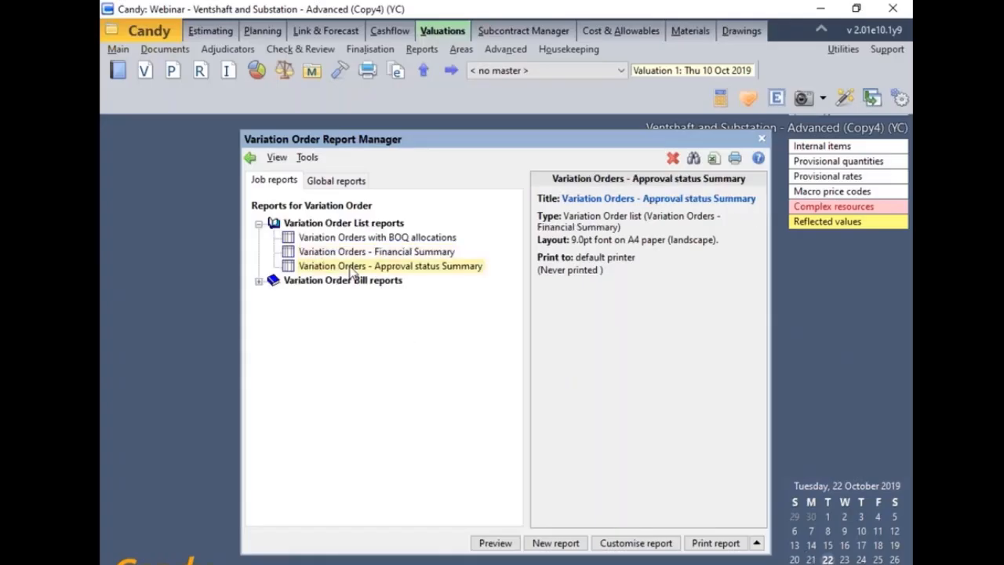
click(565, 441)
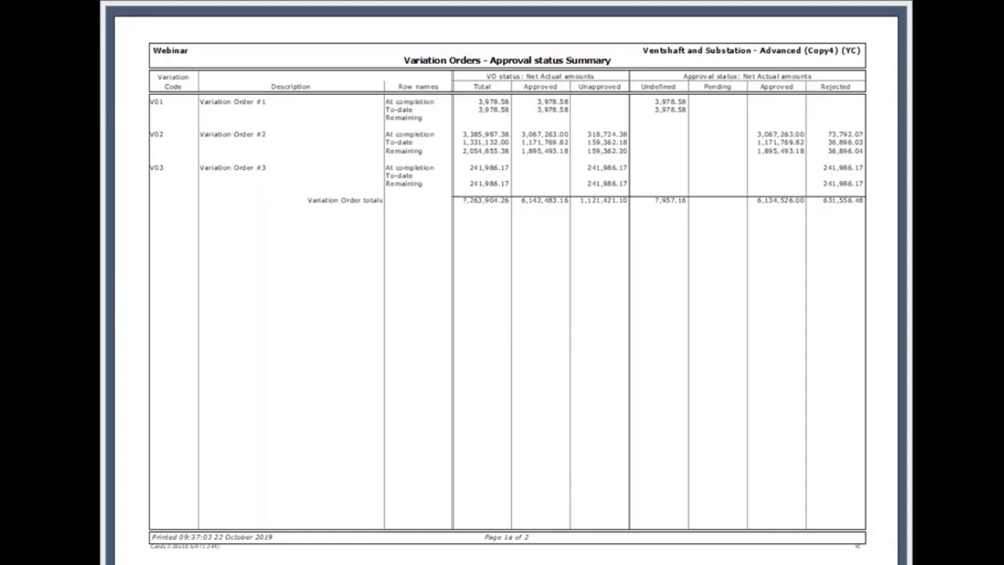
key(Escape)
Customise the Approval status Summary report to use A3 (Scaled) paper.
click(627, 544)
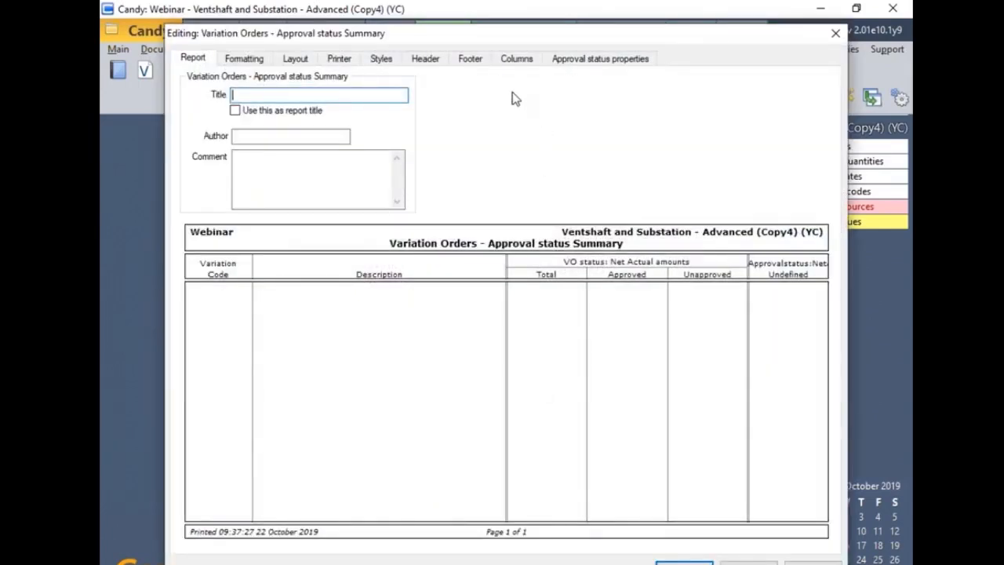
click(250, 62)
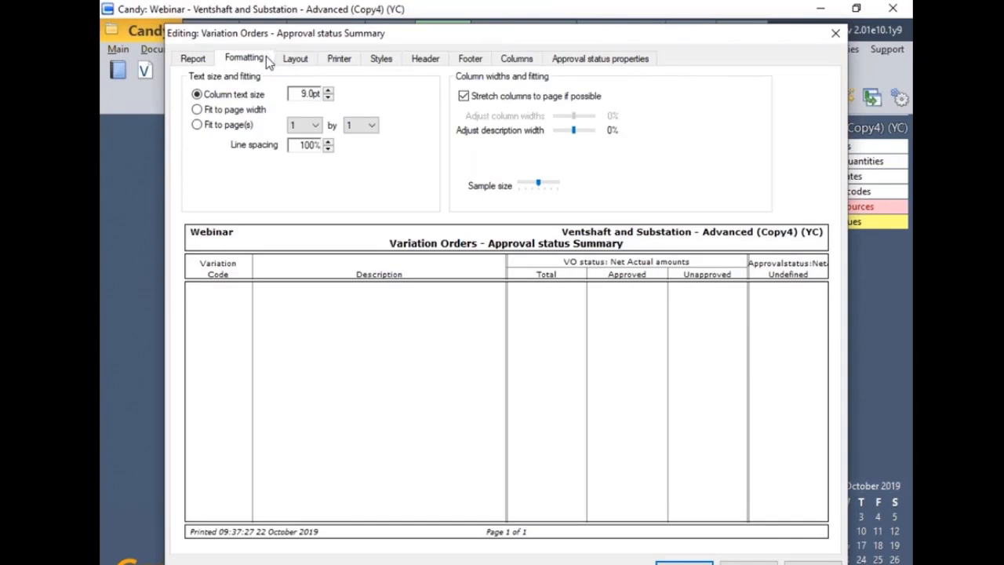
click(296, 59)
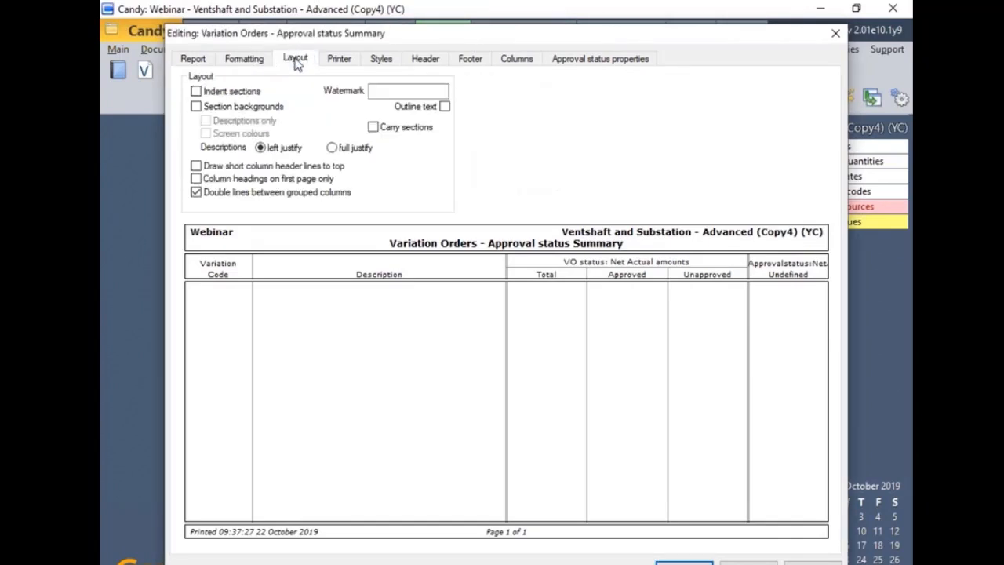
click(339, 57)
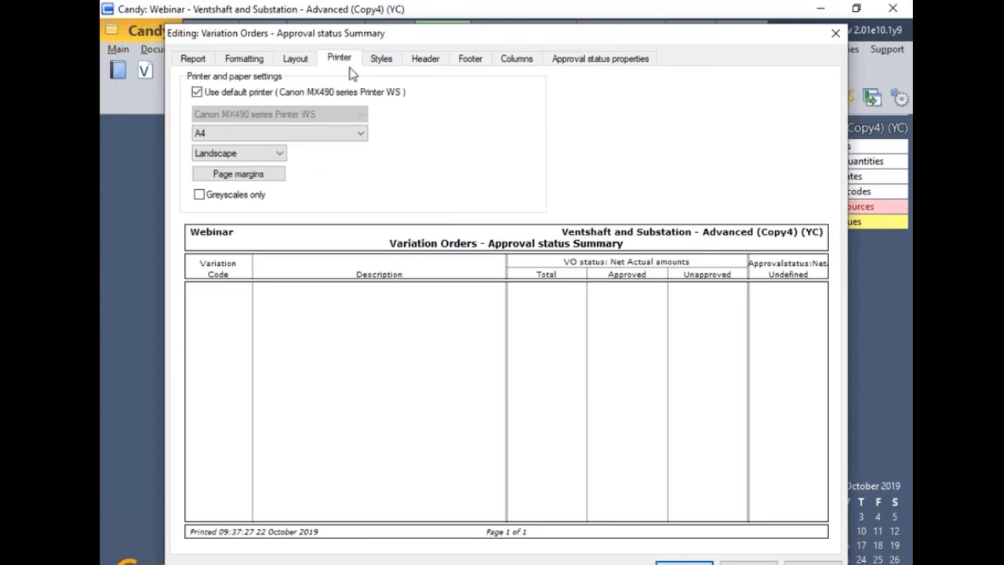
click(361, 138)
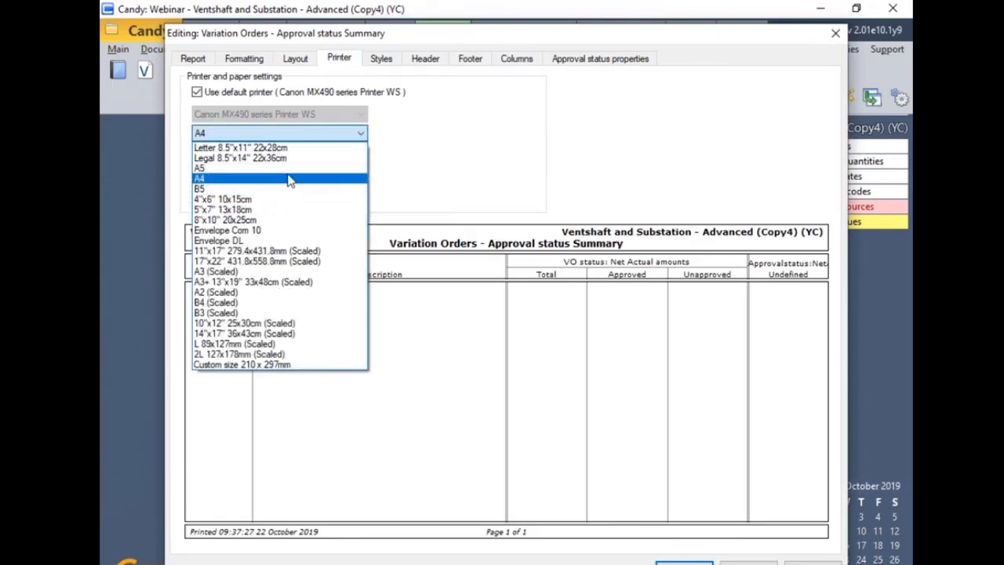
click(284, 271)
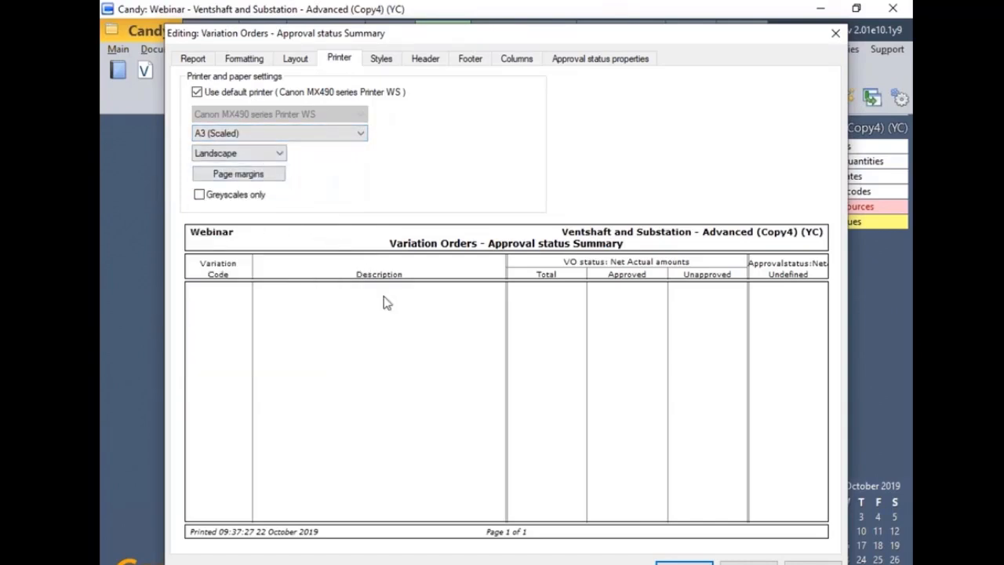
click(684, 562)
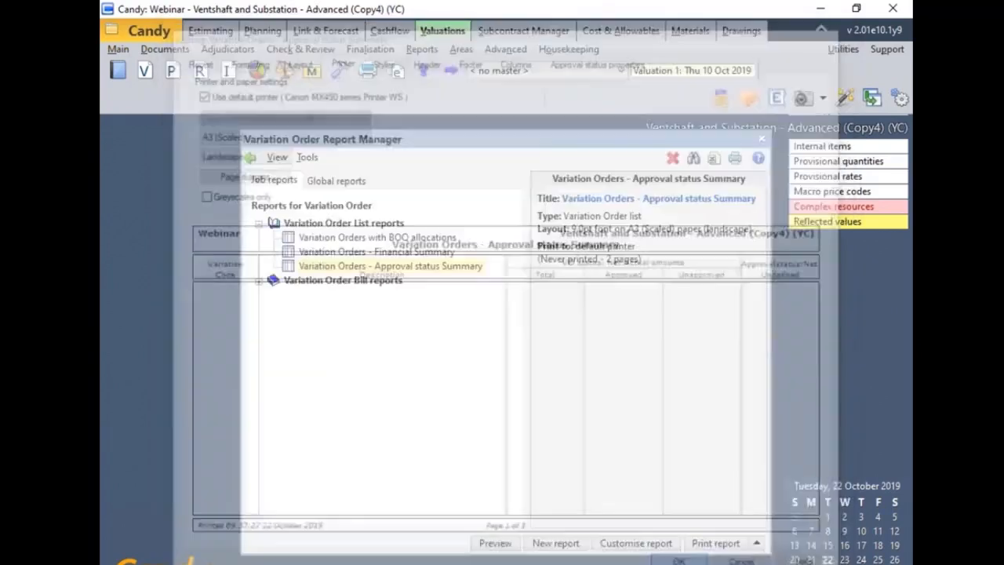
Set the Approval status Summary report's text sizing to Fit to page(s), 1 by 1.
click(634, 543)
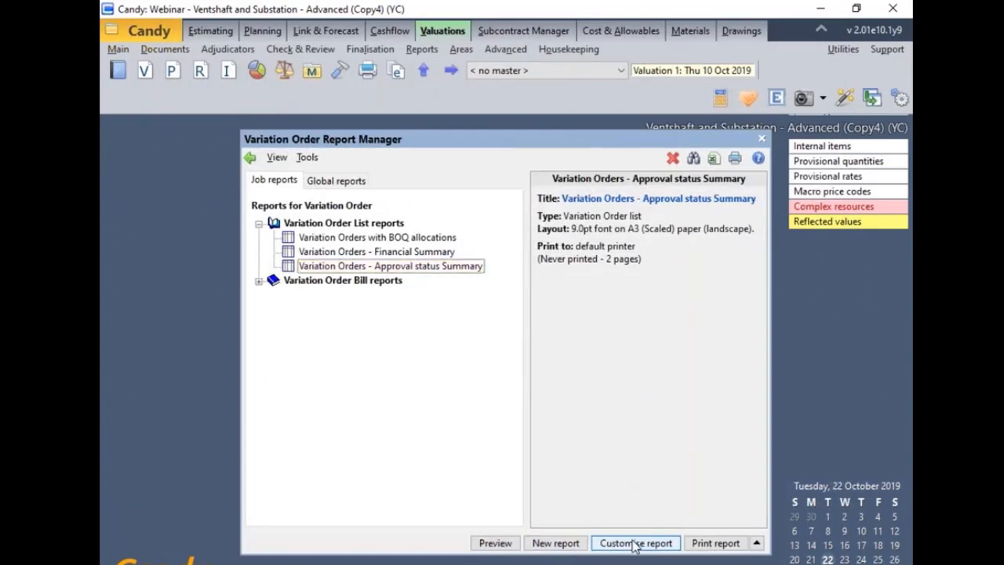
click(244, 58)
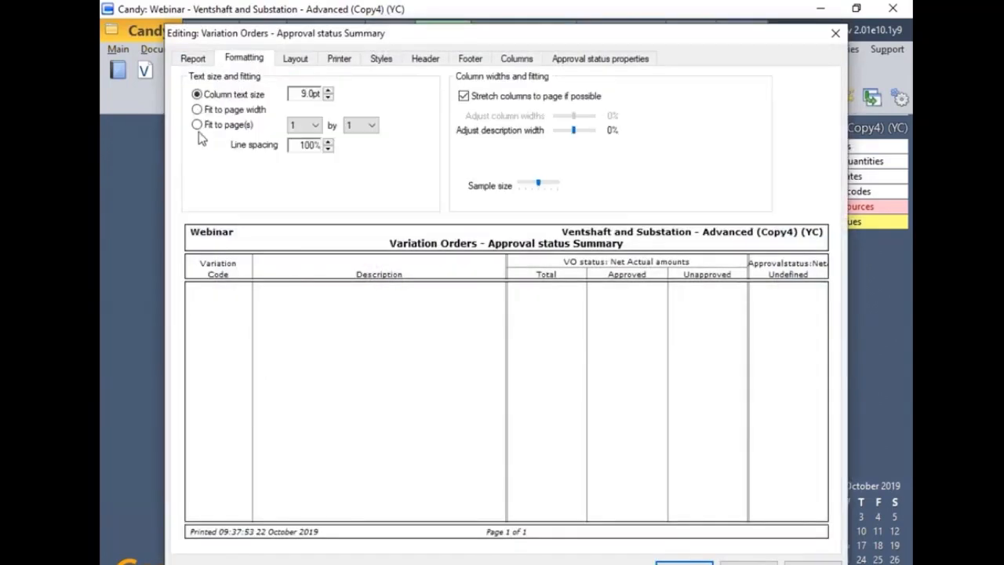
click(197, 125)
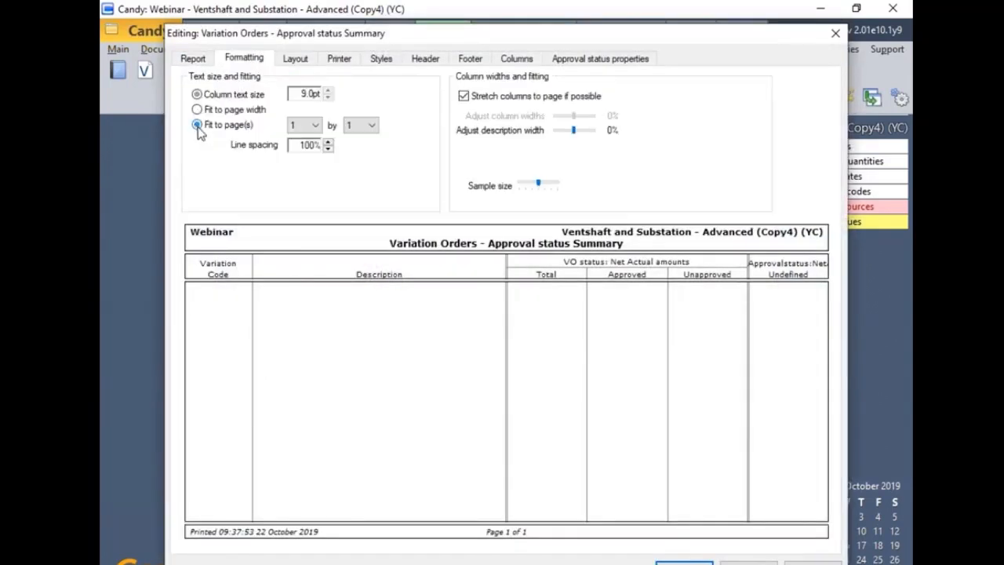
click(673, 561)
Preview the customised Approval status Summary and examine the status columns from Undefined to Rate pending, and close the preview.
click(497, 544)
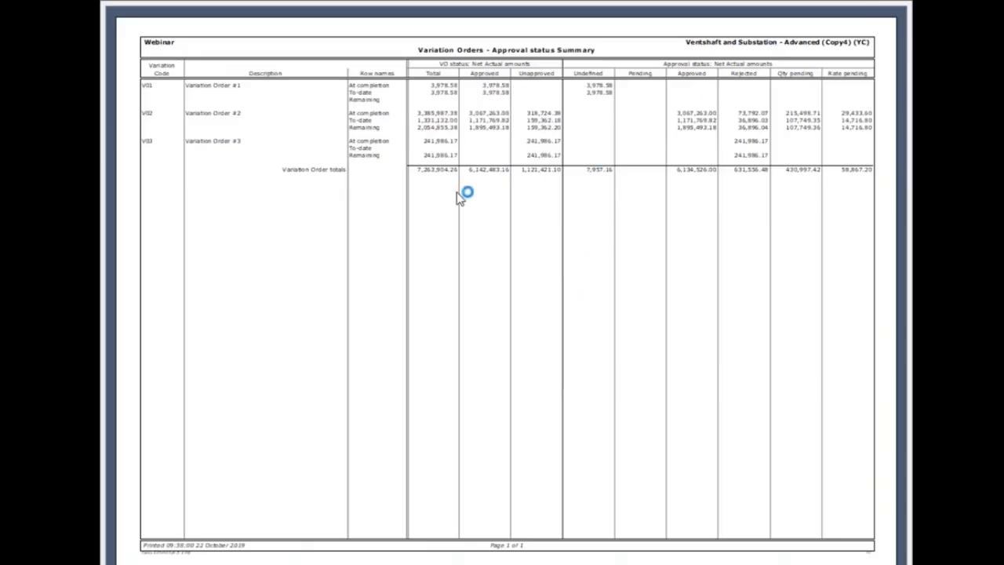
click(565, 169)
drag(559, 563, 764, 551)
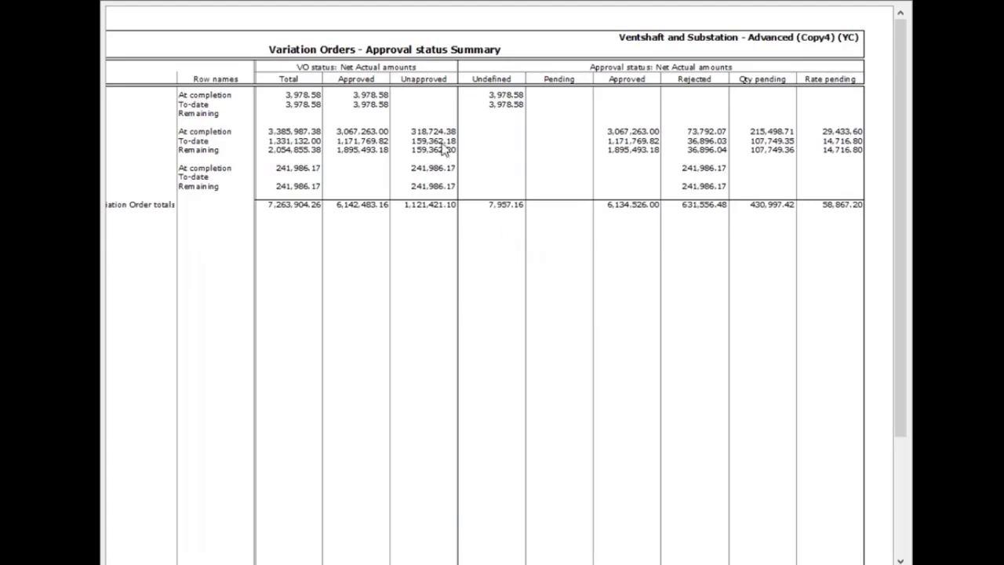
drag(748, 564, 641, 564)
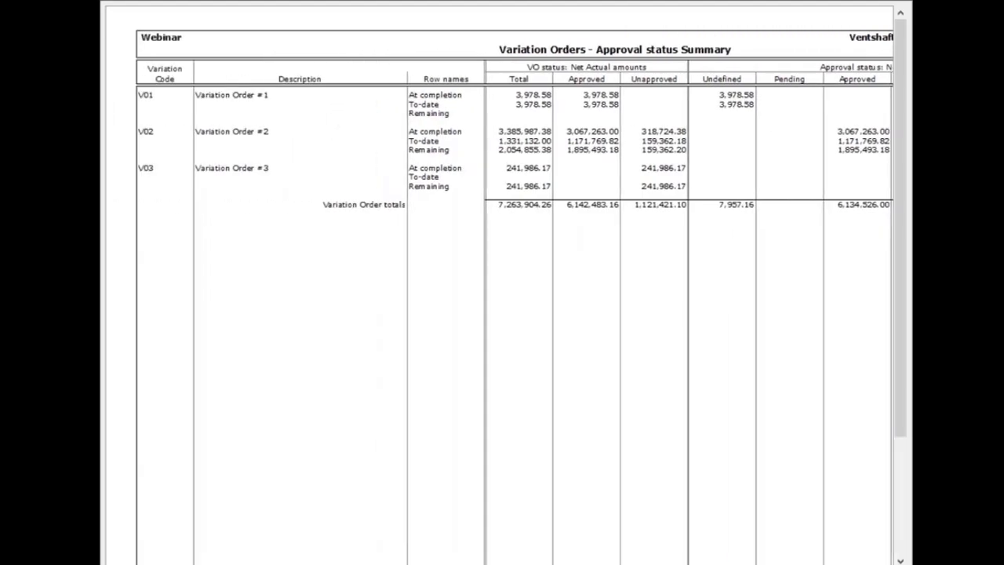
key(Escape)
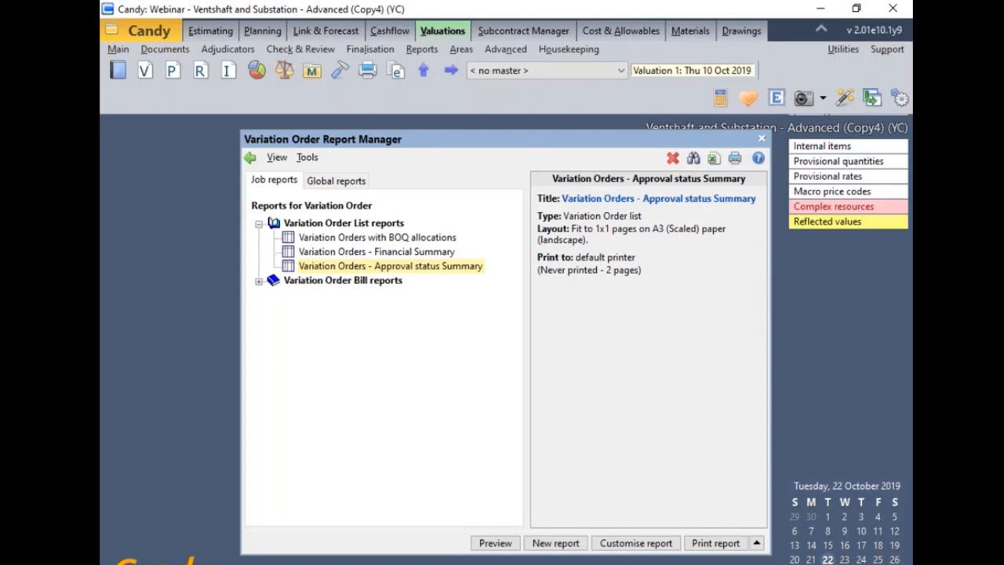
Show the reports in the Variation Order Bill reports group, and close the report manager.
click(259, 281)
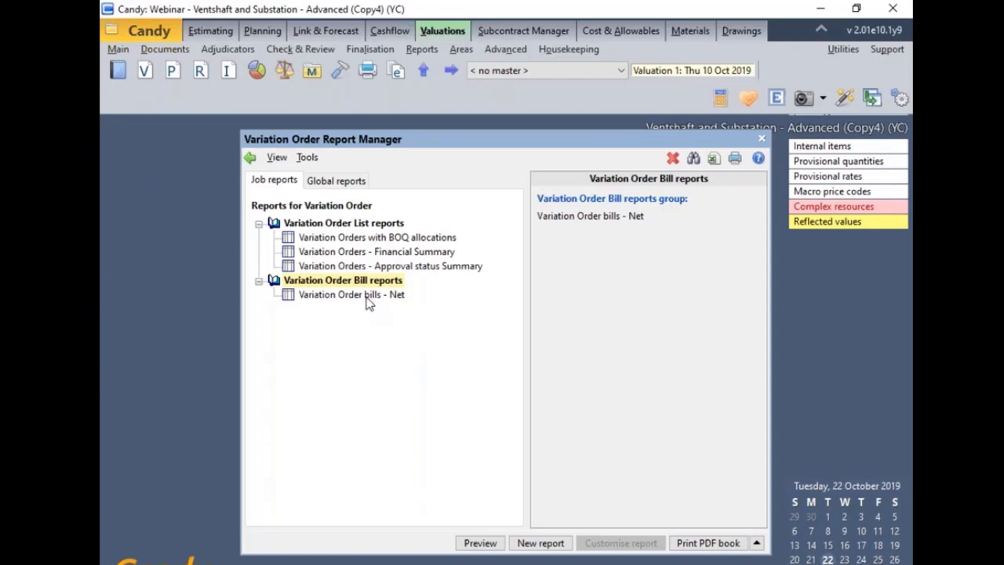
click(761, 141)
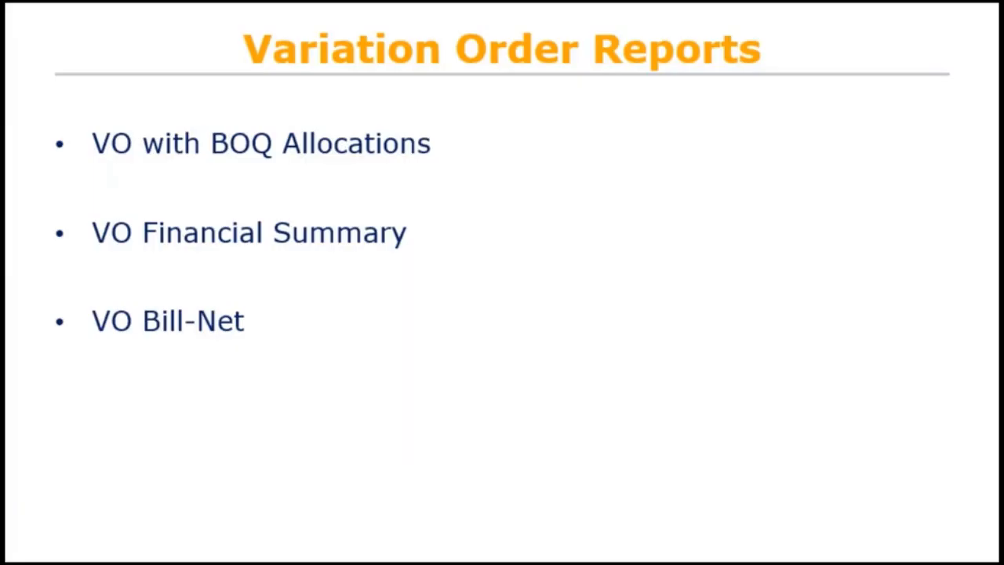